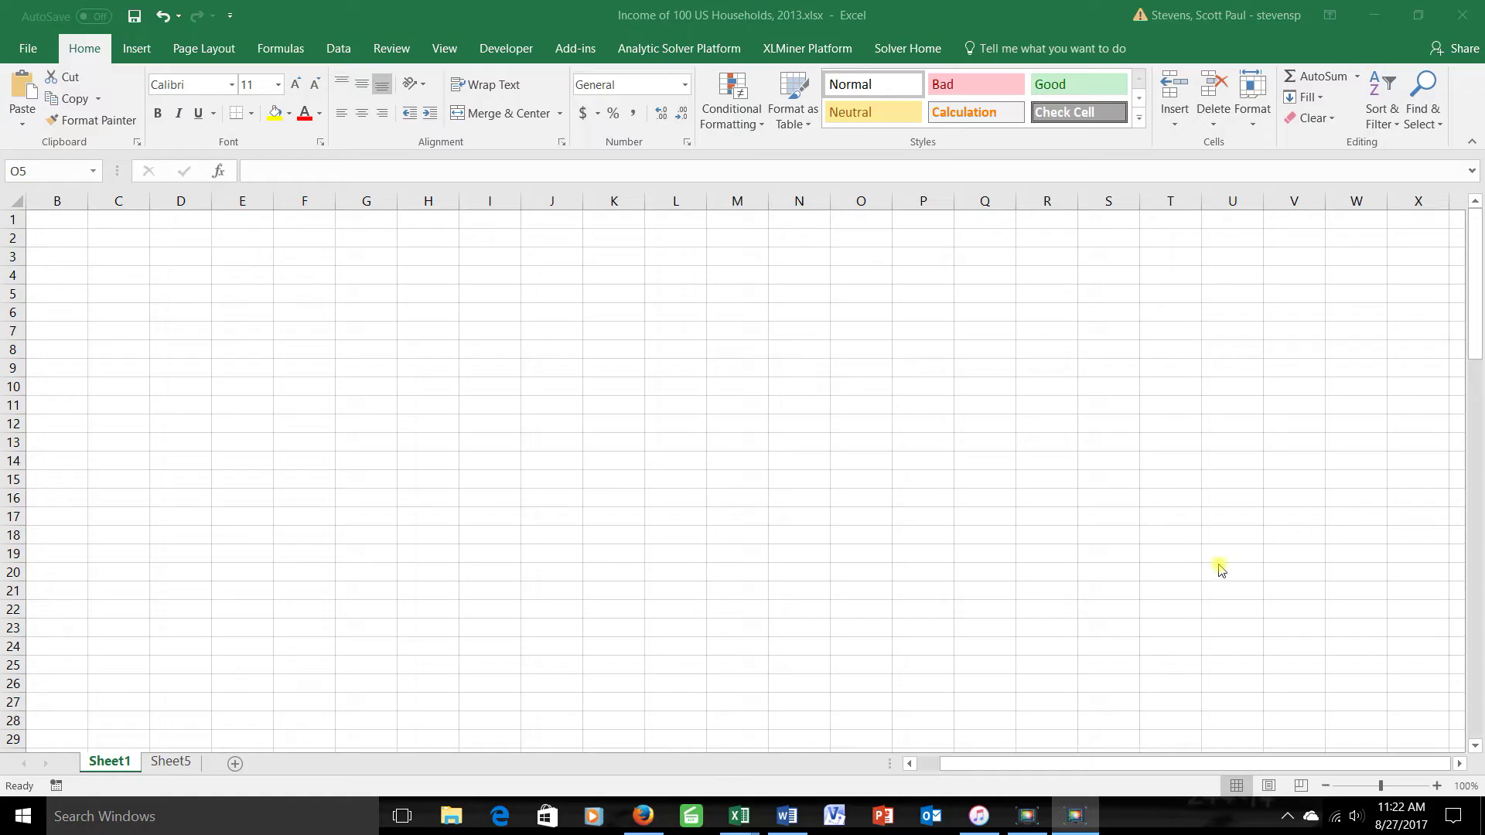
# Review the Income column on Sheet1 and the existing histogram on Sheet5.
pyautogui.click(910, 764)
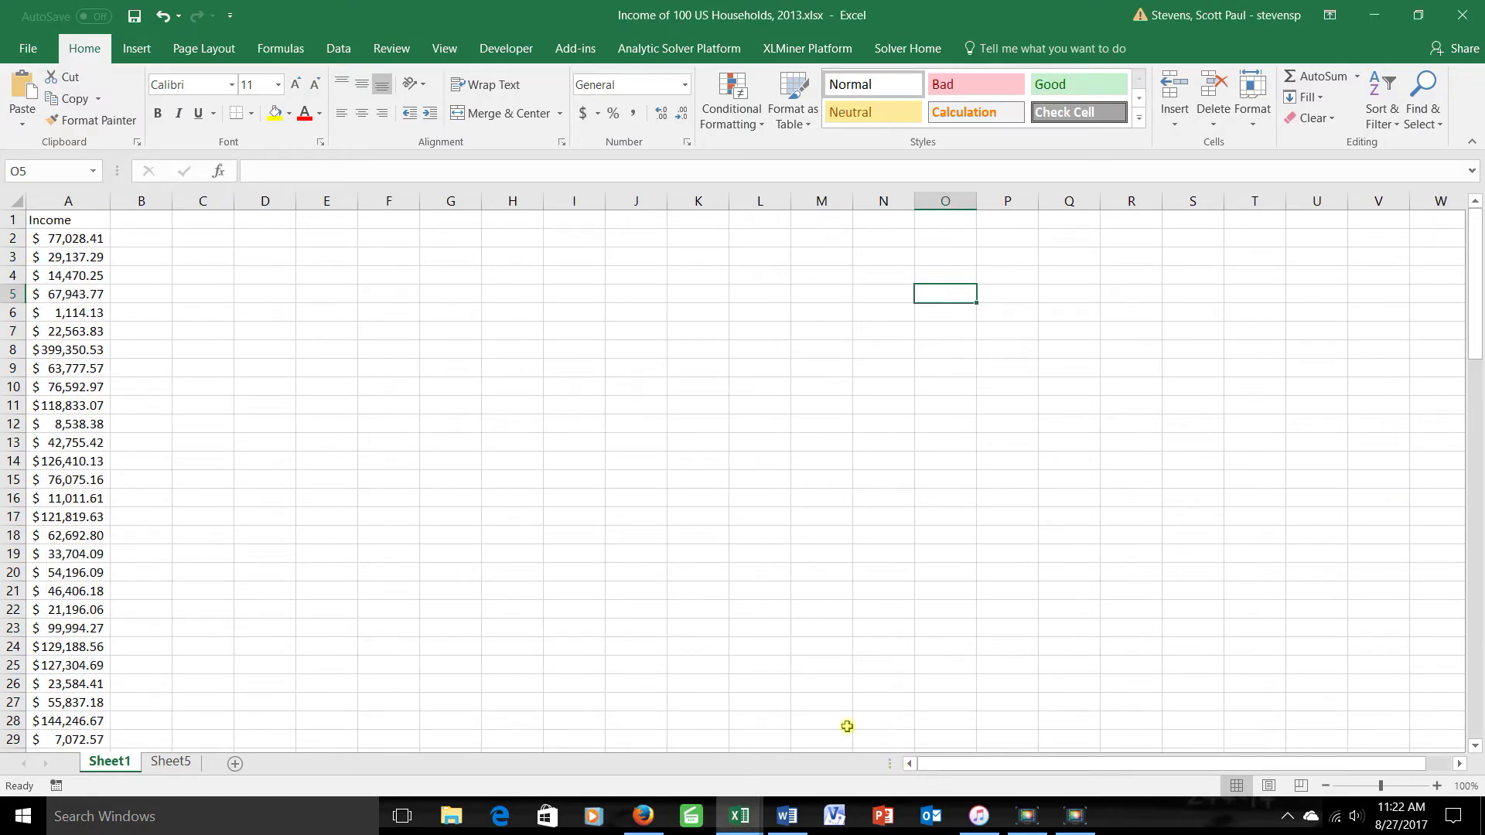
pyautogui.scroll(-19, 743, 618)
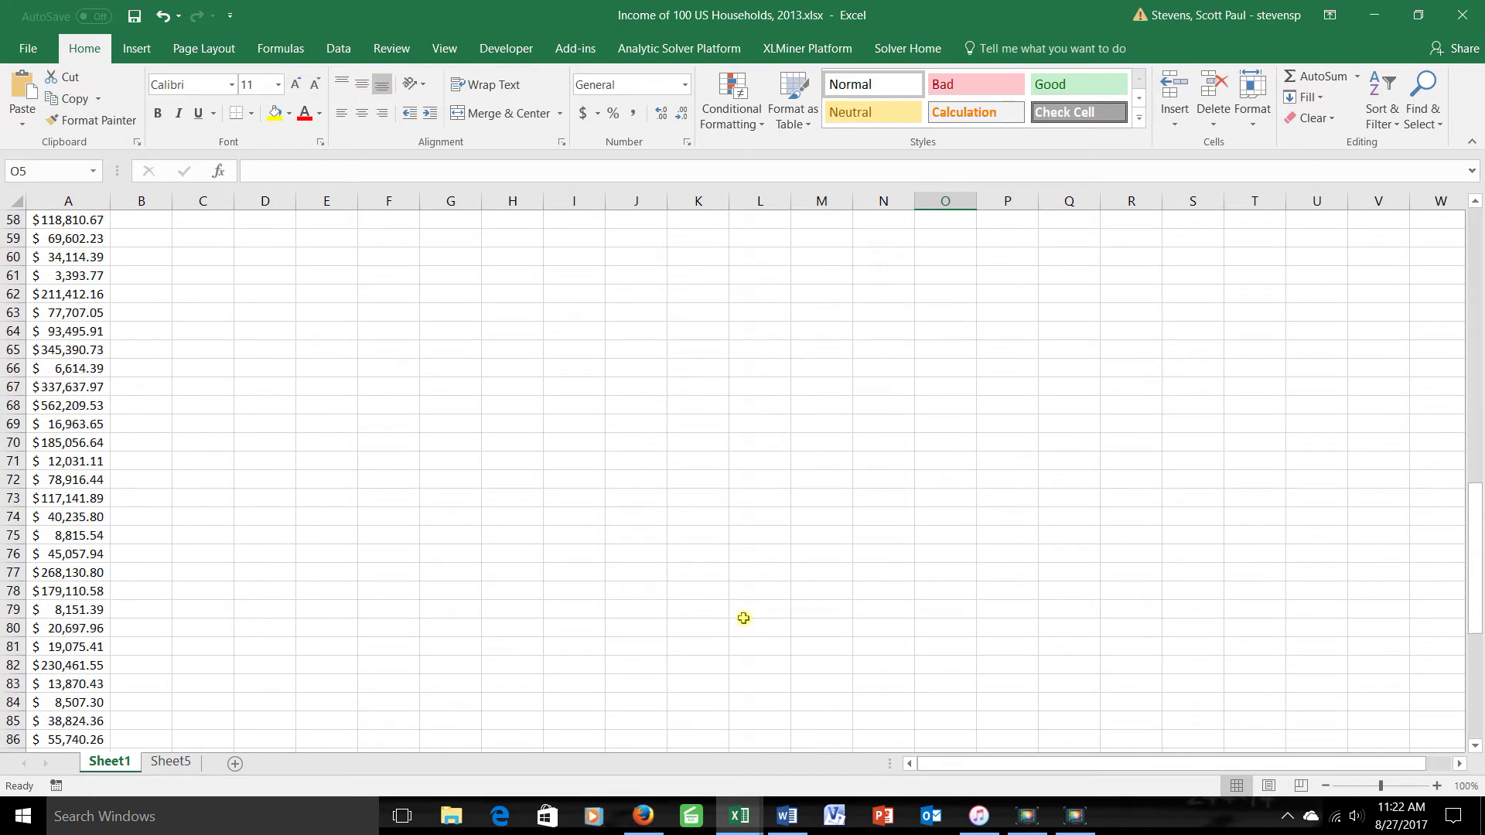
pyautogui.scroll(-6, 743, 618)
pyautogui.scroll(15, 743, 618)
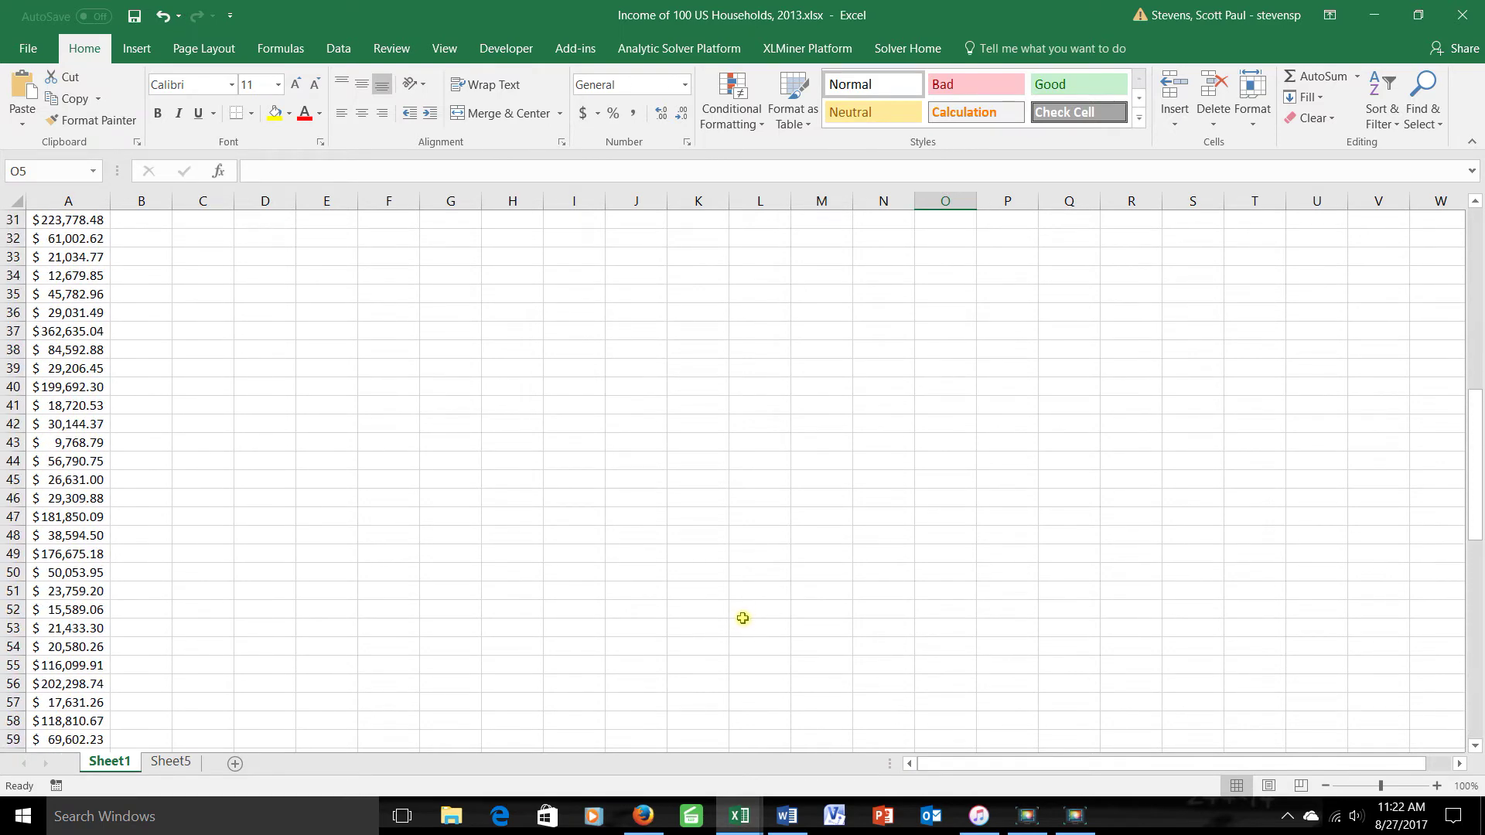
pyautogui.scroll(10, 742, 618)
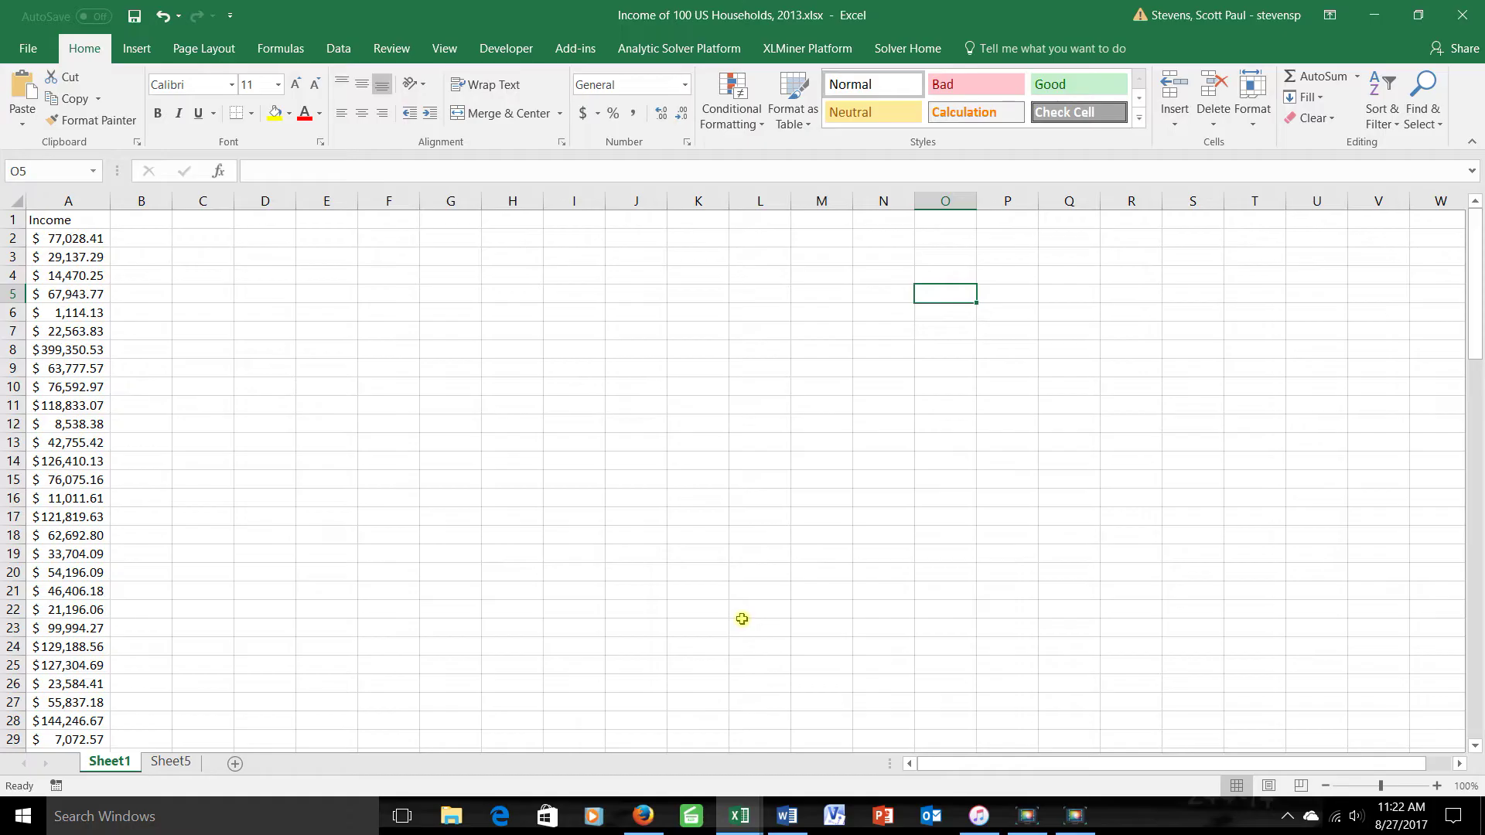
pyautogui.click(172, 762)
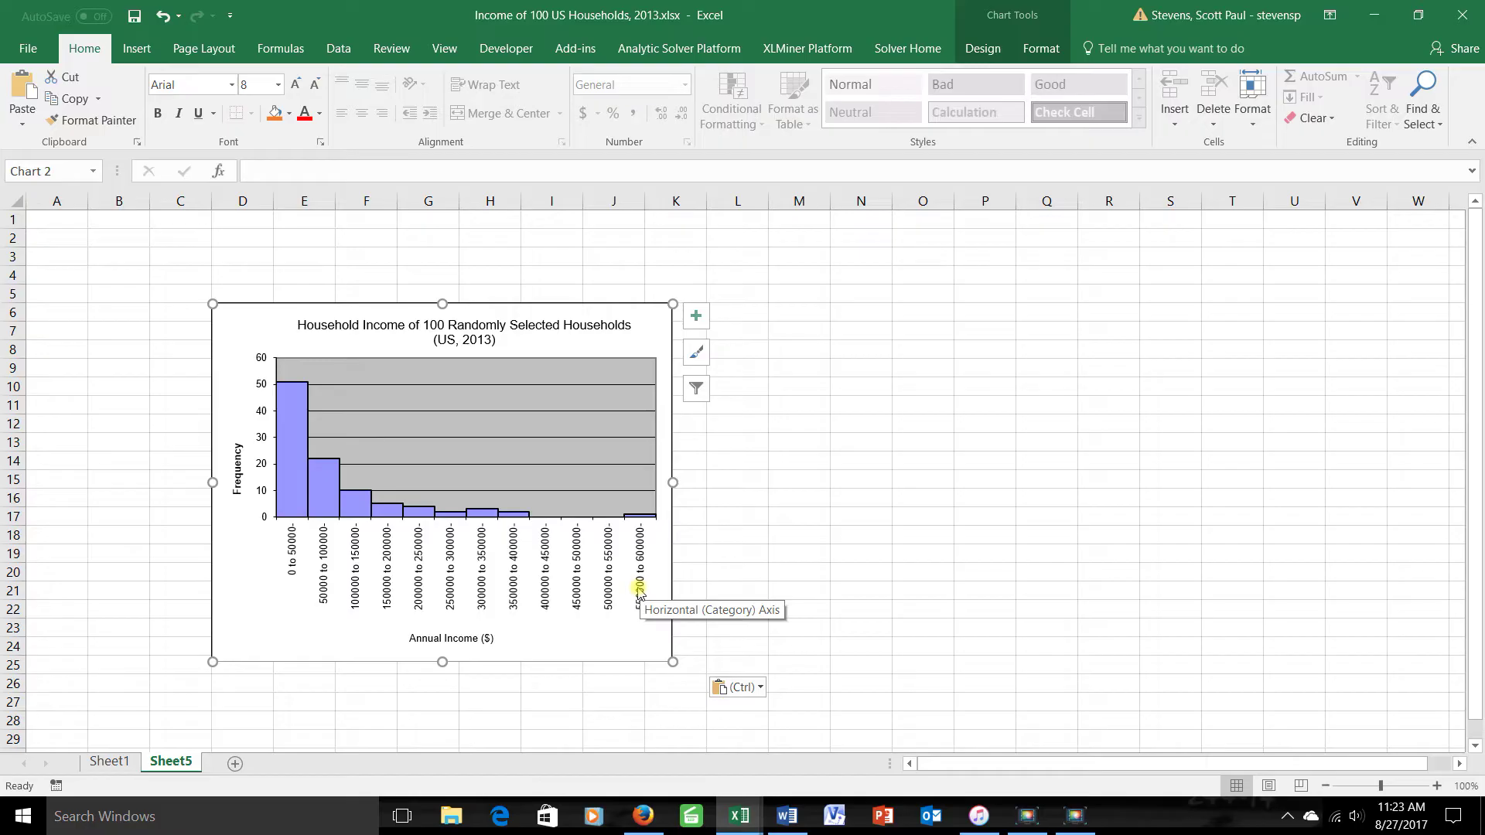
pyautogui.click(110, 762)
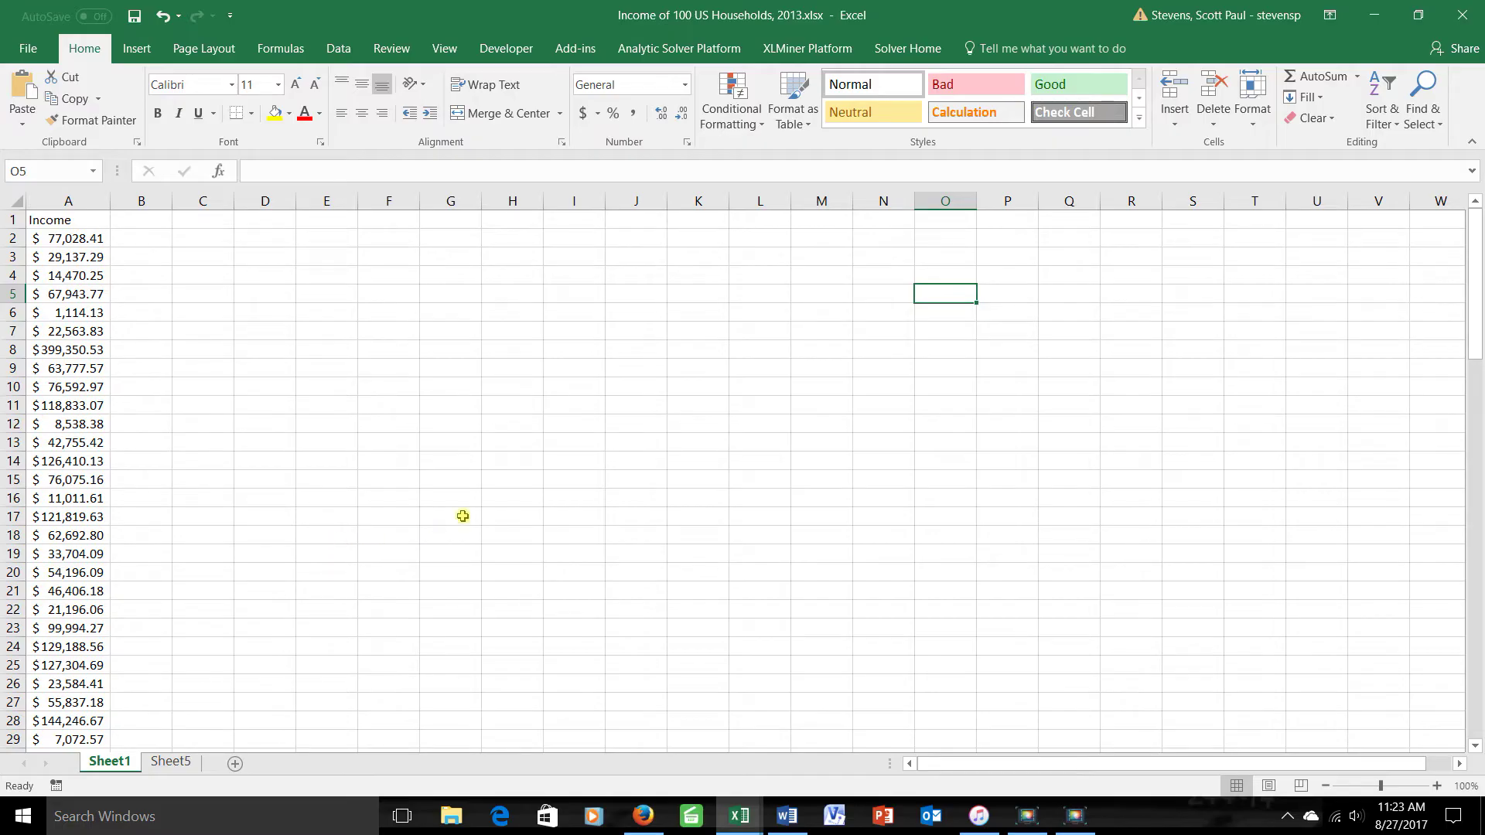
# Check the lower bound C30 and category size D28 in the Frequency Distribution workbook, then return.
pyautogui.click(738, 816)
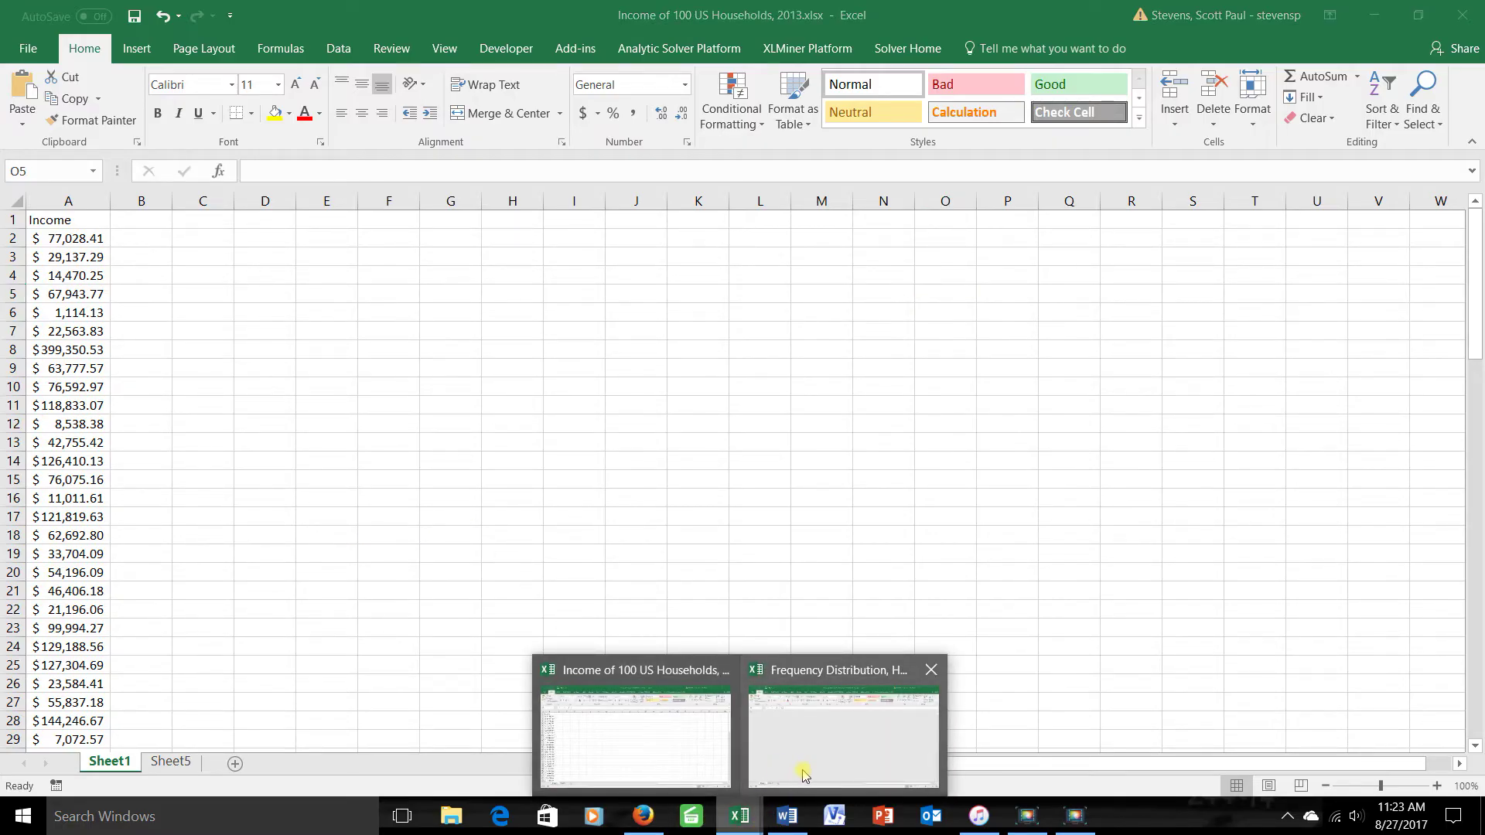
pyautogui.click(801, 775)
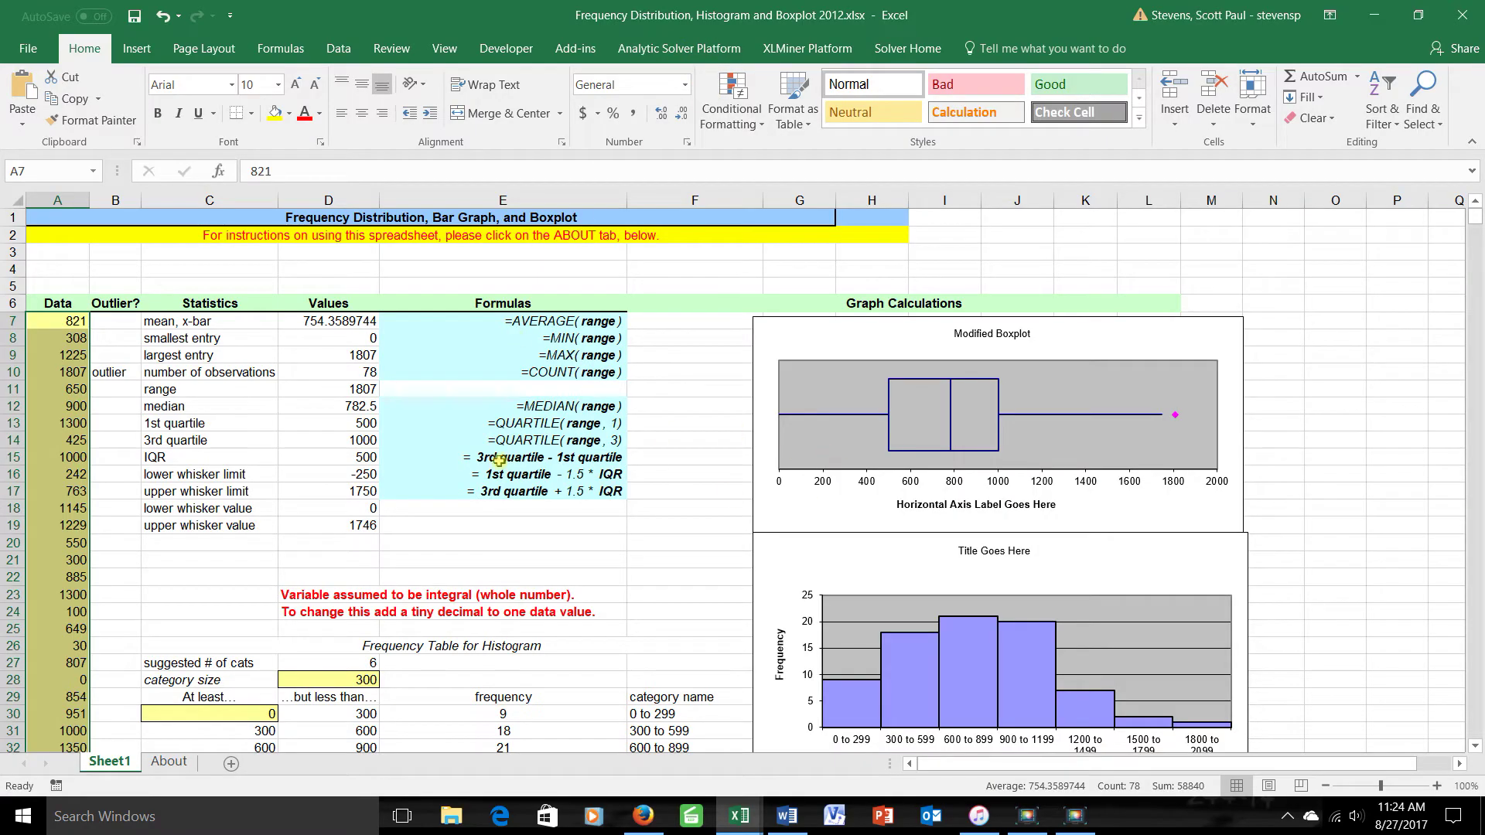
pyautogui.scroll(-2, 900, 658)
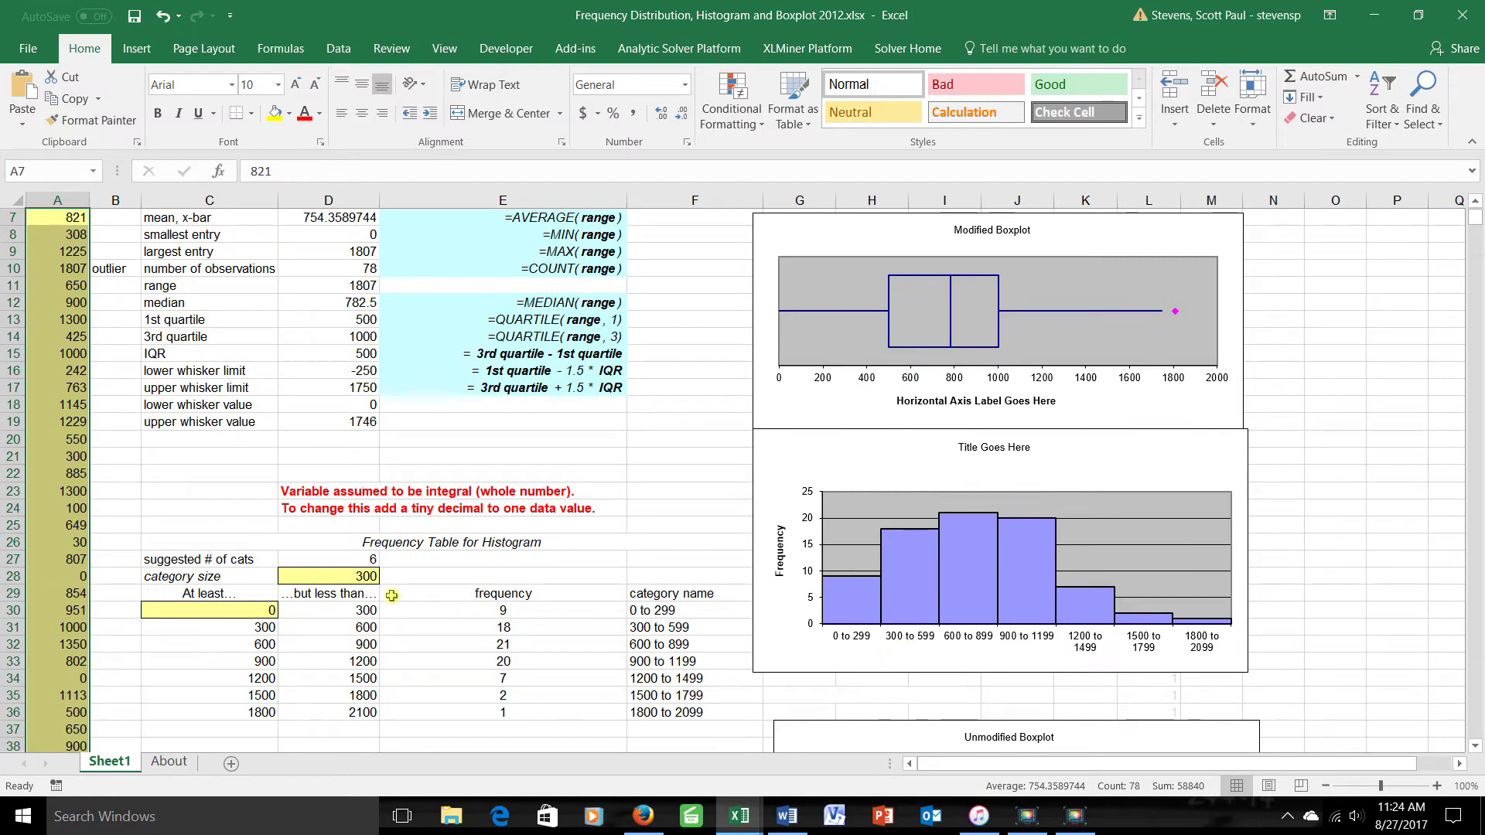
pyautogui.click(262, 610)
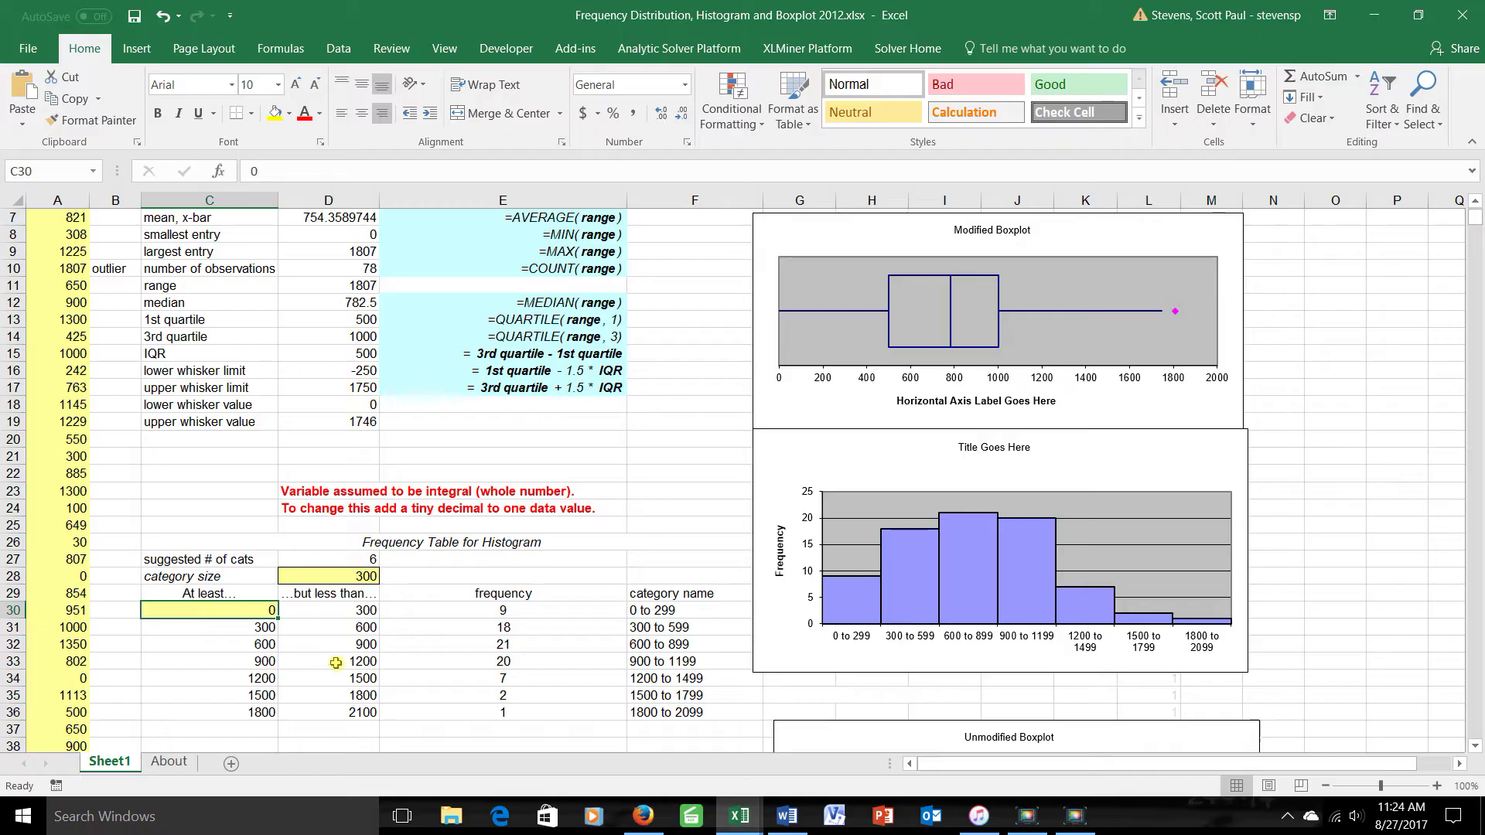
pyautogui.click(359, 578)
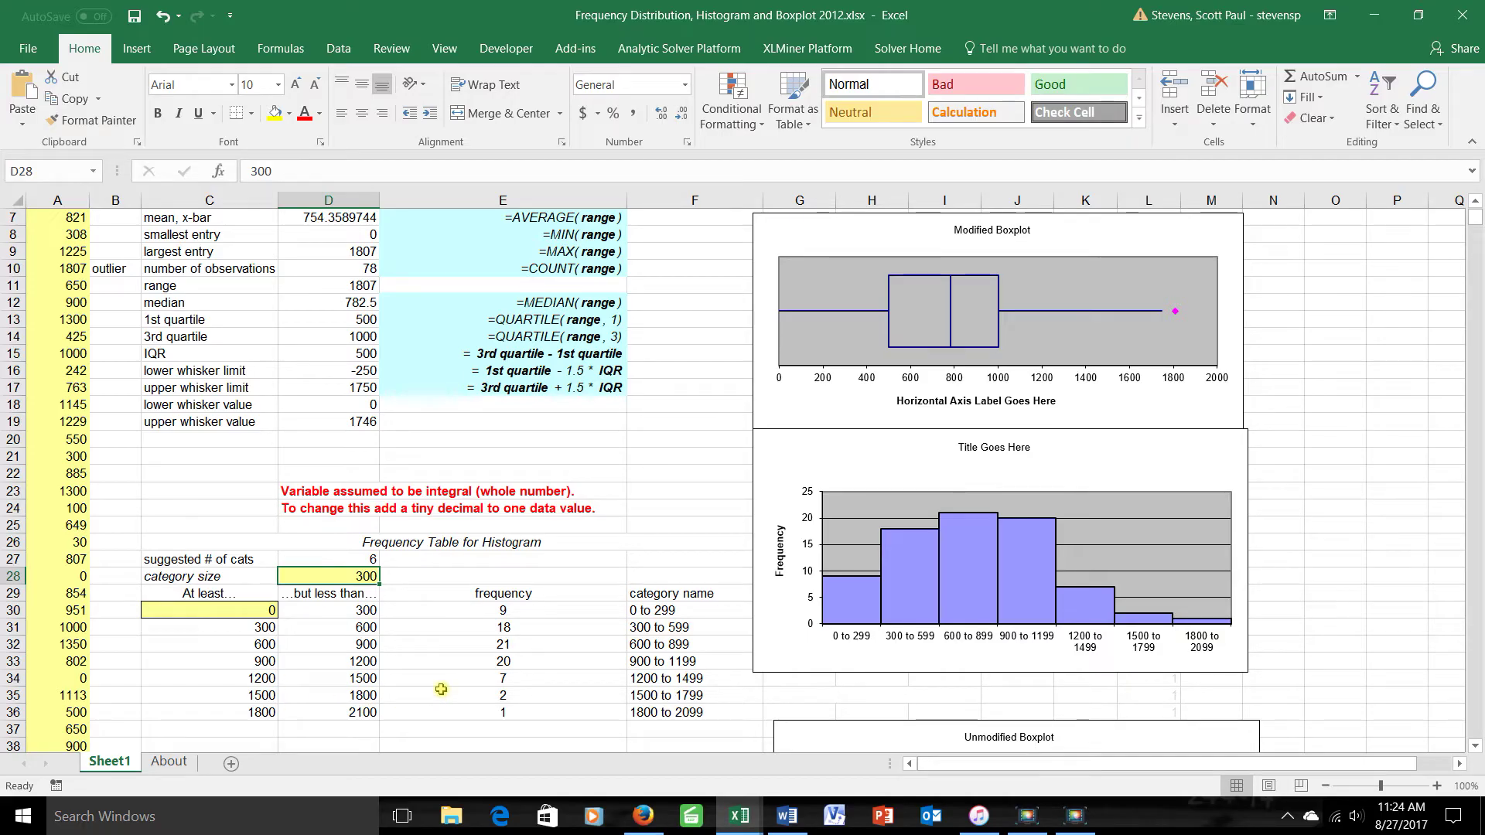
pyautogui.click(739, 815)
pyautogui.click(640, 757)
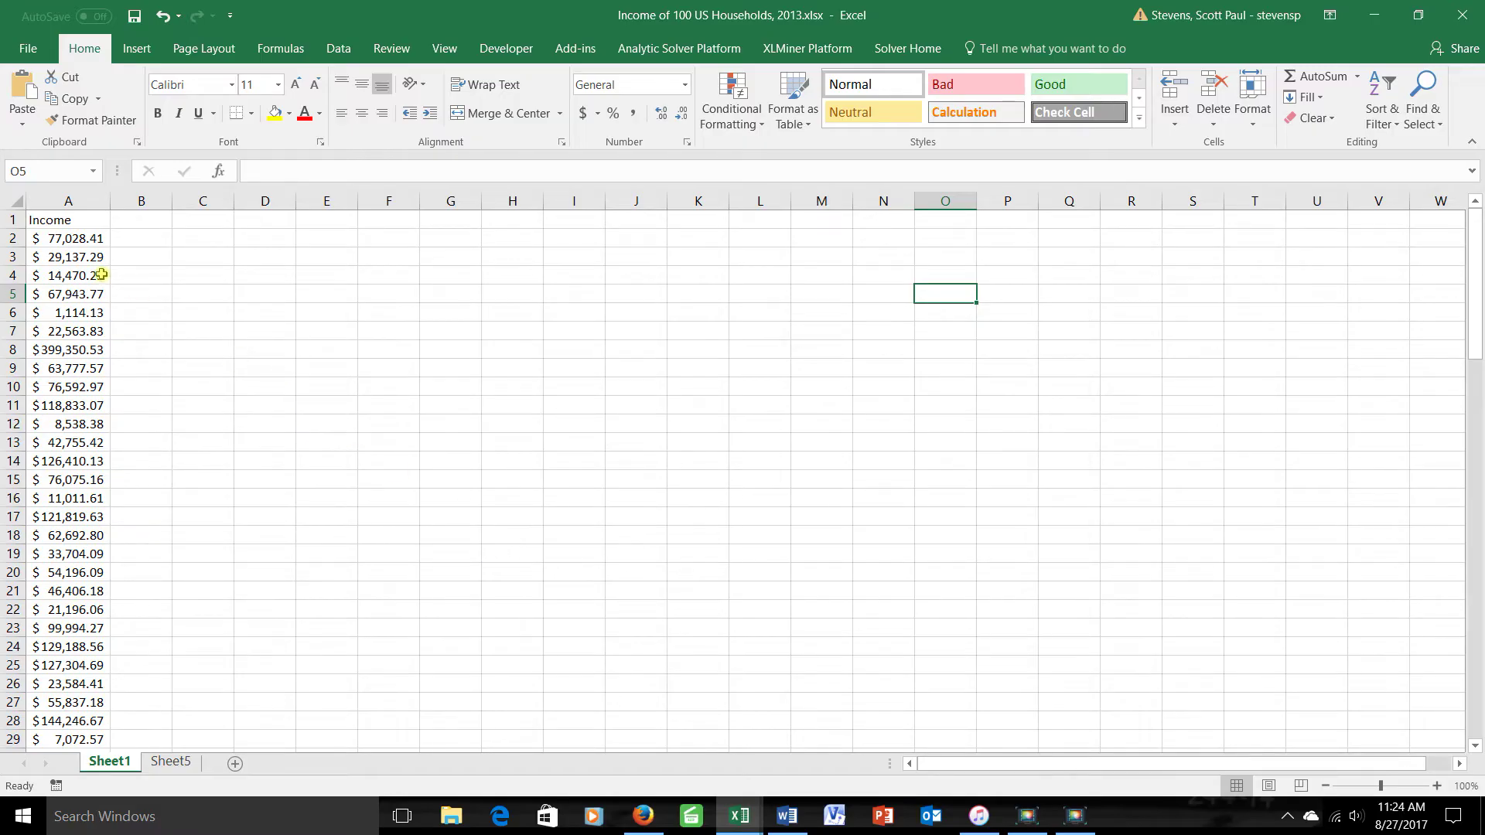
# Create a PivotTable from Income range A1:A101 on a new worksheet.
pyautogui.click(61, 219)
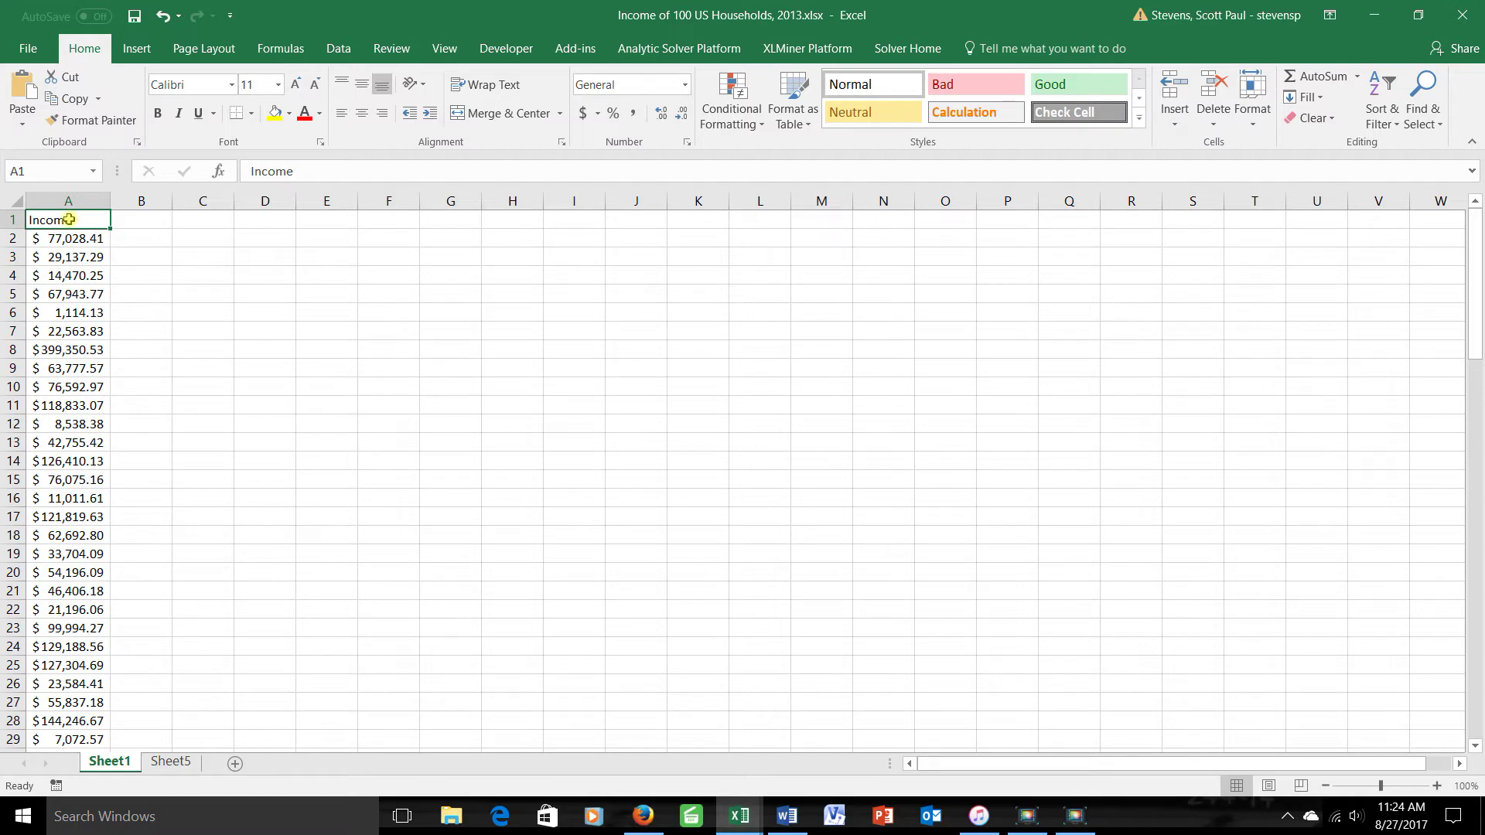
pyautogui.click(177, 296)
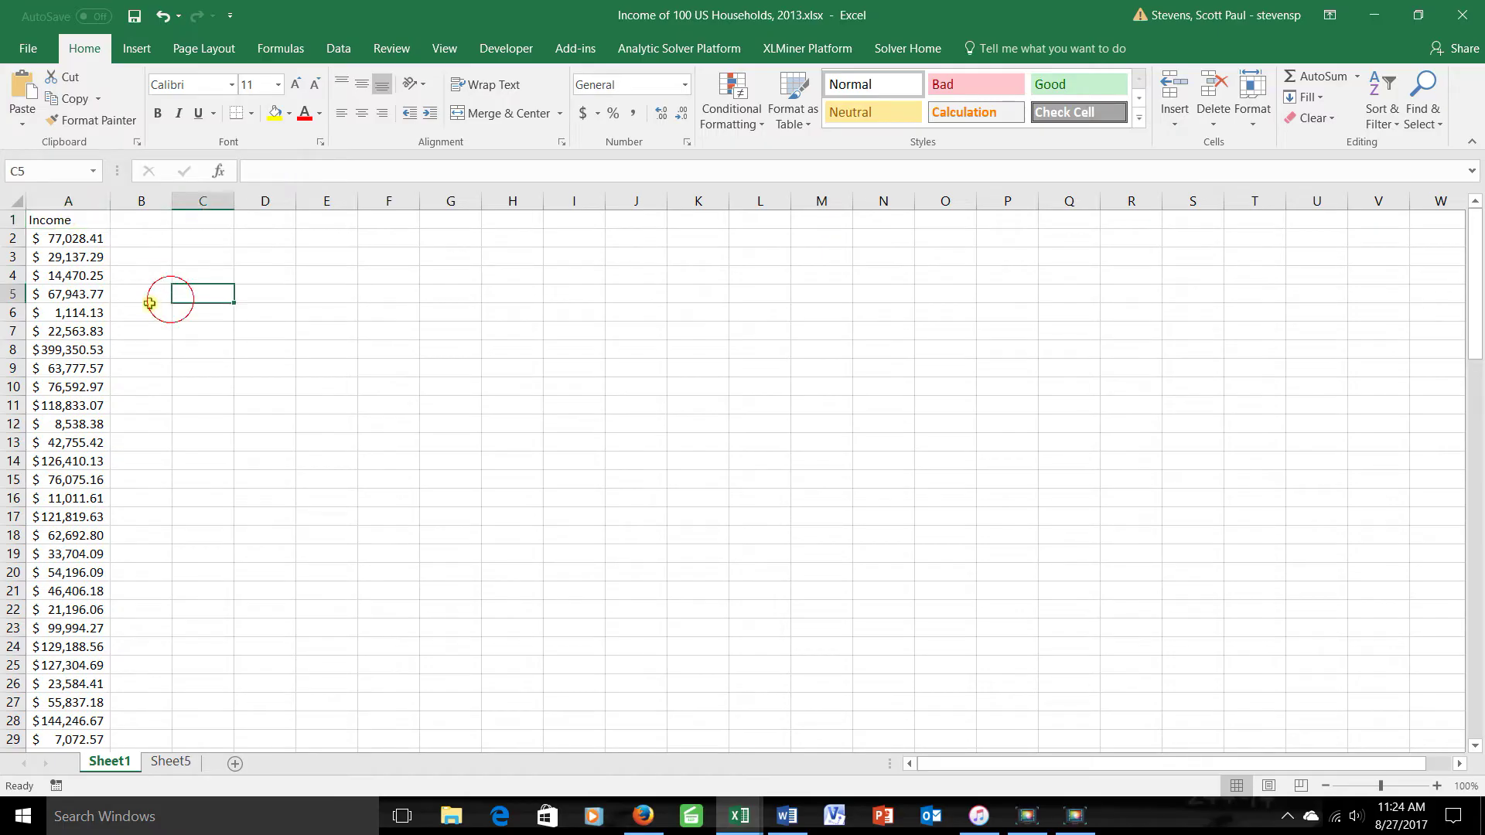
pyautogui.click(137, 50)
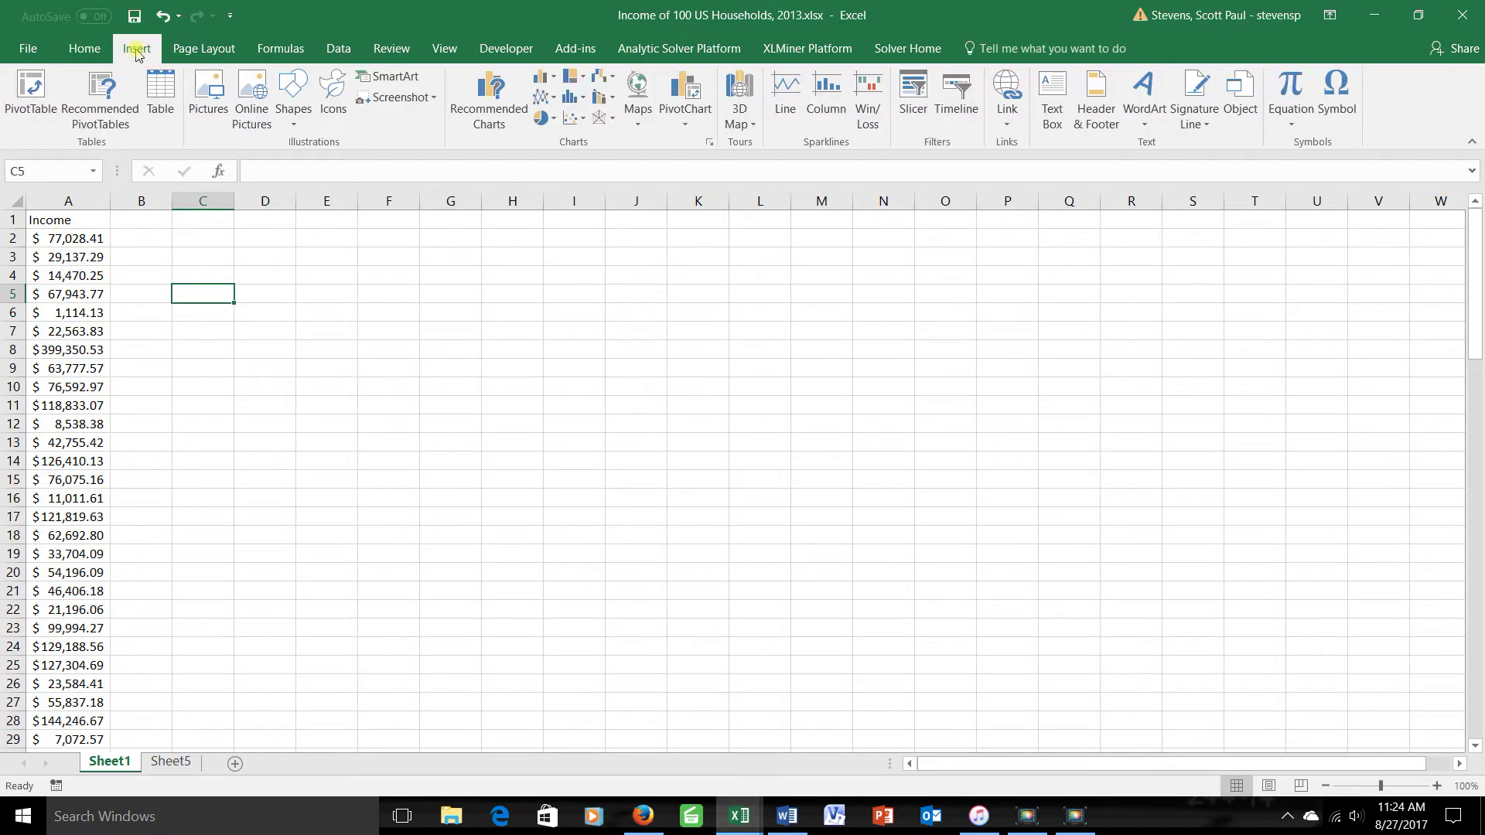
pyautogui.click(34, 94)
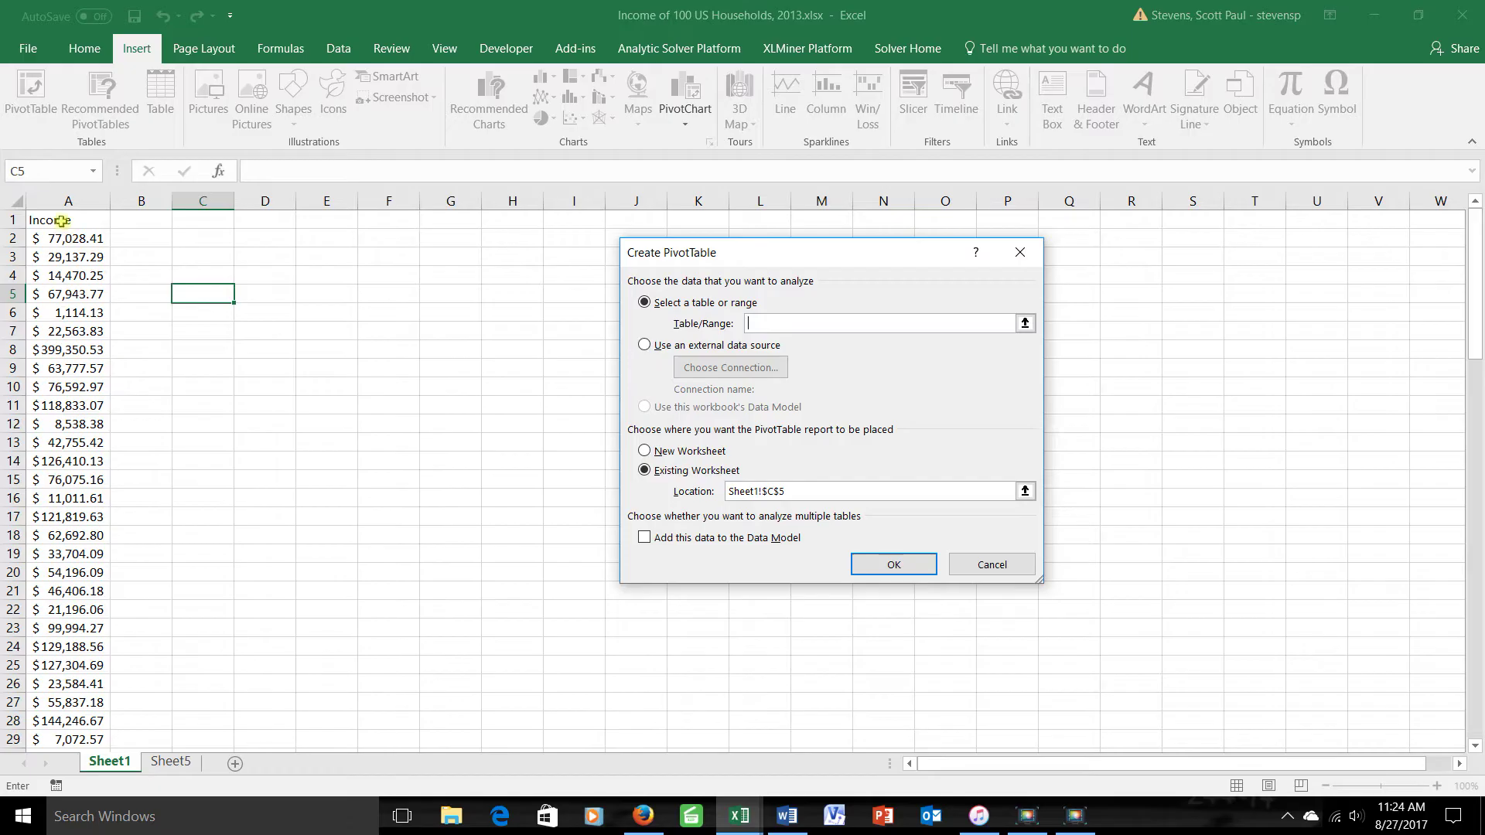
pyautogui.click(63, 219)
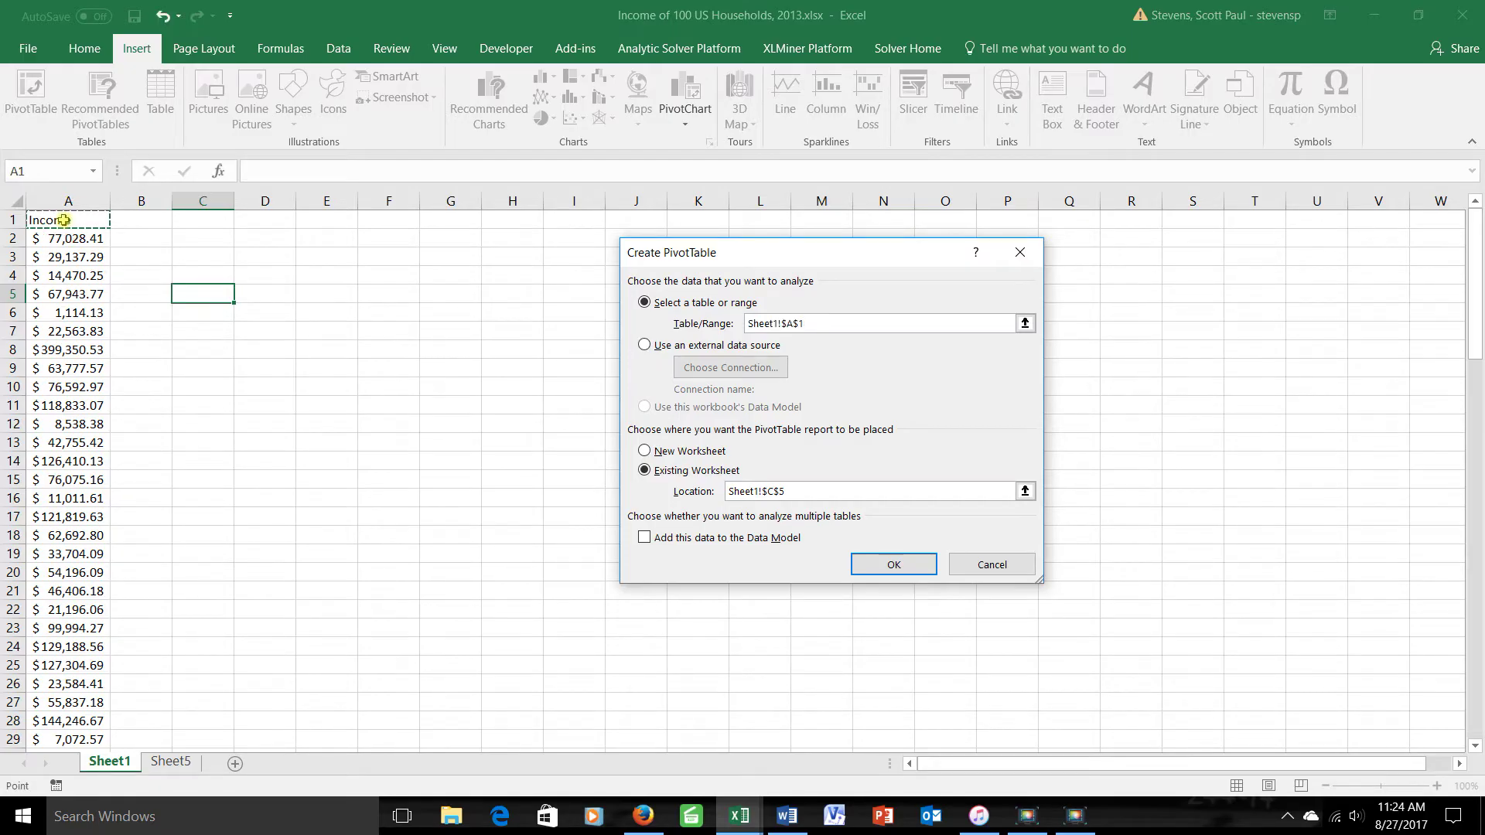
pyautogui.hotkey('ctrl', 'shift', 'Down')
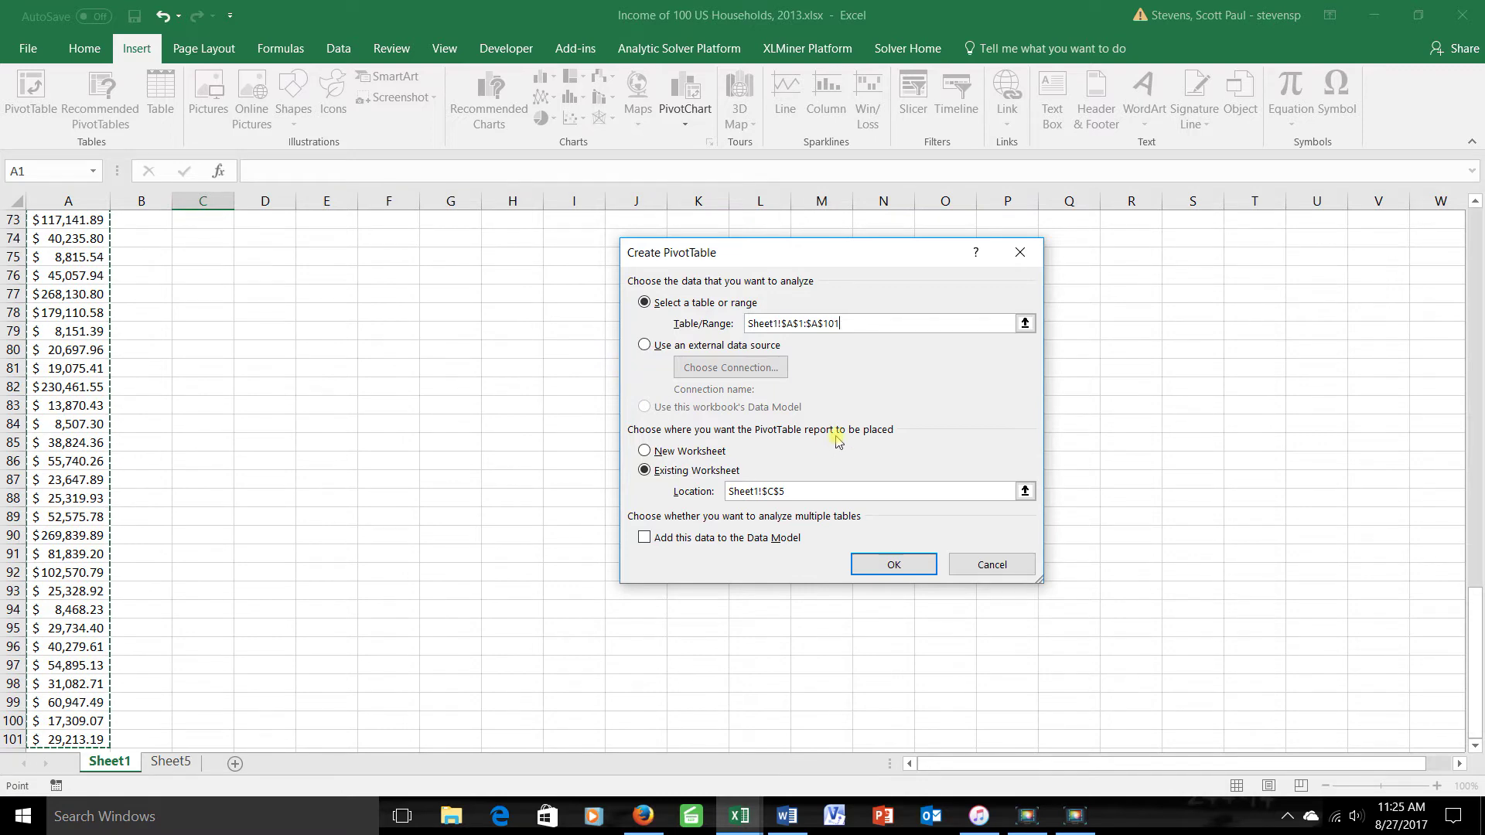
pyautogui.click(645, 451)
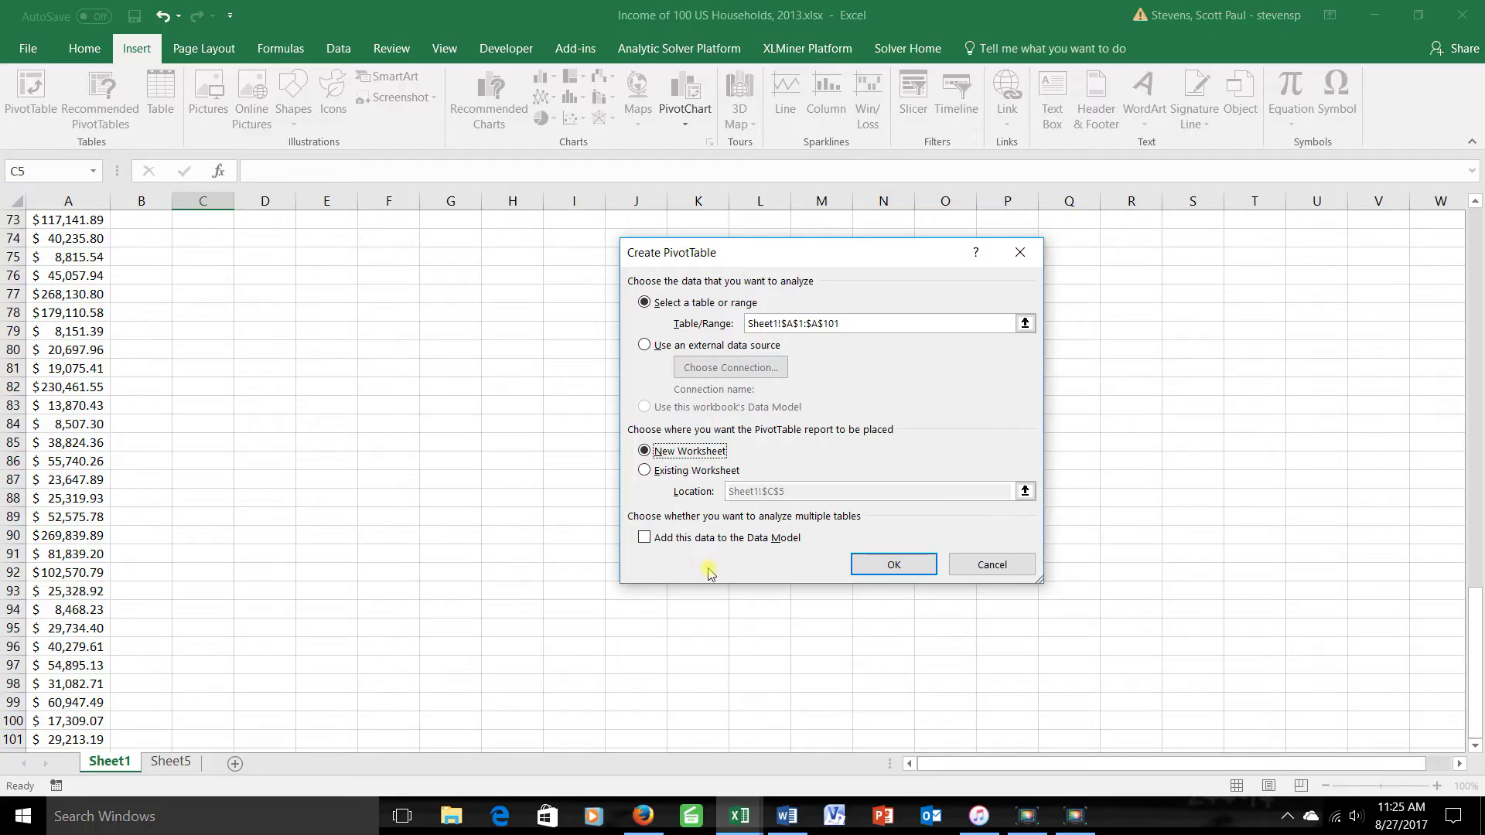
pyautogui.click(893, 566)
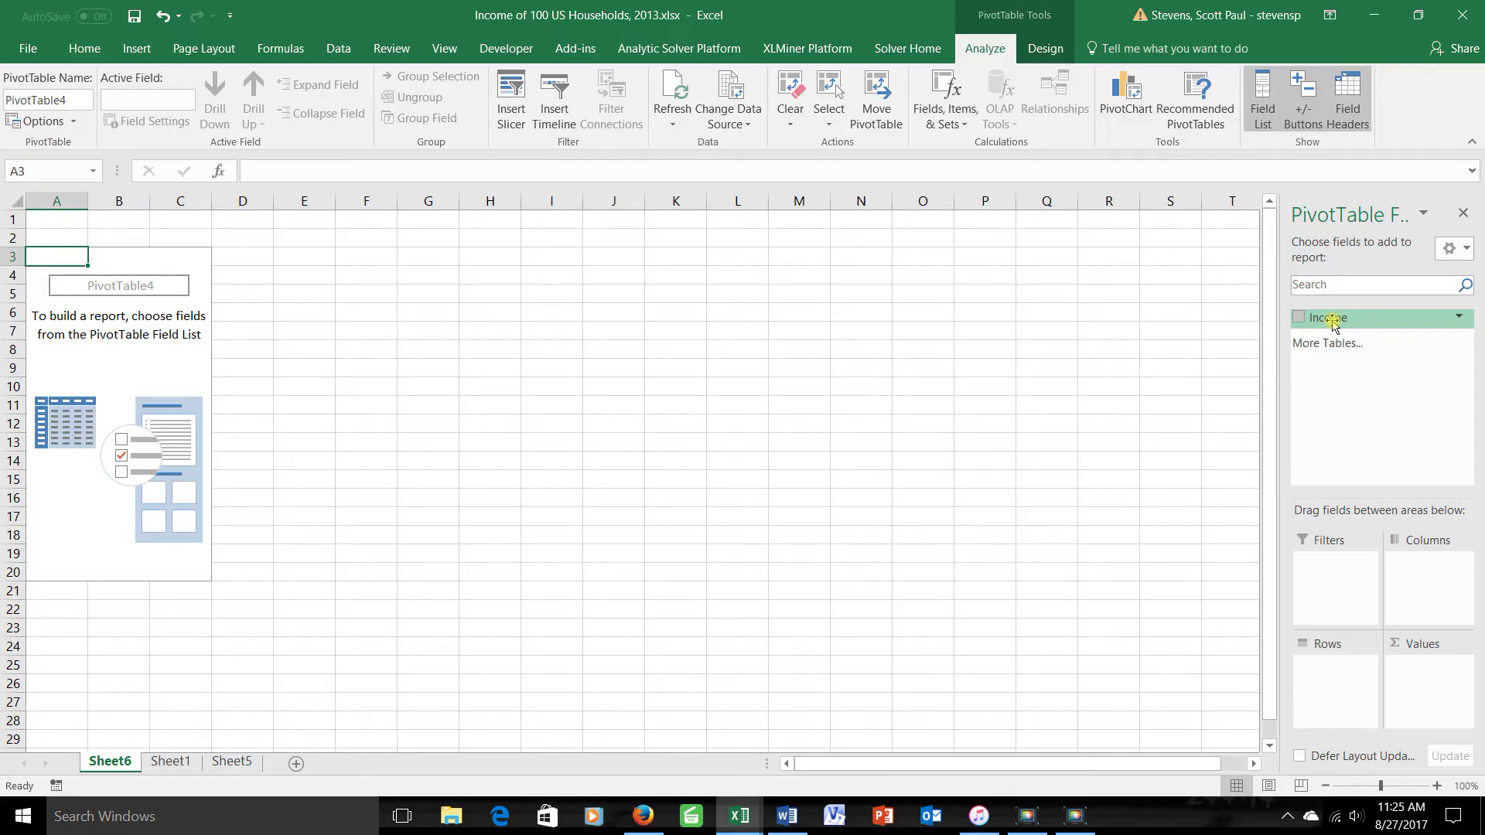
# Put Income in pivot rows and values, summarized as Count of Income totalling 100.
pyautogui.moveTo(1331, 323); pyautogui.dragTo(1329, 690)
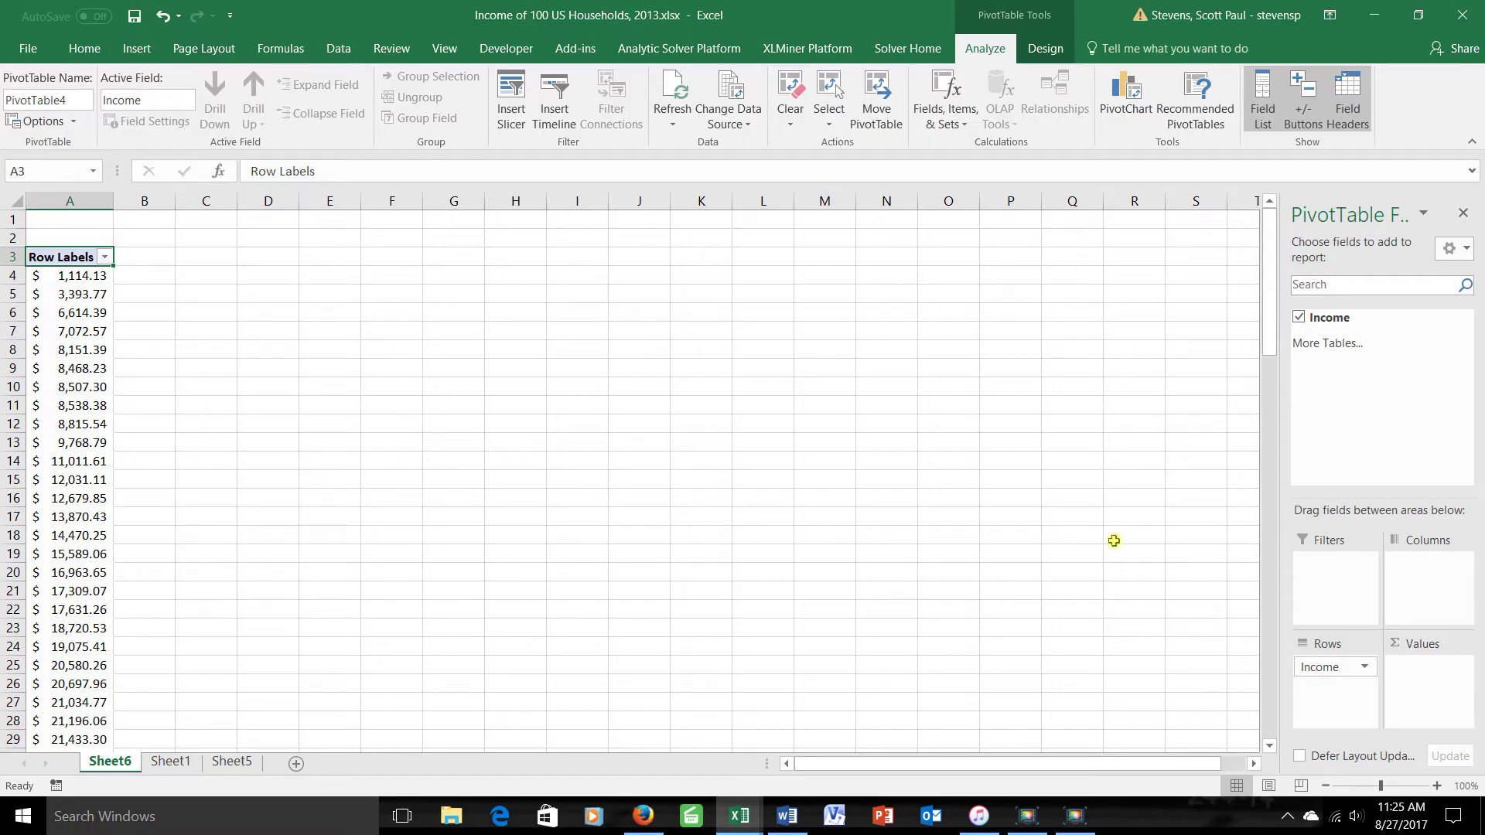
pyautogui.moveTo(1324, 320); pyautogui.dragTo(1412, 670)
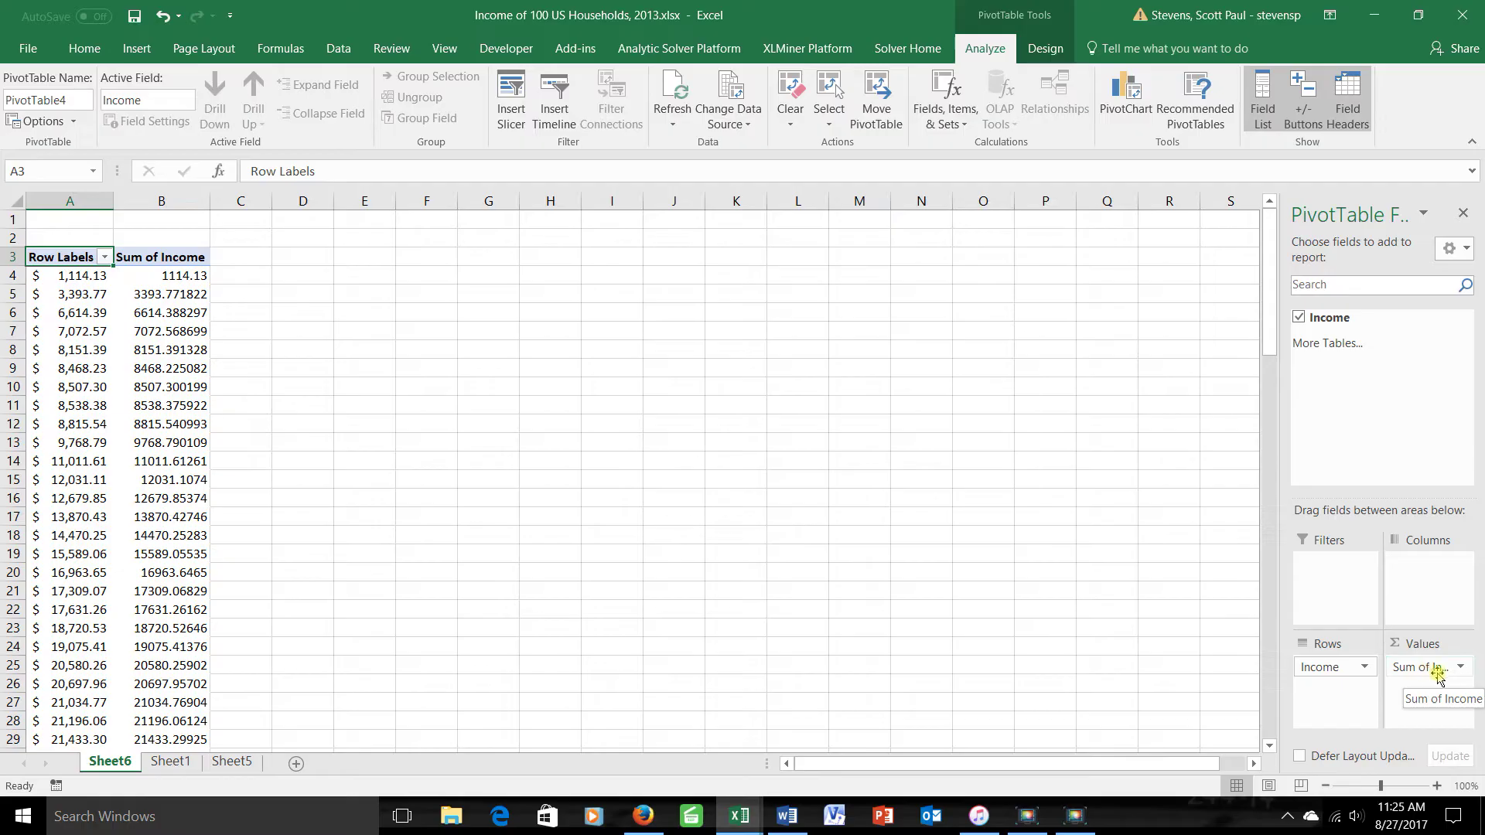
pyautogui.click(1461, 668)
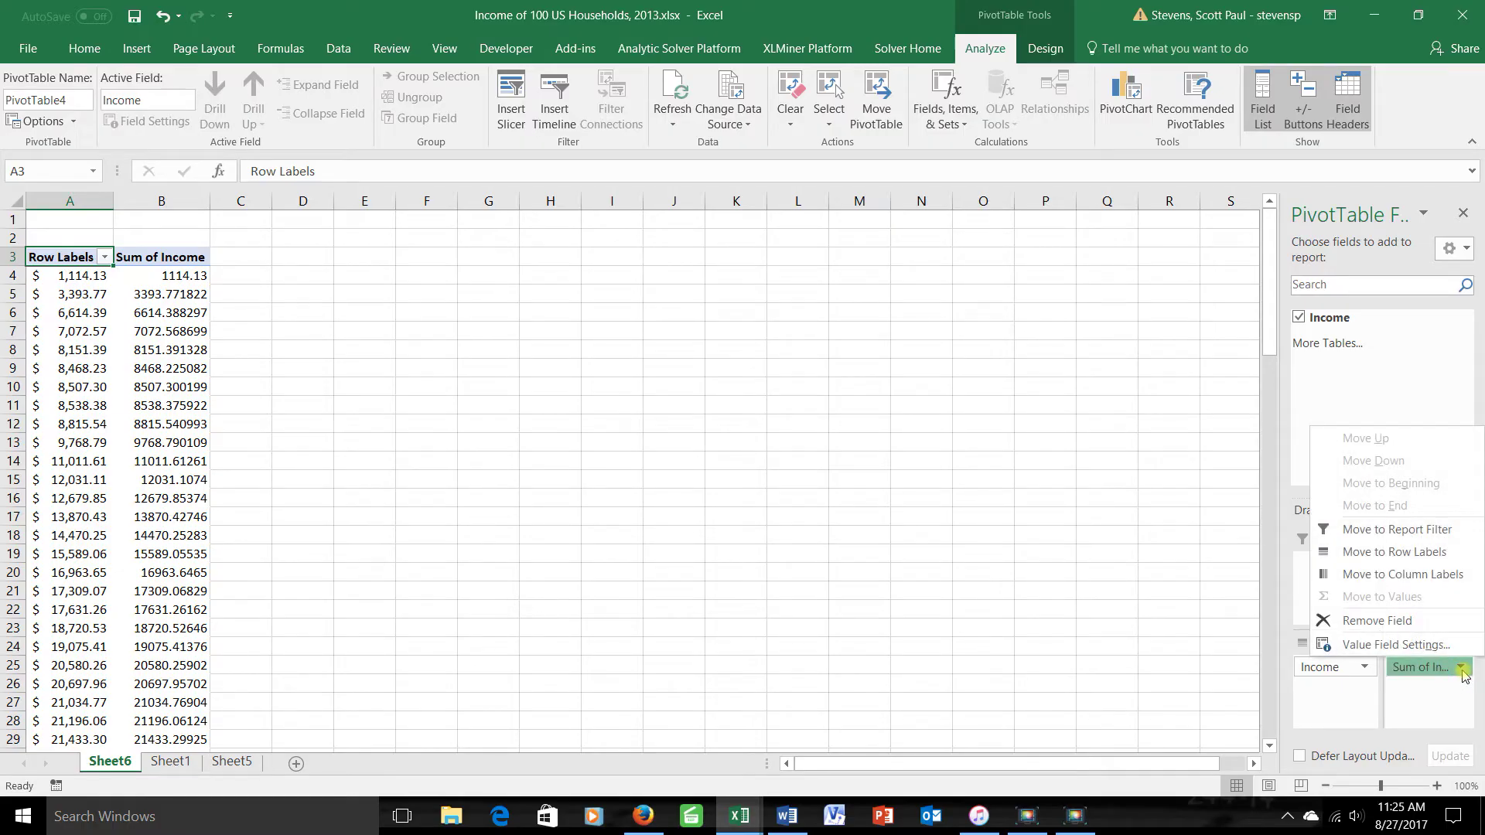
pyautogui.click(1396, 644)
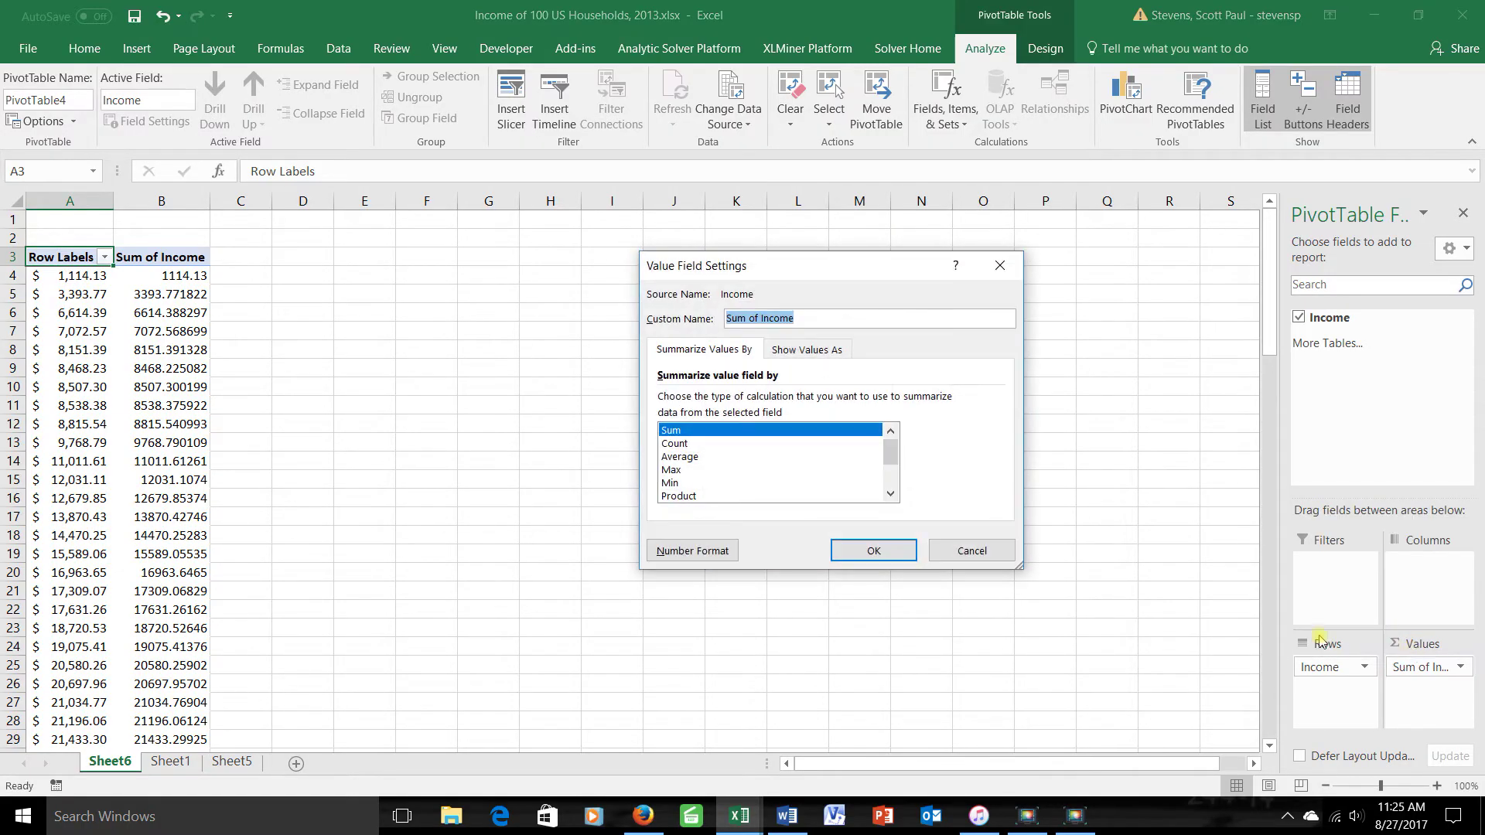
pyautogui.click(679, 444)
pyautogui.click(873, 551)
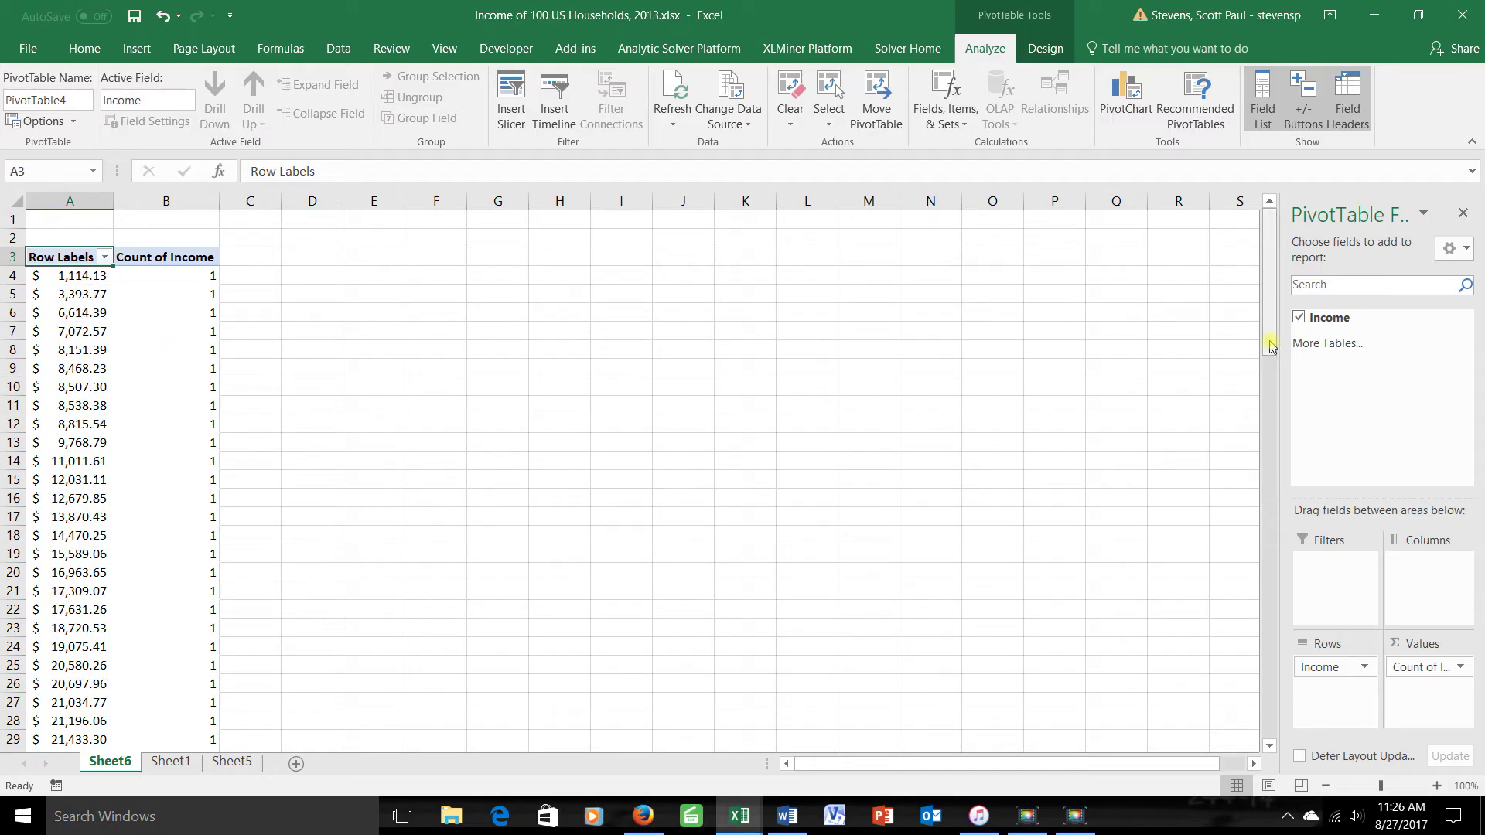
pyautogui.moveTo(1272, 348); pyautogui.dragTo(1262, 827)
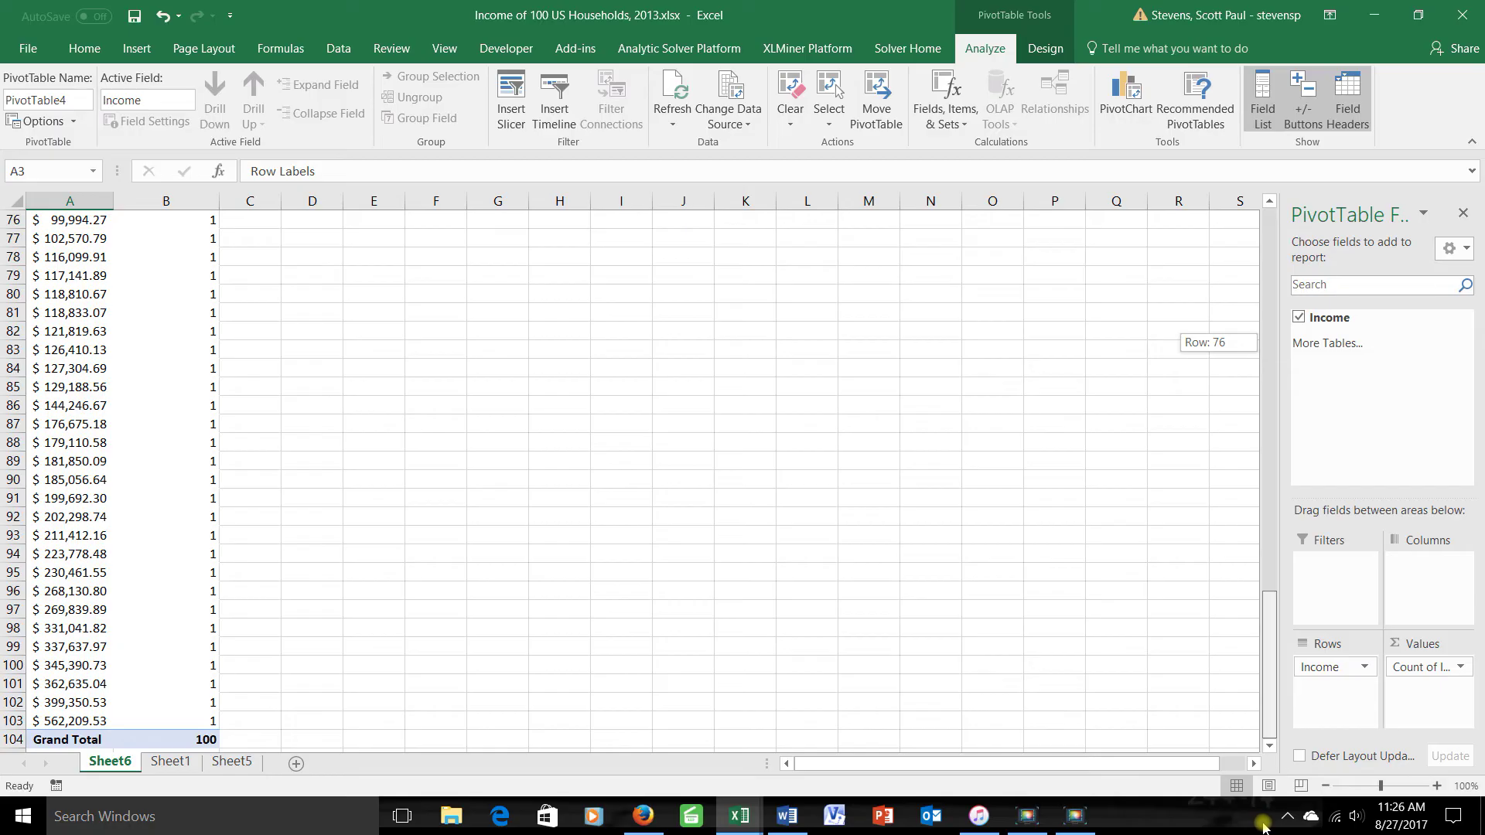
pyautogui.moveTo(1262, 827); pyautogui.dragTo(1262, 291)
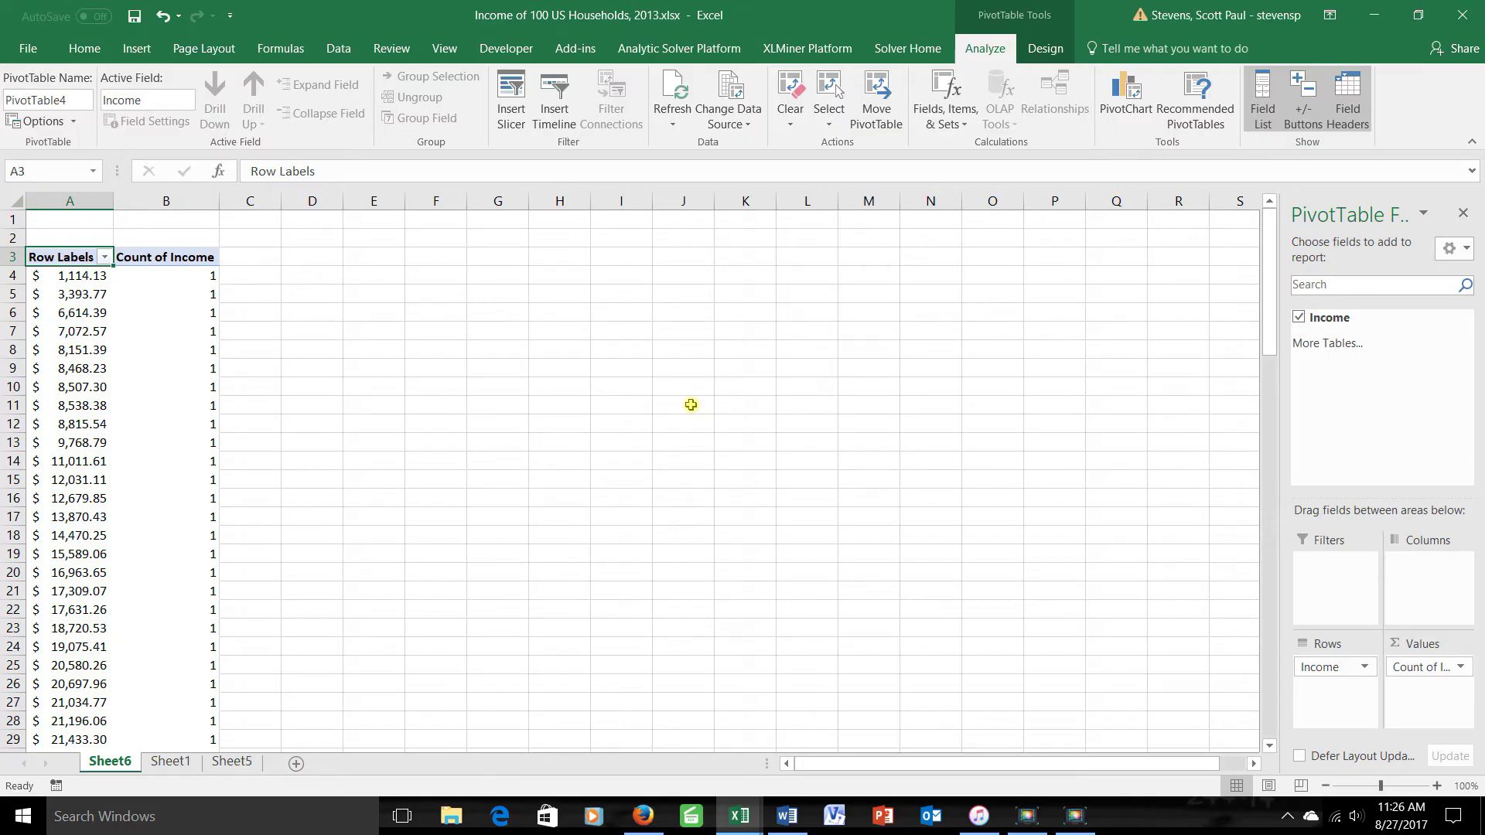
pyautogui.click(366, 277)
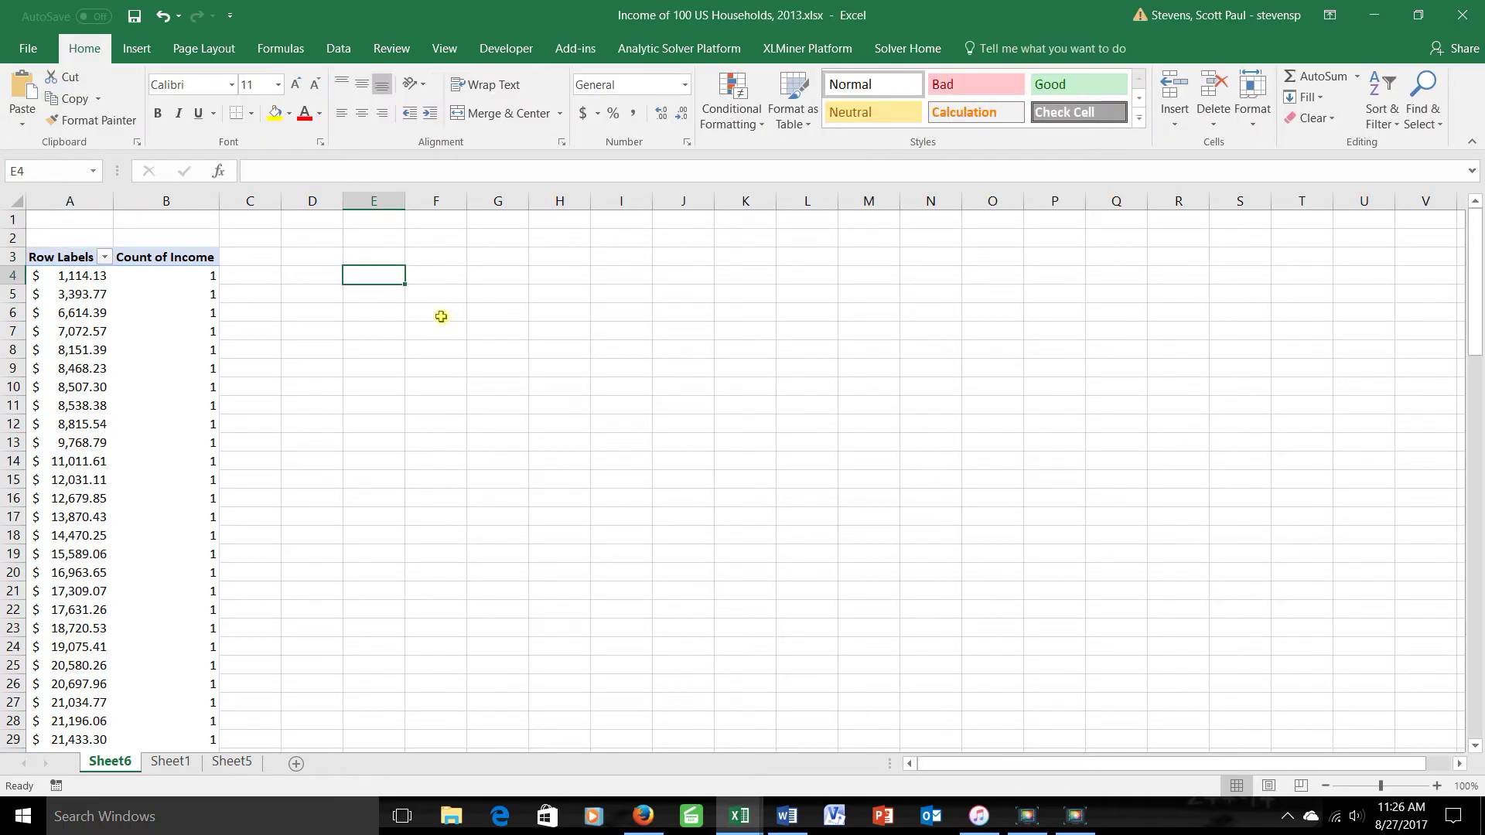
# Set E4 to =A4 for the smallest income and label D4 'smallest' and D3 'largest'.
pyautogui.write('=')
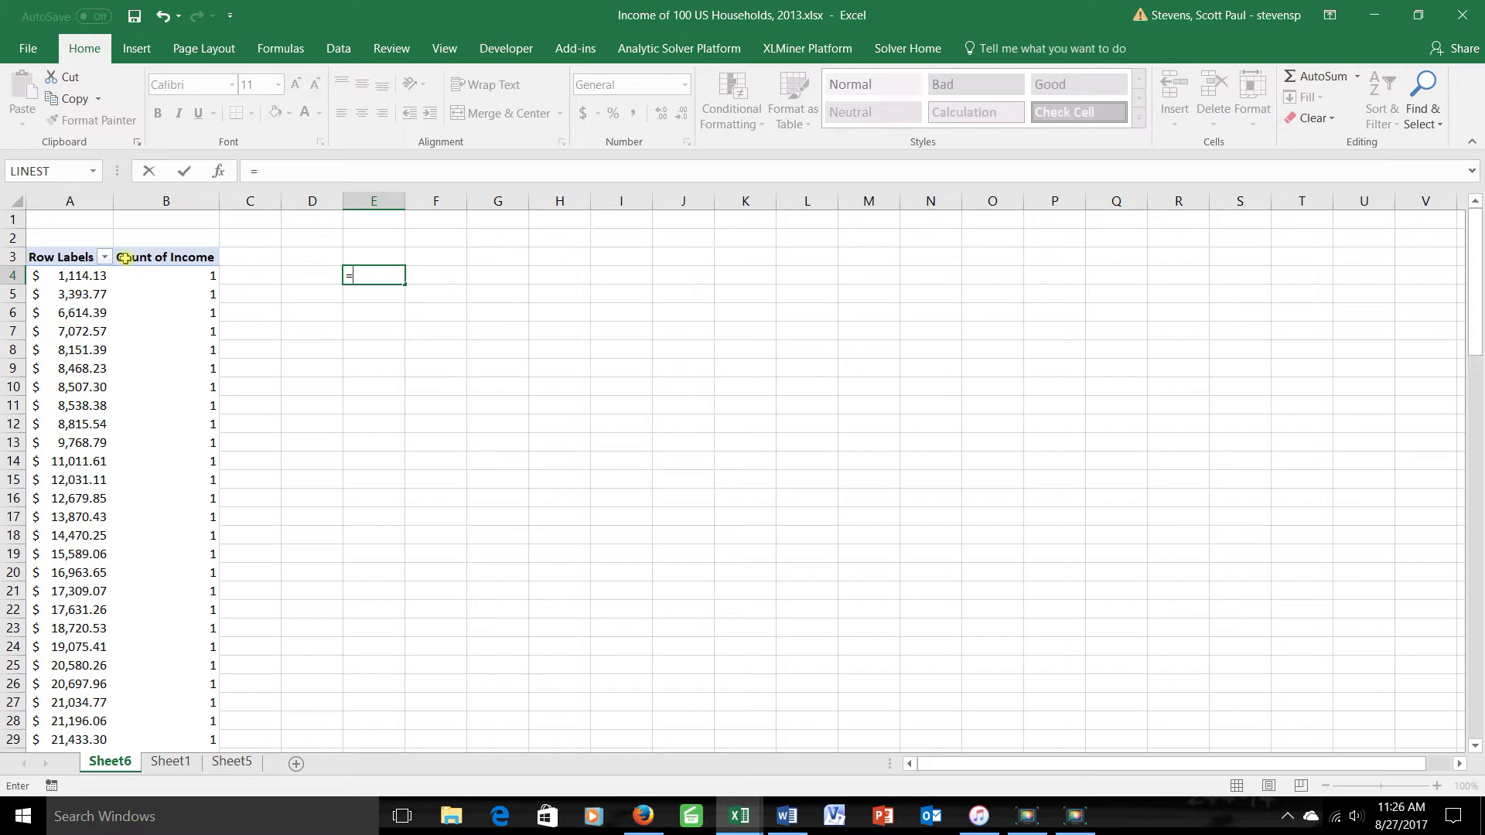
pyautogui.click(77, 275)
pyautogui.press('Return')
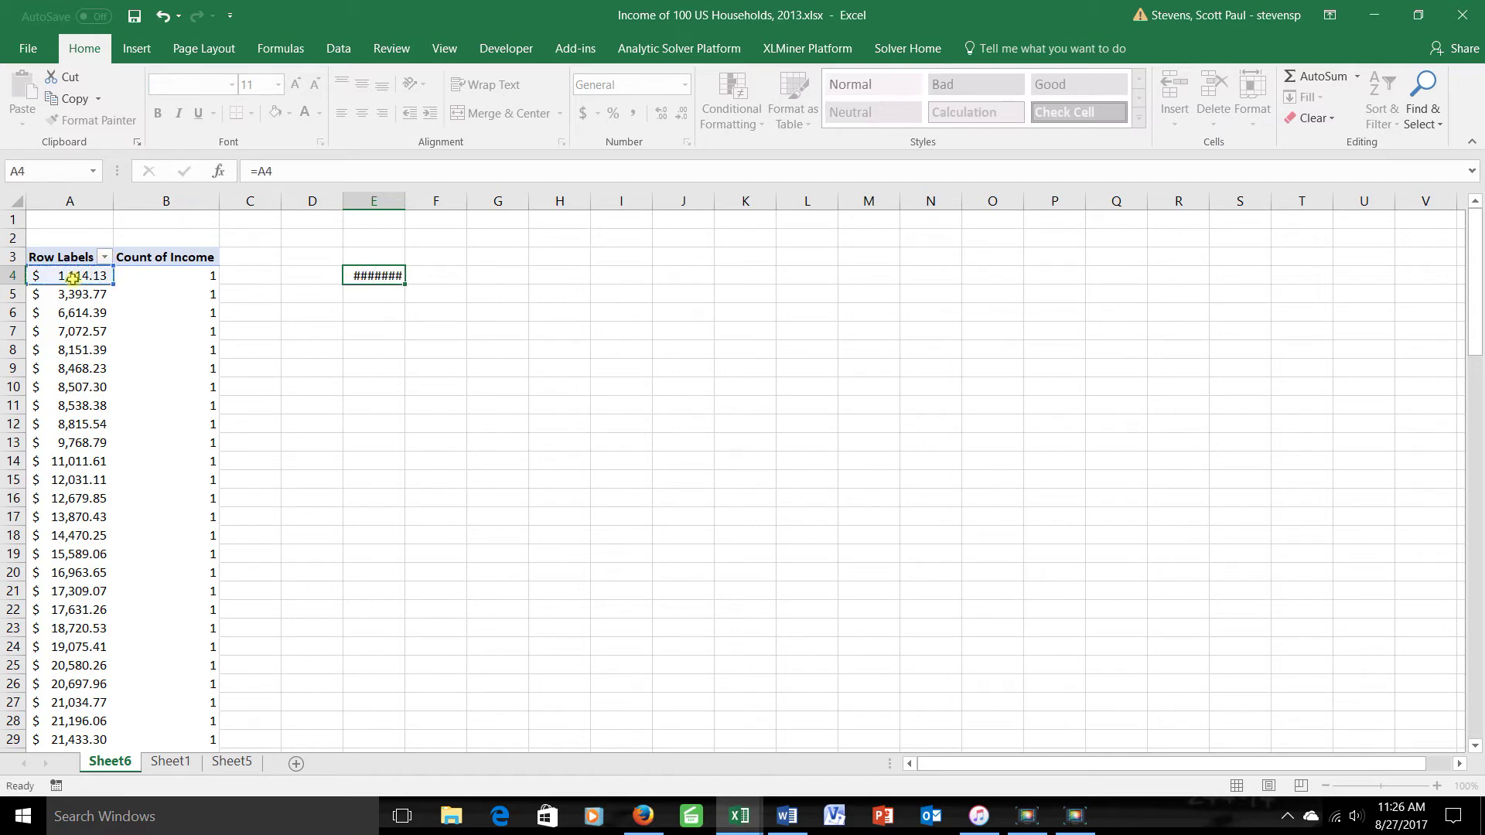
pyautogui.press('Up')
pyautogui.press('Left')
pyautogui.write('smallest')
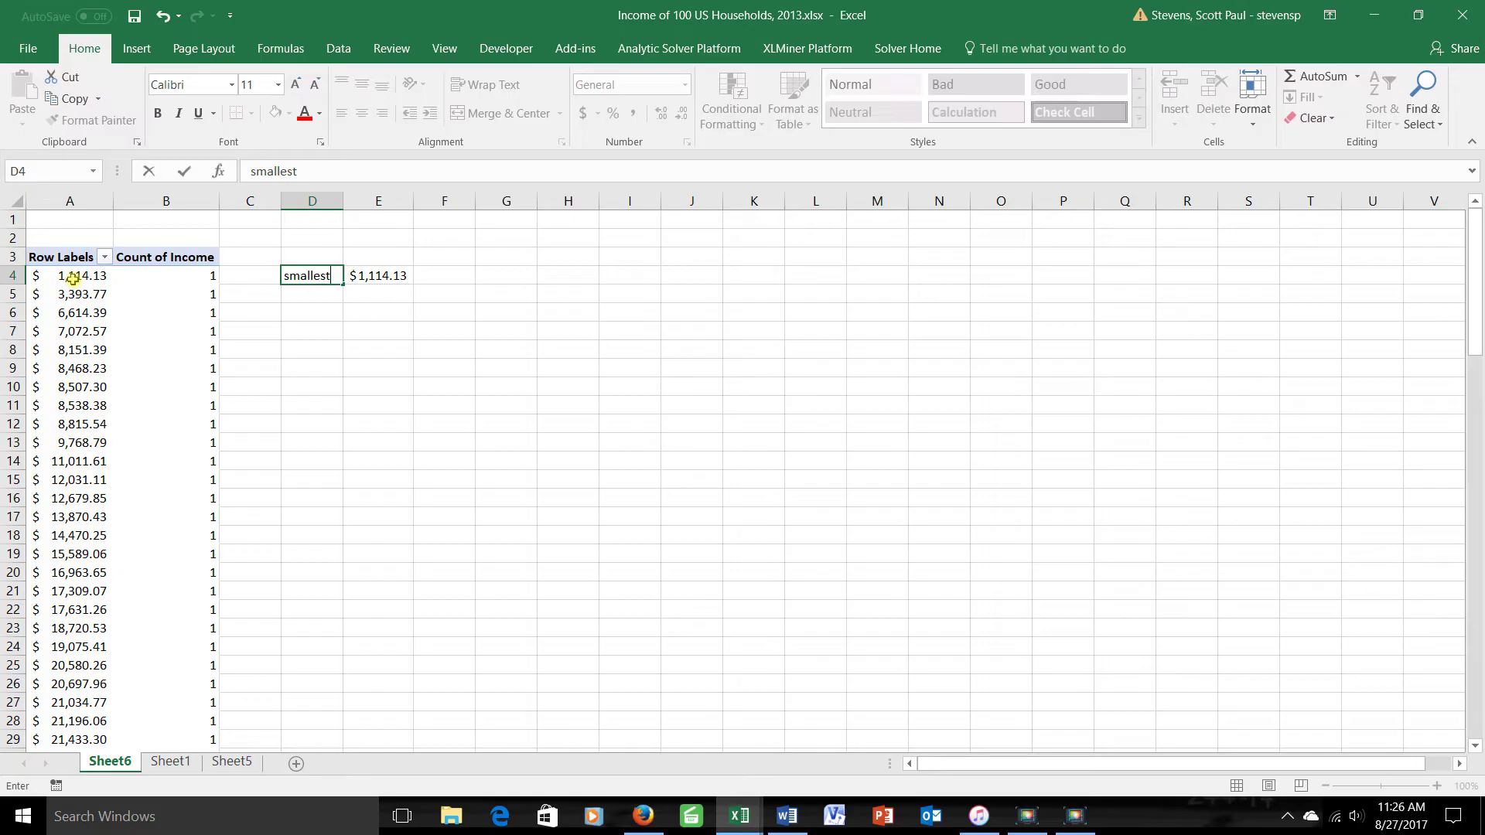
pyautogui.press('Up')
pyautogui.write('largest')
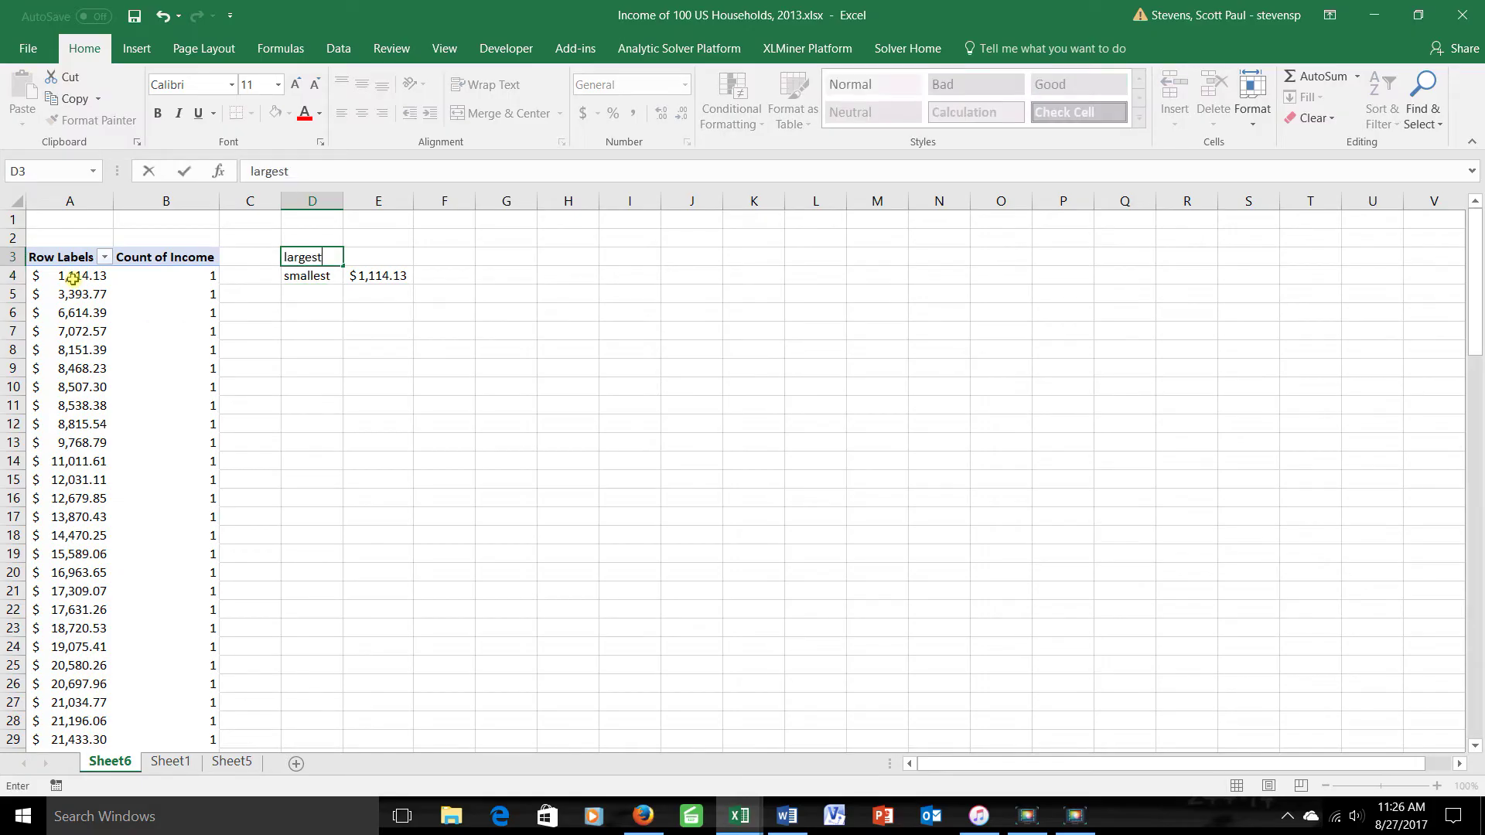
# Copy the largest income from the list bottom into E3 and AutoFit column E.
pyautogui.press('Right')
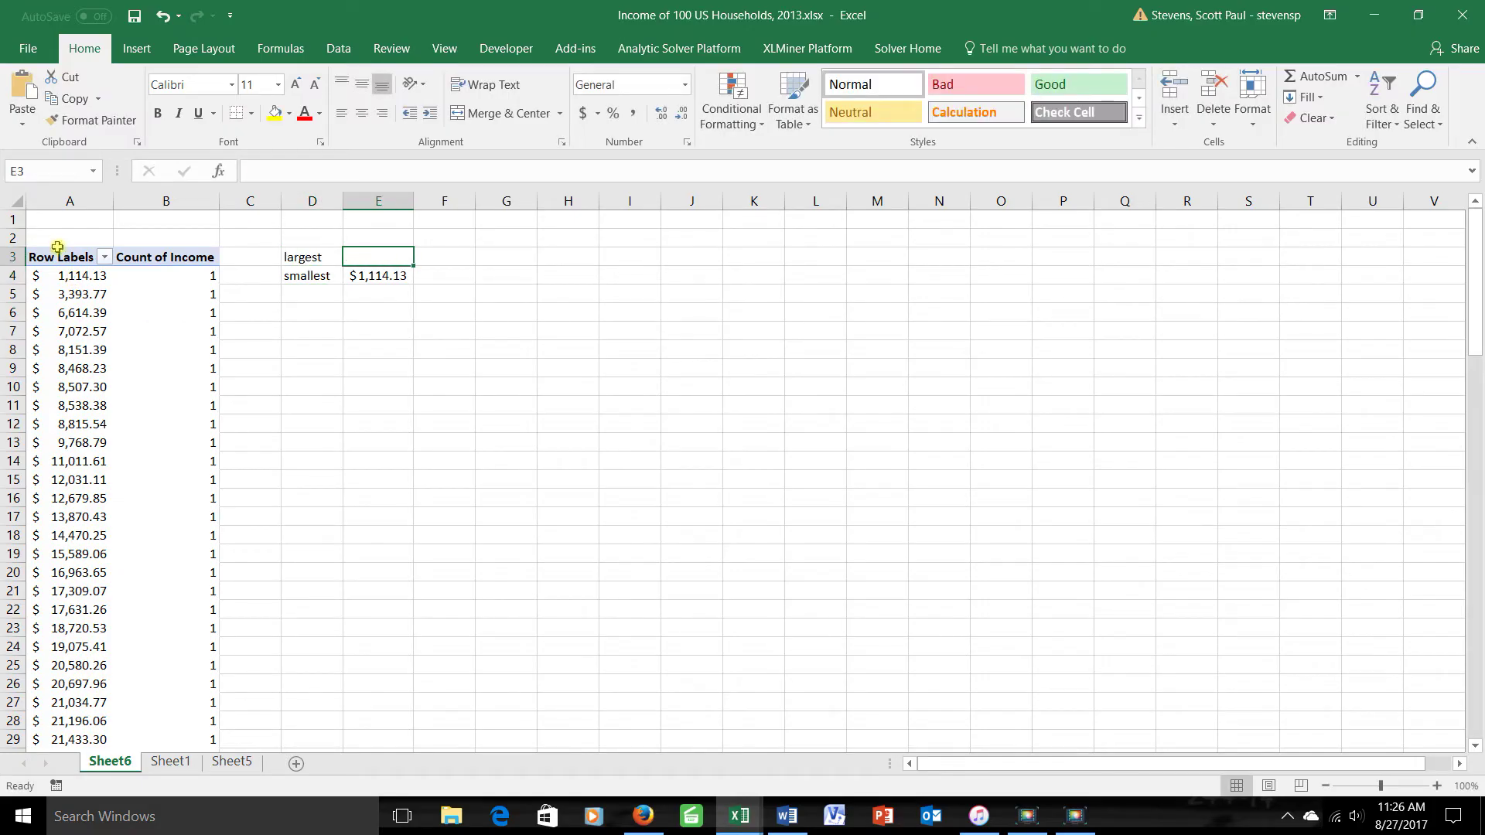
pyautogui.scroll(-17, 160, 495)
pyautogui.scroll(-12, 160, 505)
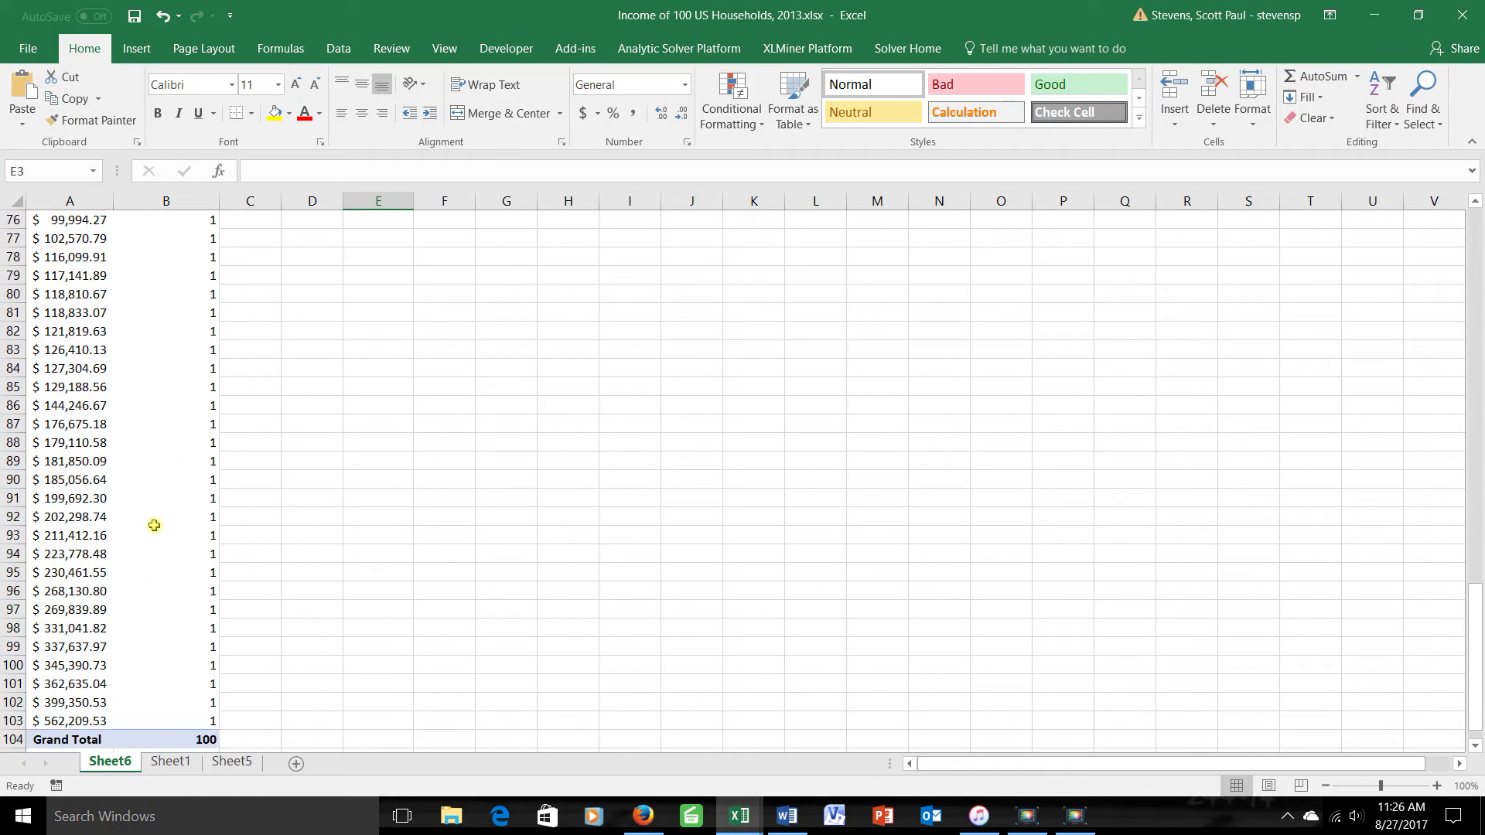
pyautogui.click(77, 498)
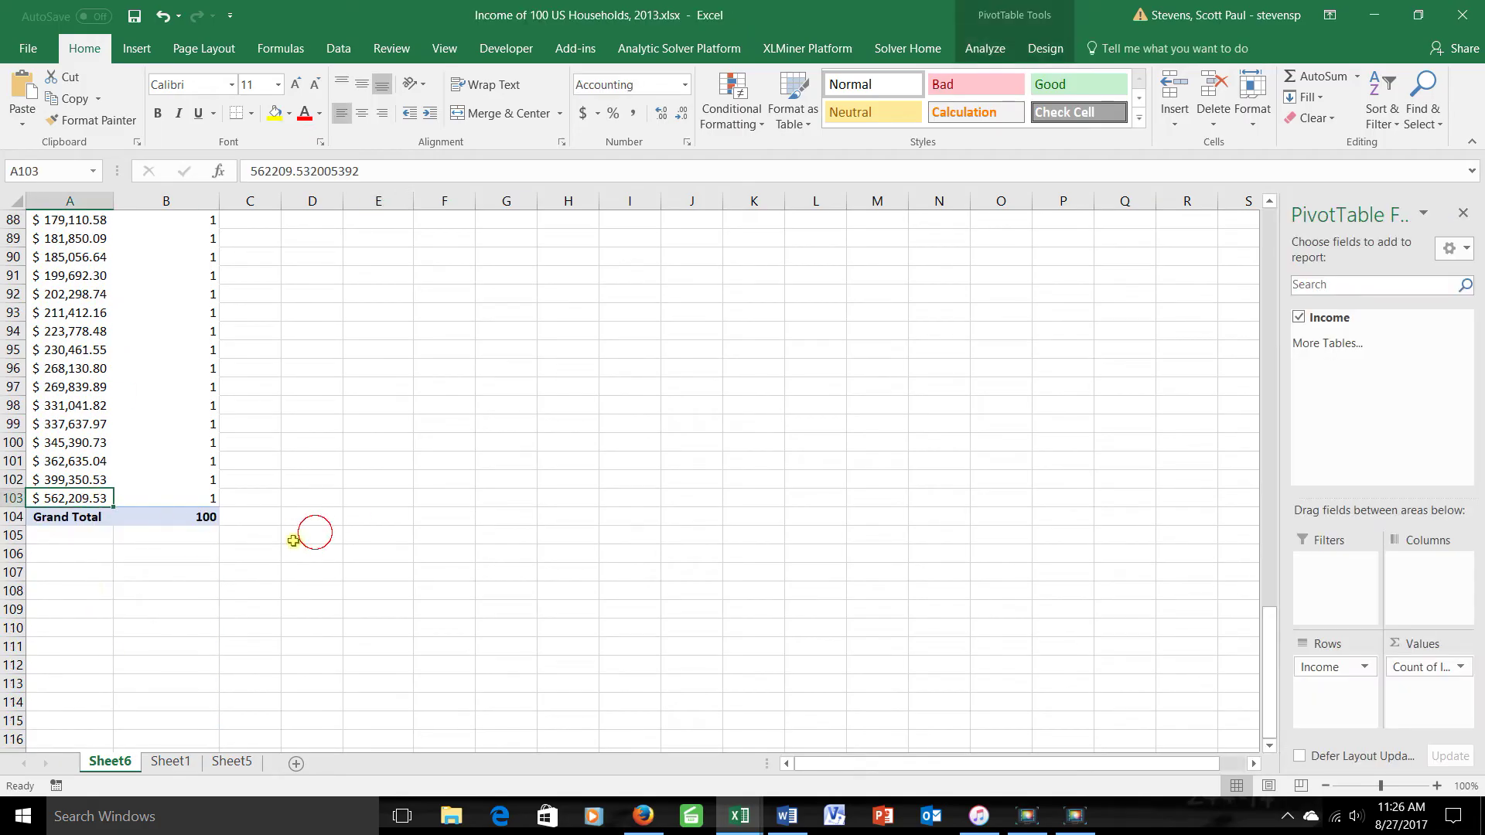
pyautogui.hotkey('ctrl', 'c')
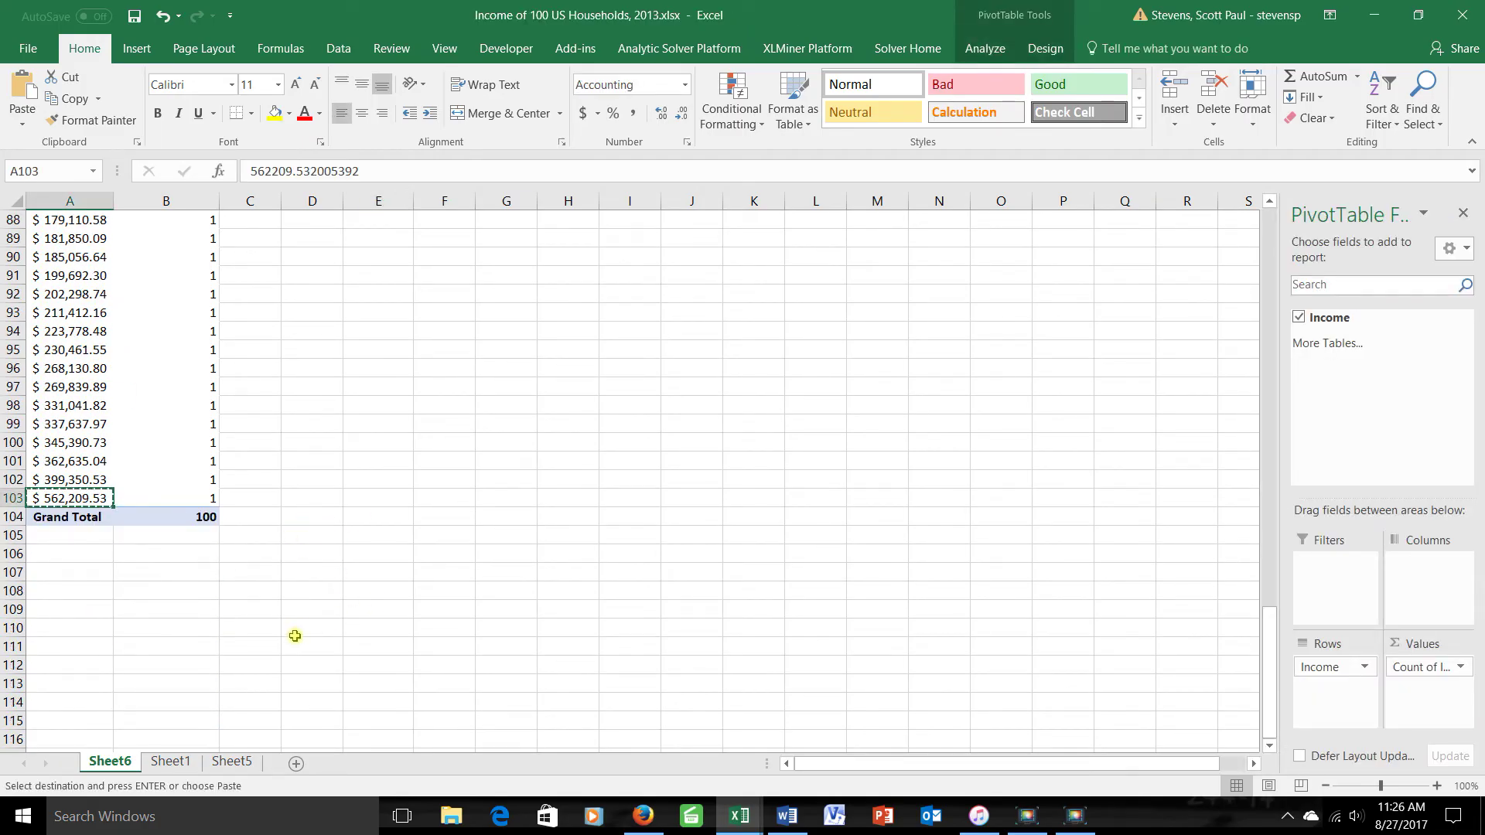
pyautogui.scroll(20, 294, 632)
pyautogui.scroll(1, 361, 426)
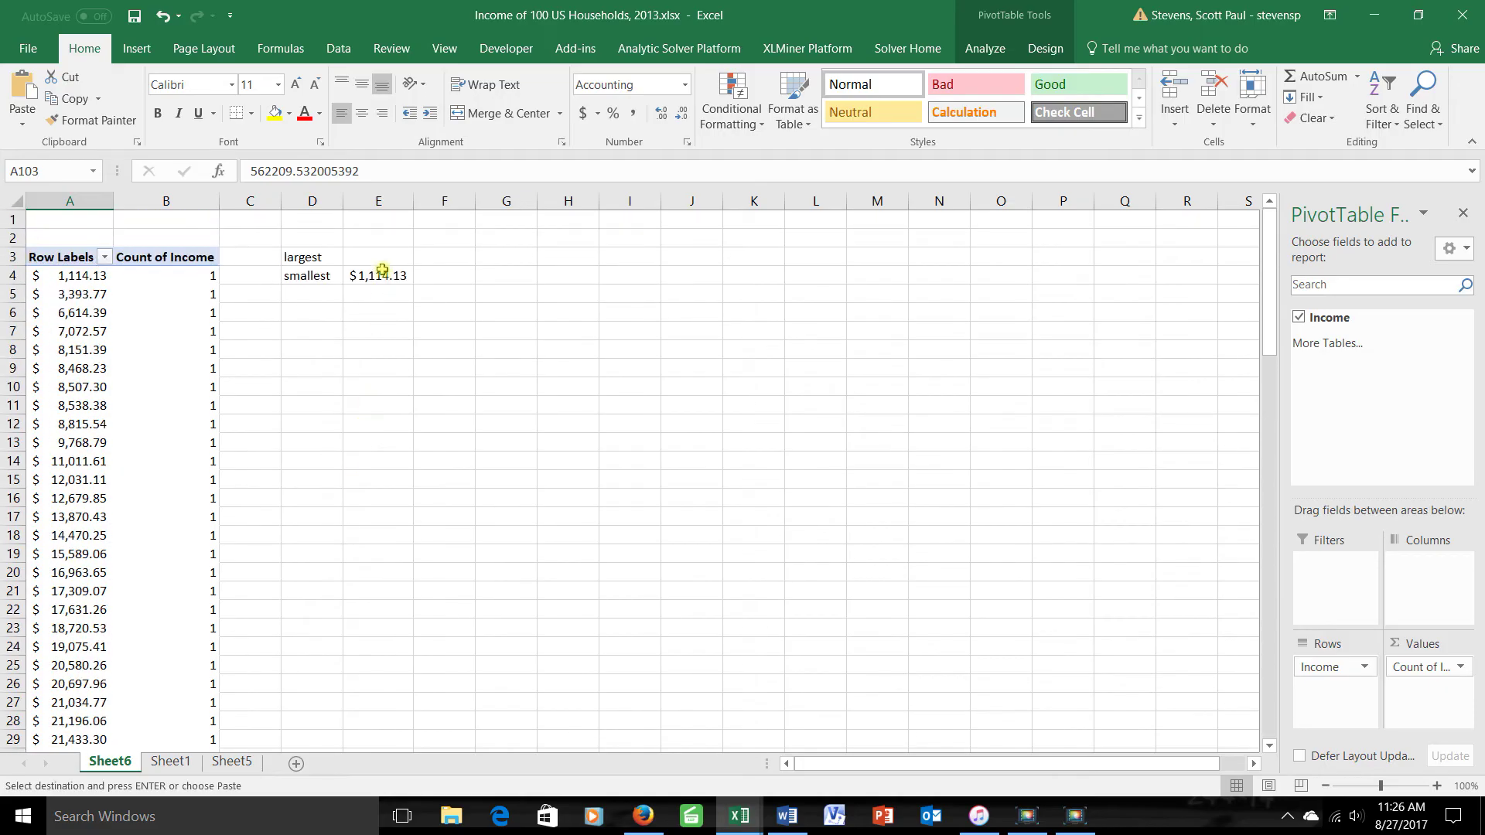
pyautogui.click(381, 257)
pyautogui.hotkey('ctrl', 'v')
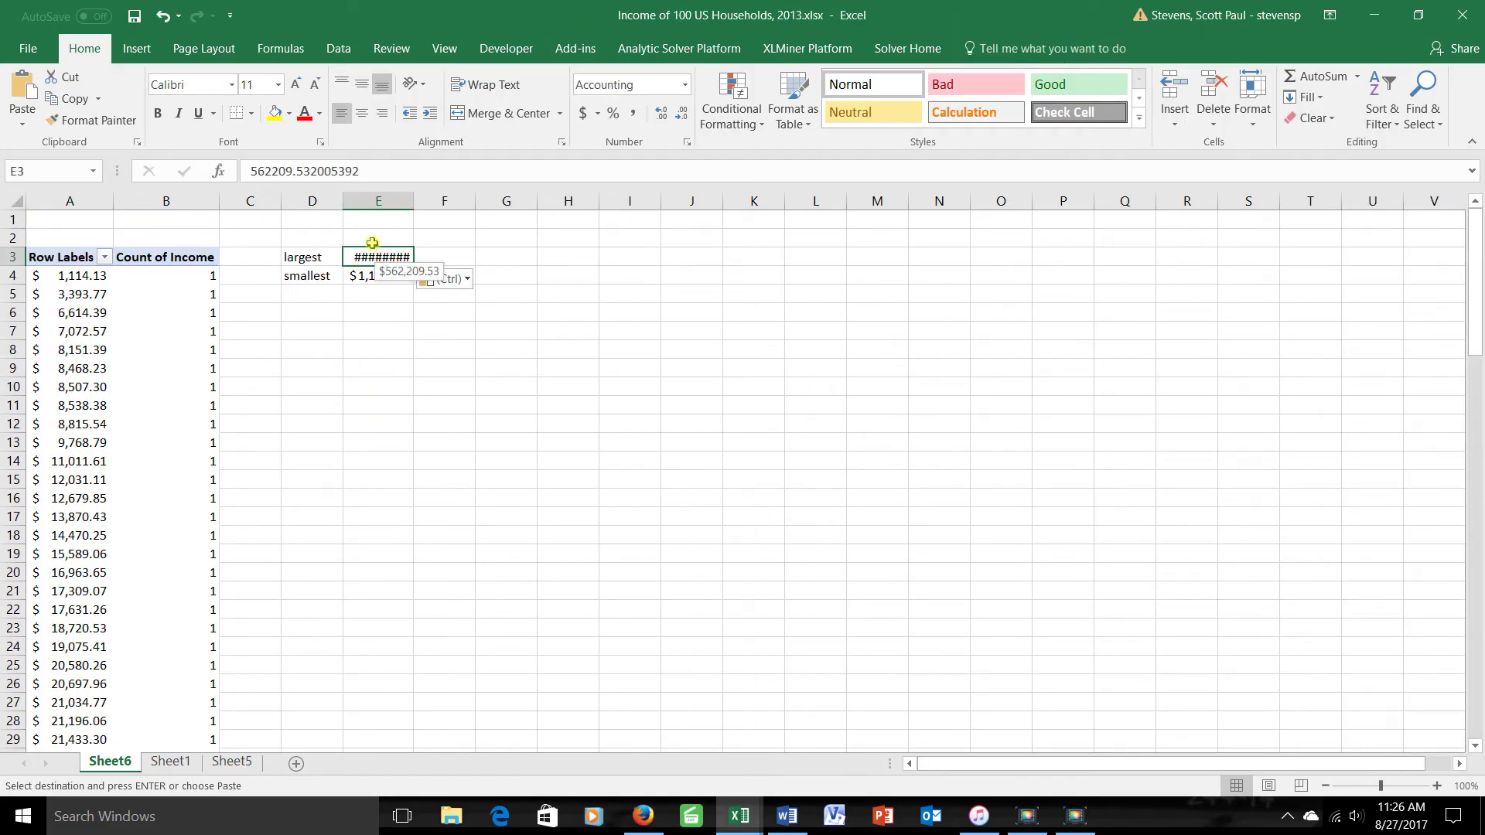
pyautogui.doubleClick(413, 201)
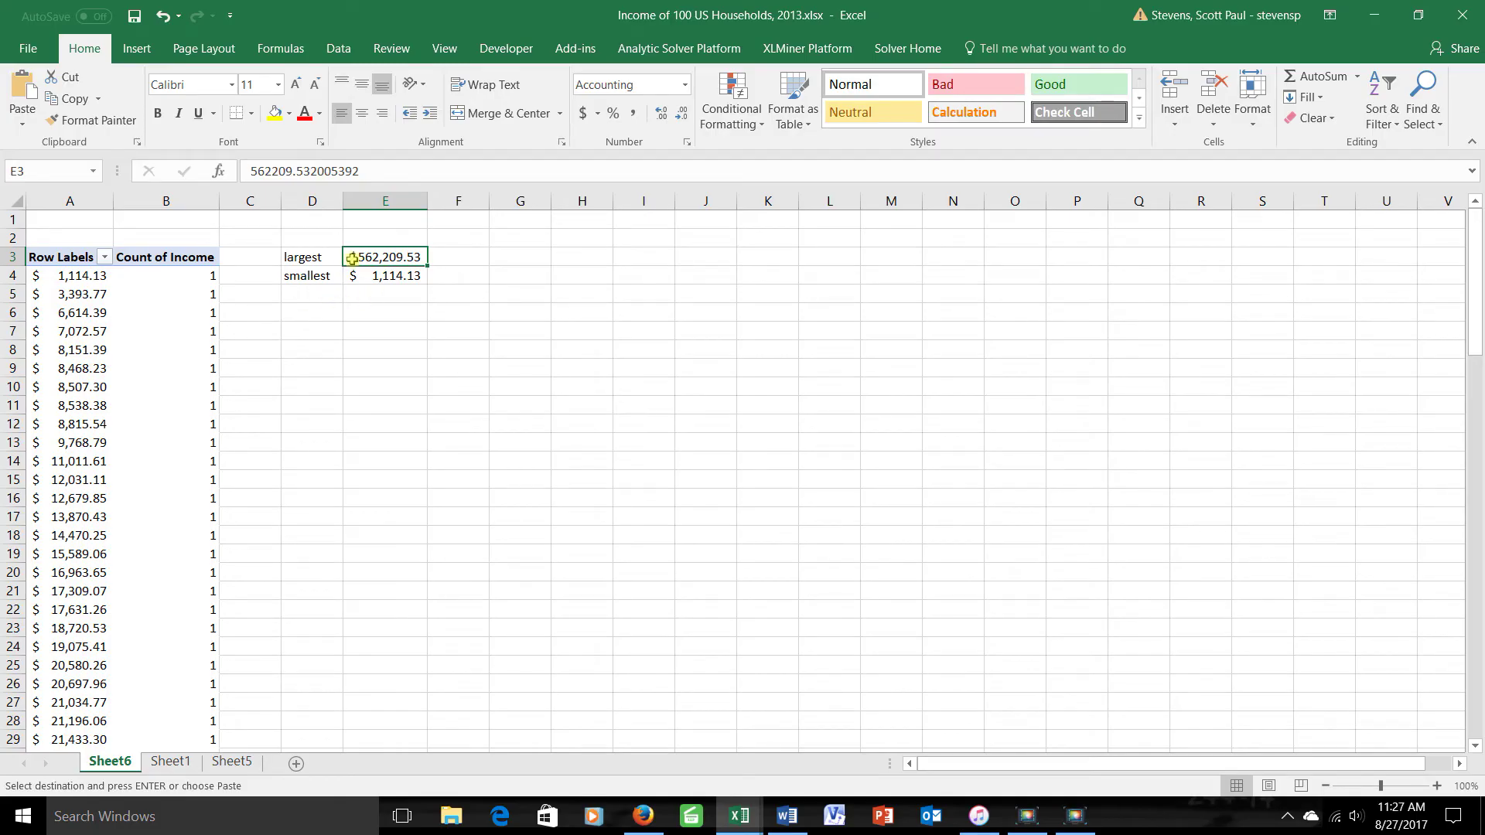
# Label D5 'range' and compute =E3-E4 in E5, giving $561,095.40.
pyautogui.click(381, 295)
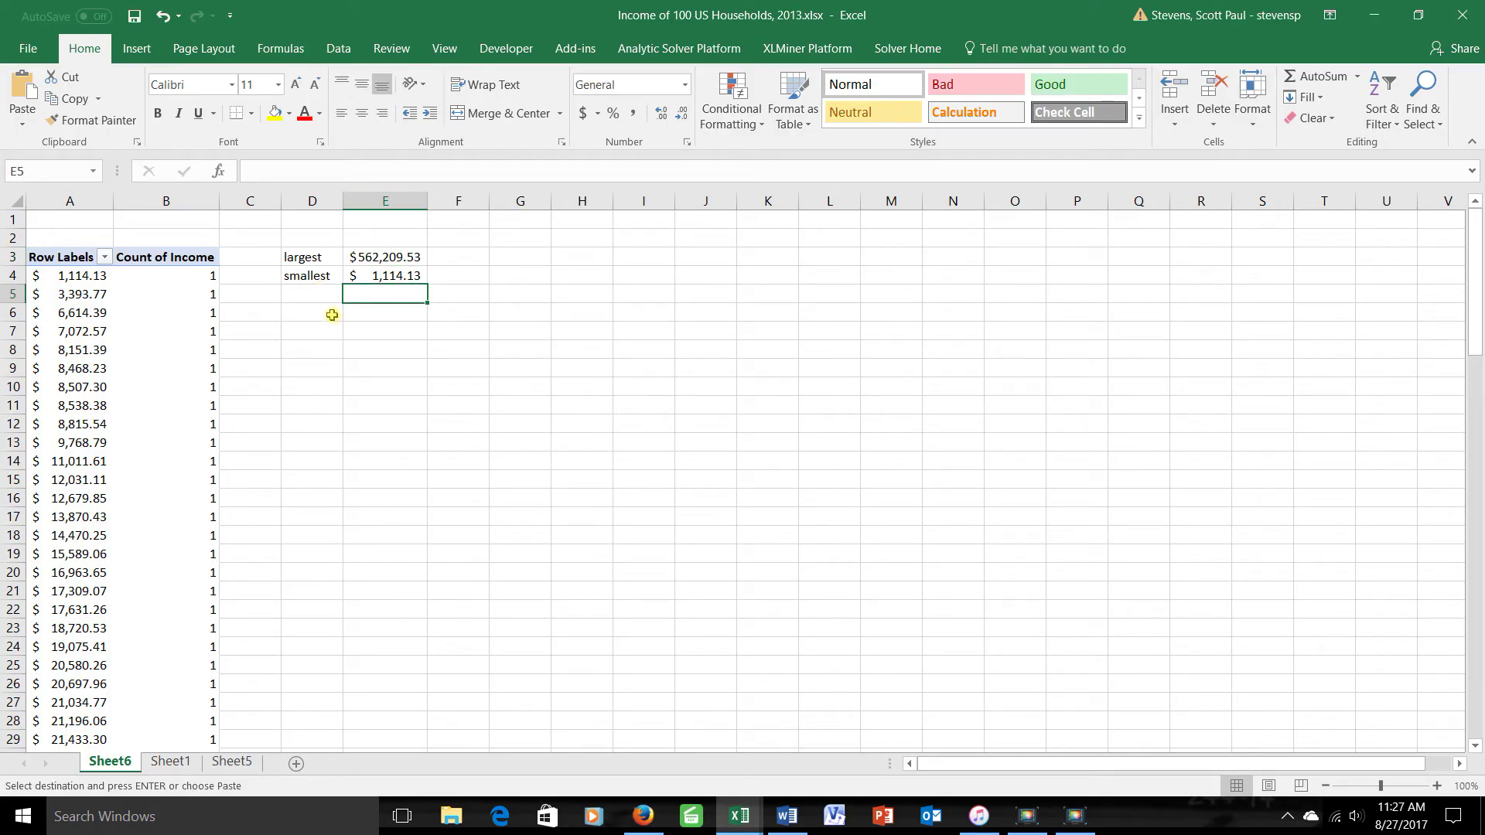
pyautogui.press('Down')
pyautogui.press('Up')
pyautogui.press('Left')
pyautogui.write('ran')
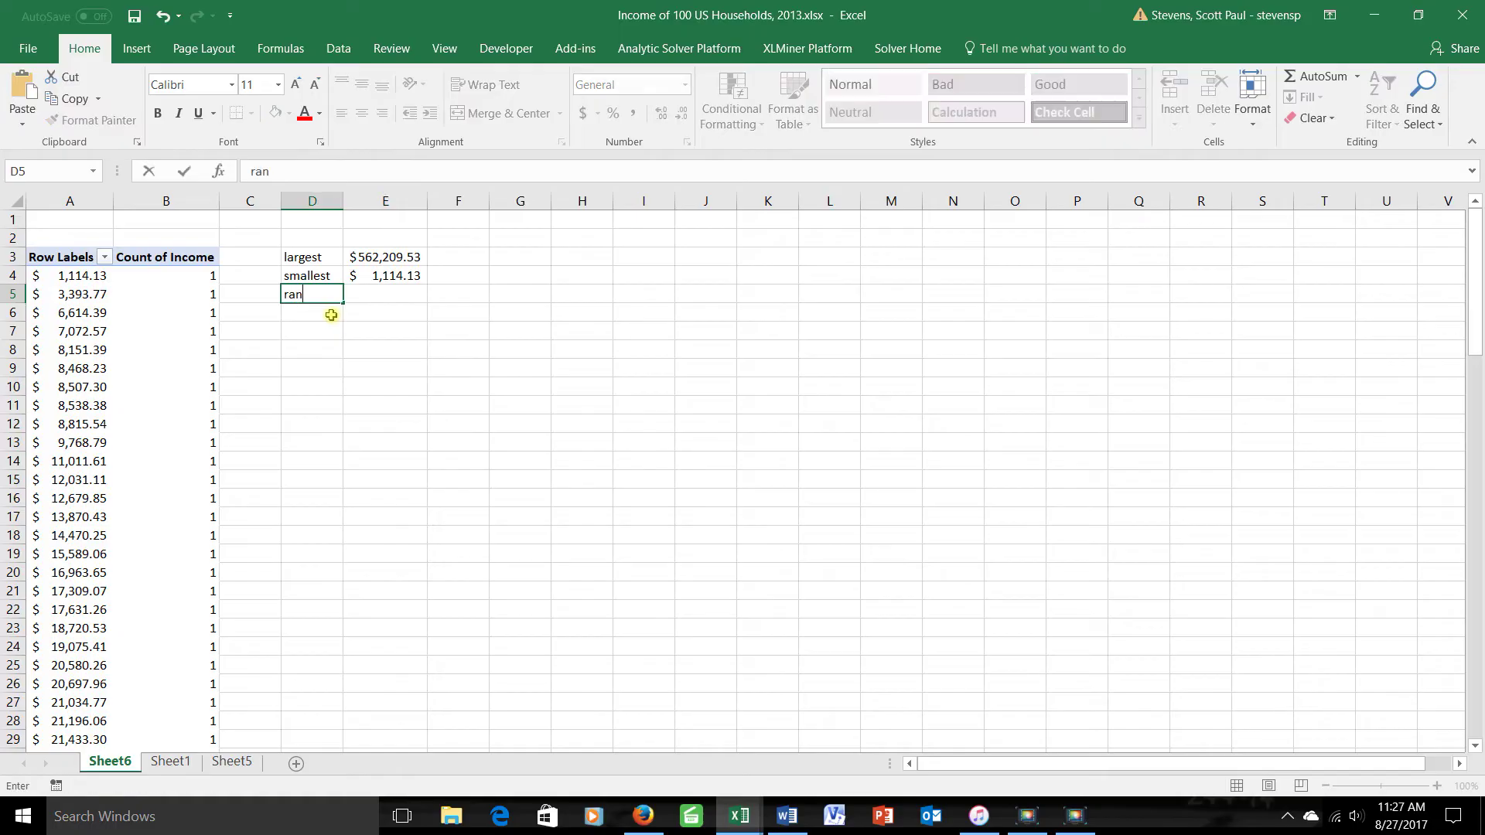
pyautogui.write('ge')
pyautogui.press('Tab')
pyautogui.write('=')
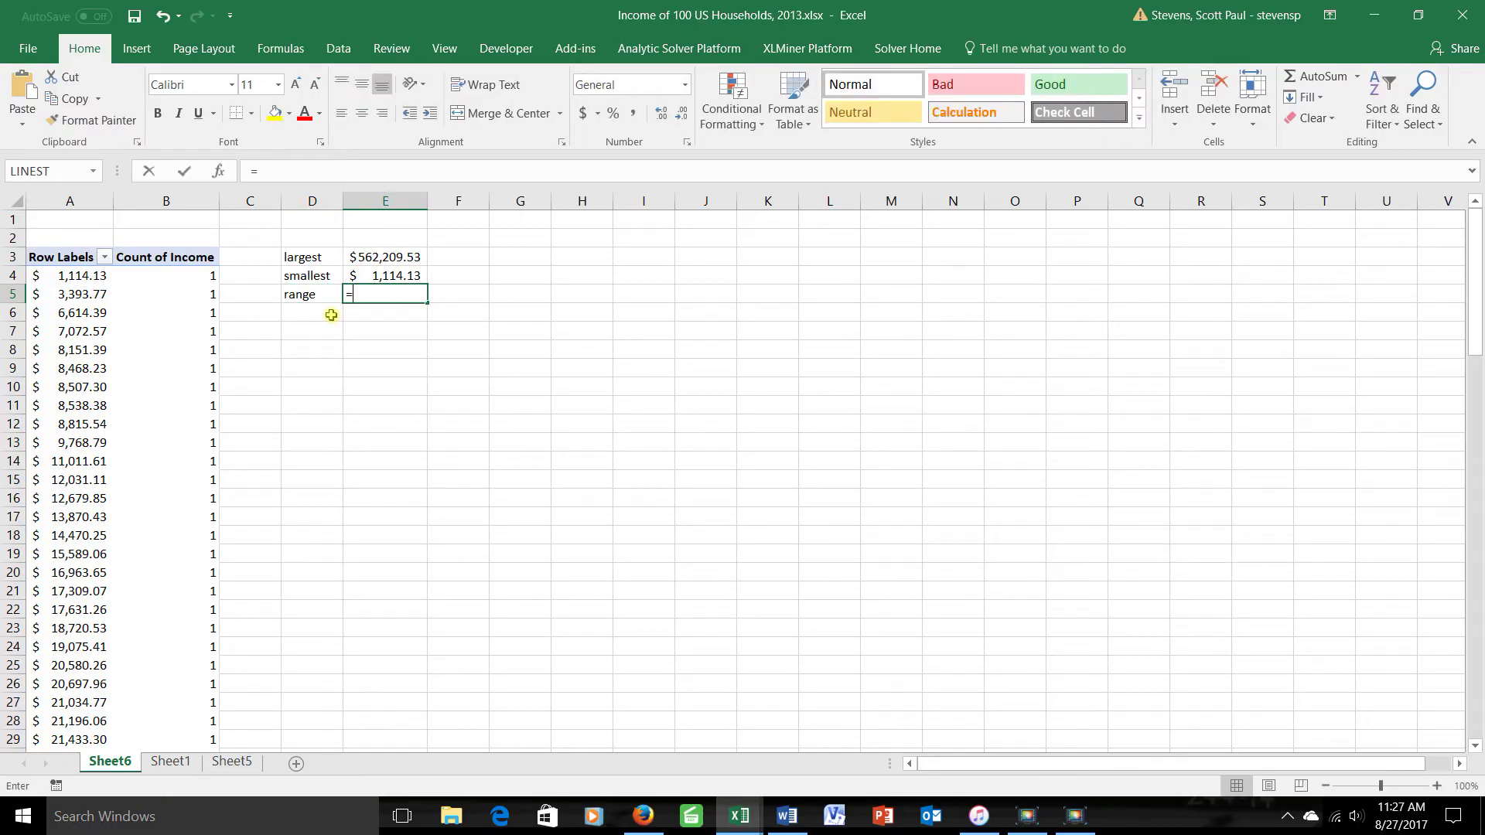
pyautogui.press('Up')
pyautogui.press('Up')
pyautogui.write('-')
pyautogui.press('Up')
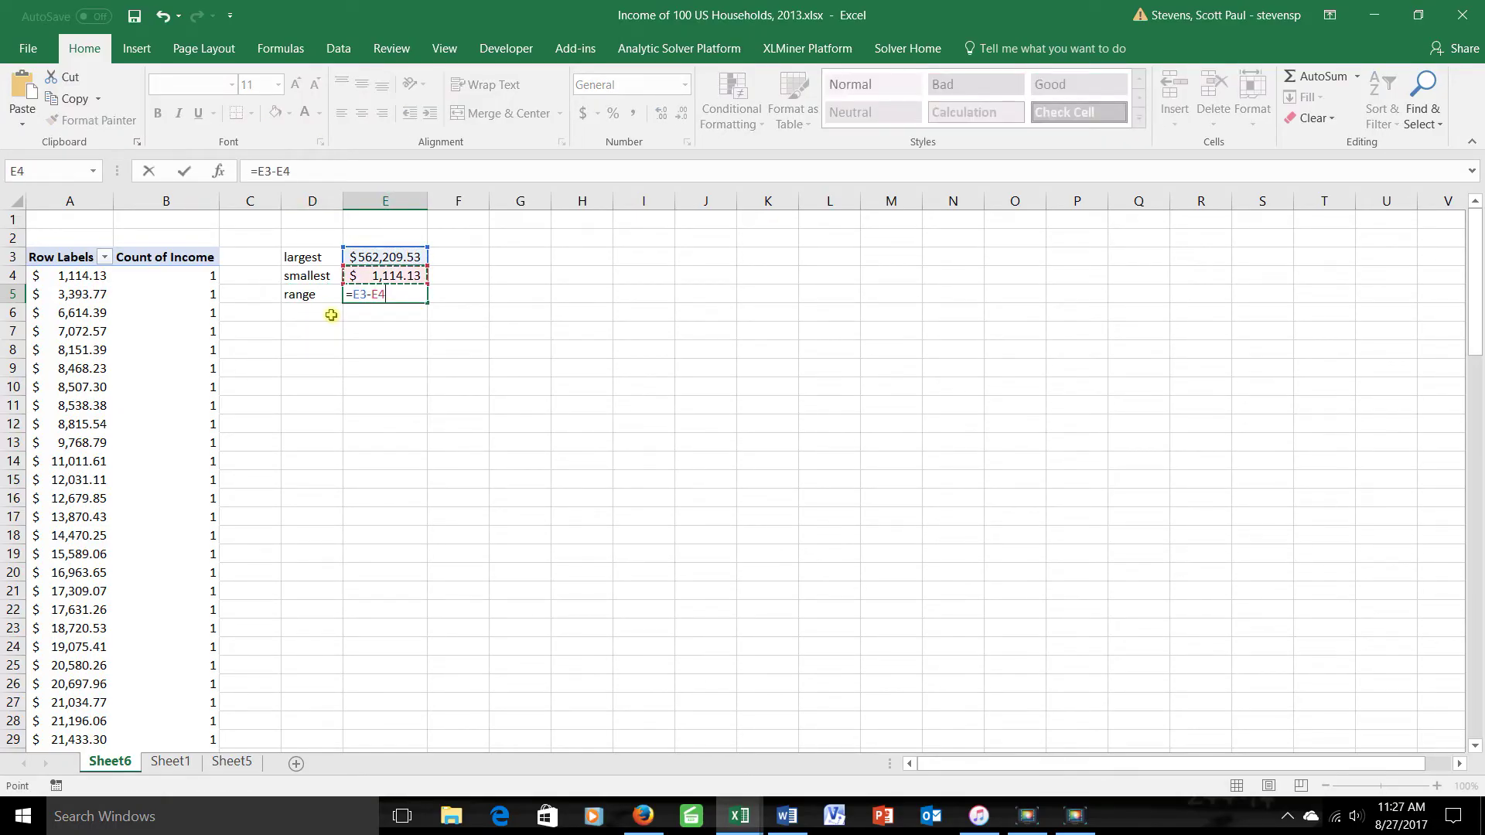
pyautogui.press('Return')
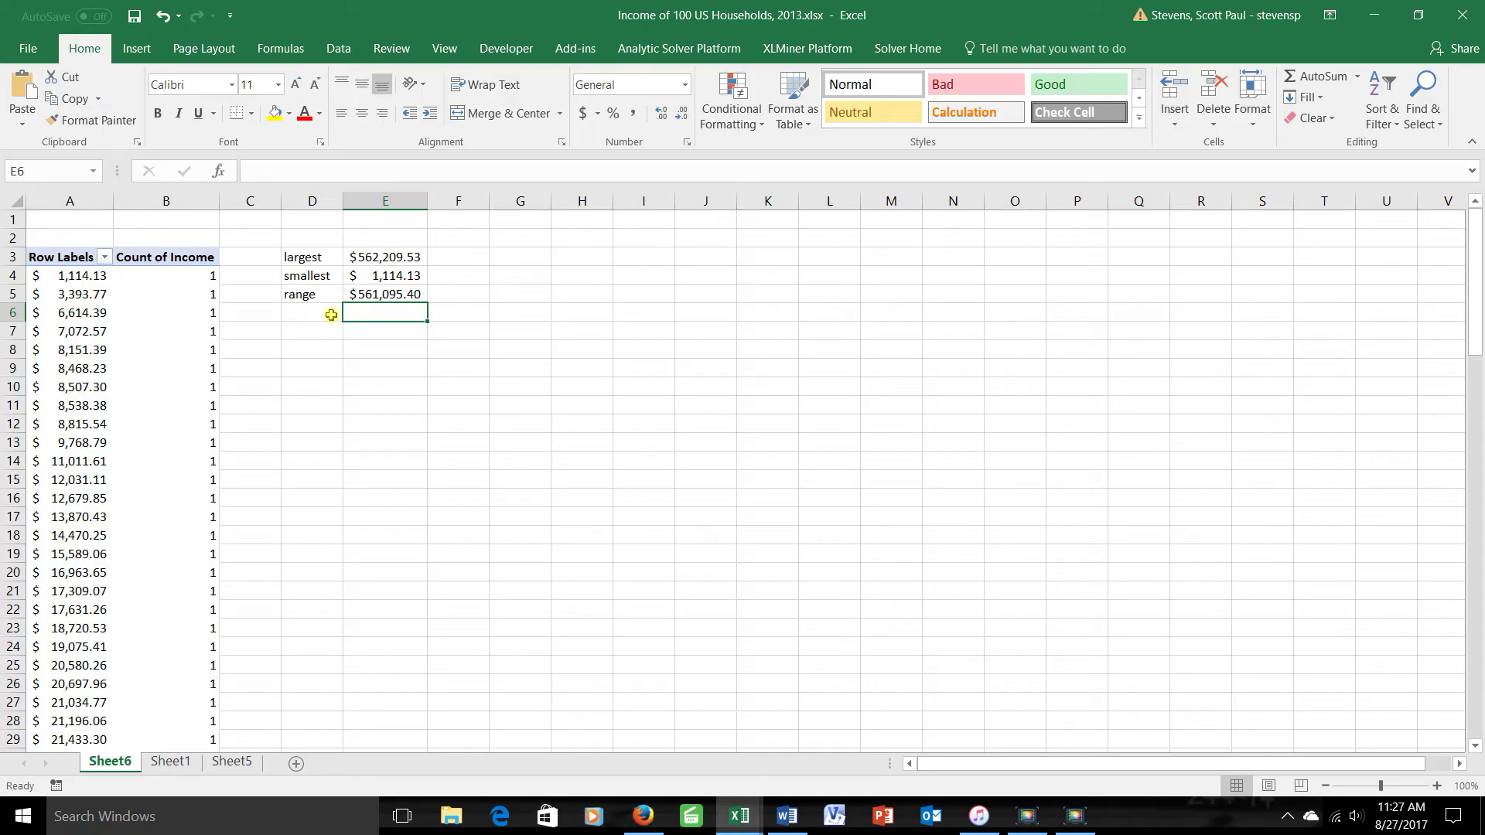
# Label D7 'categories', entering 2 in F7 and exponent 1 above it in F6.
pyautogui.press('Down')
pyautogui.press('Left')
pyautogui.write('ca')
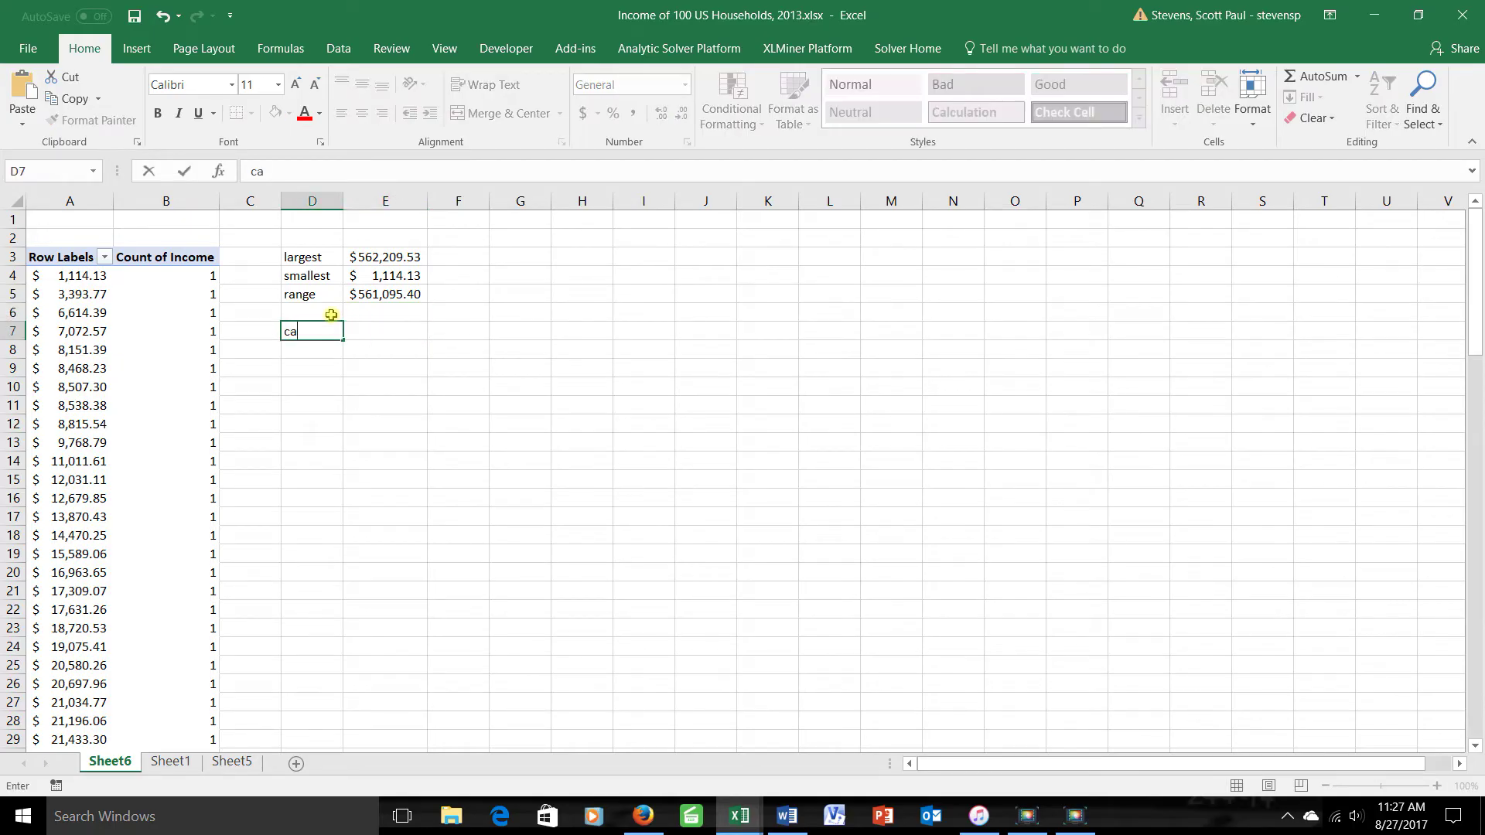
pyautogui.write('tegories')
pyautogui.press('Tab')
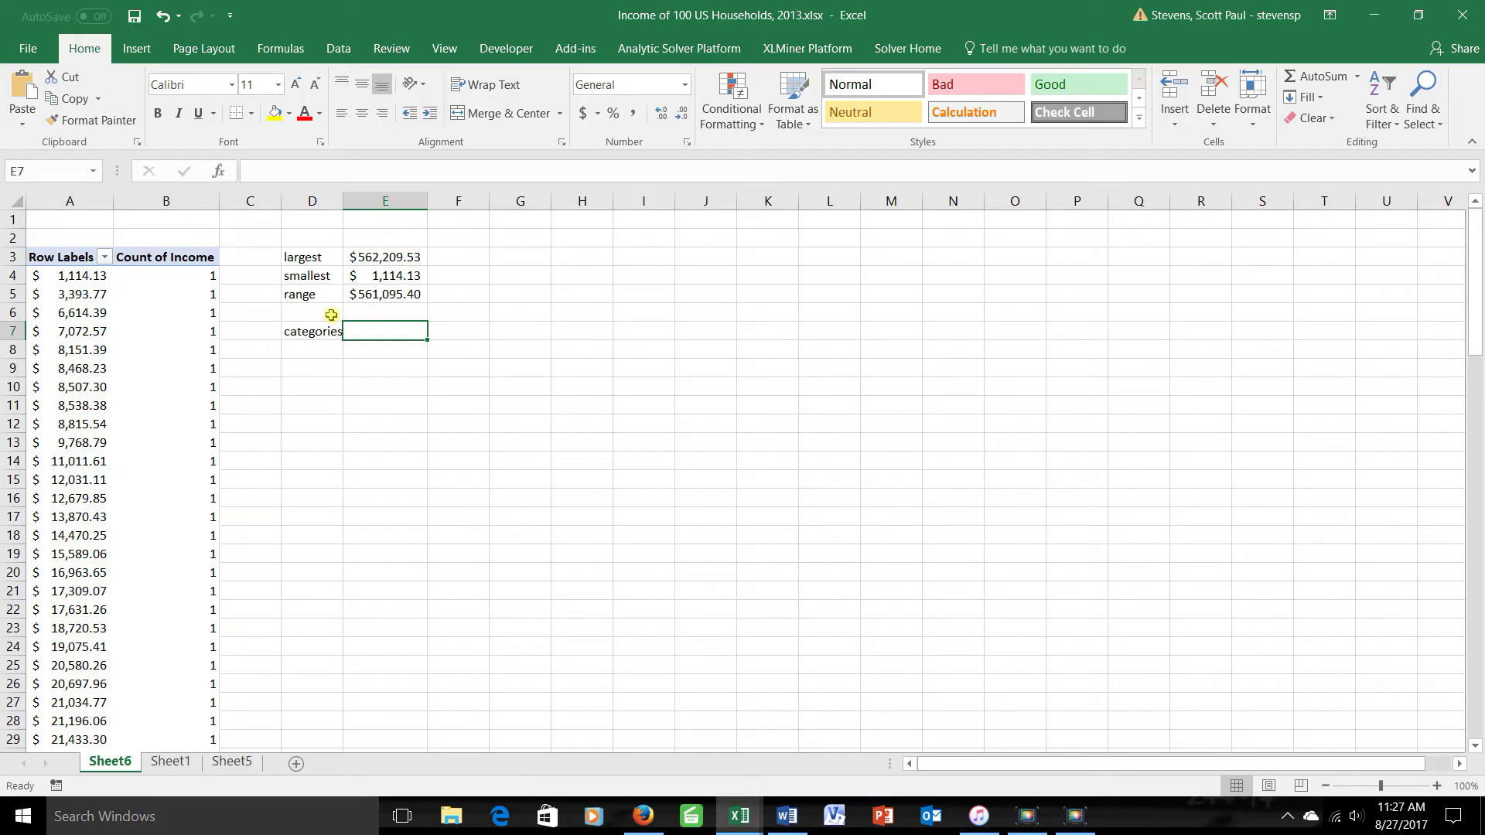
pyautogui.press('Right')
pyautogui.write('2')
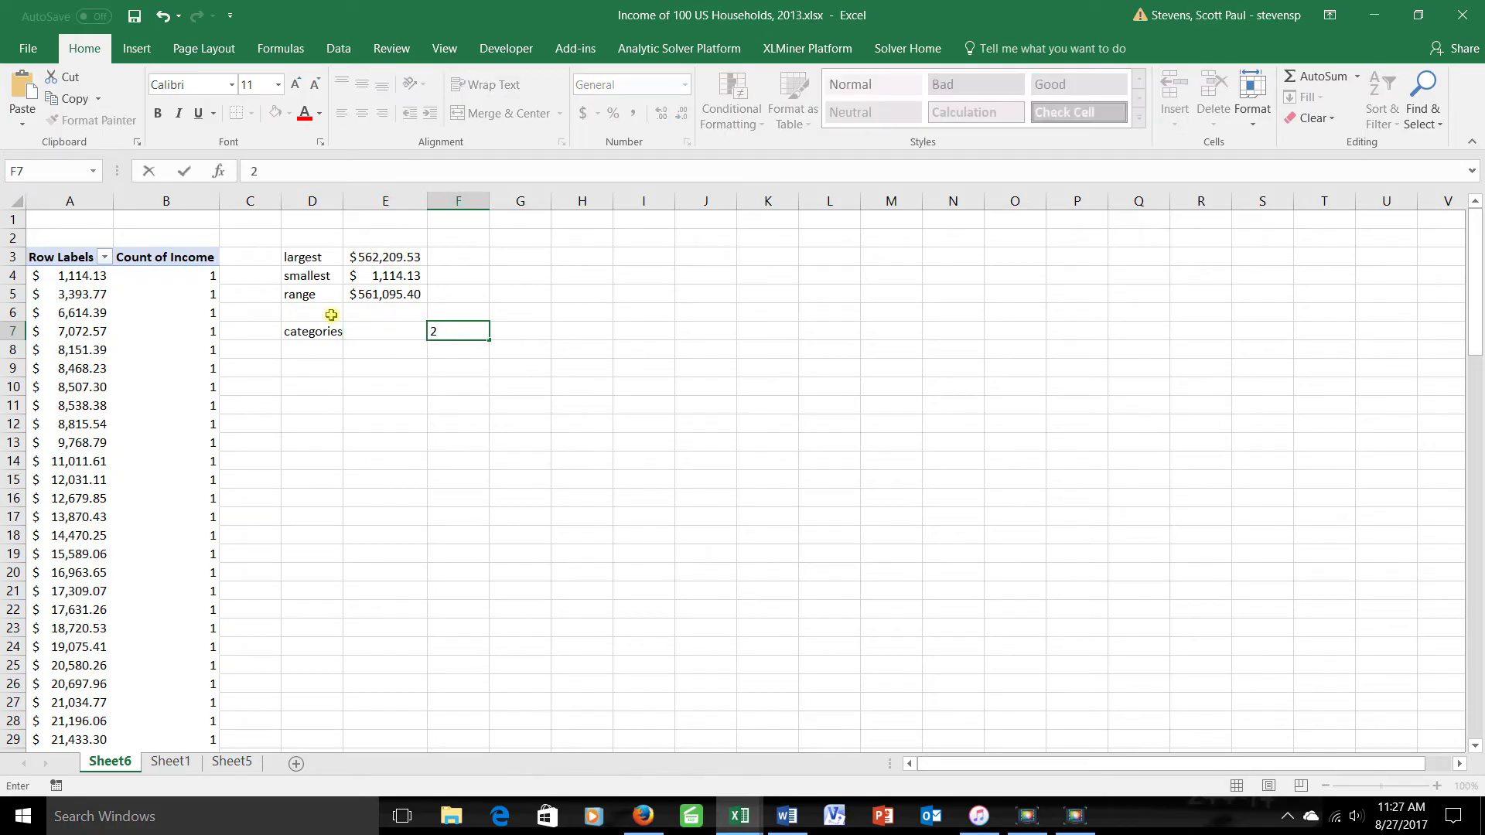
pyautogui.press('Right')
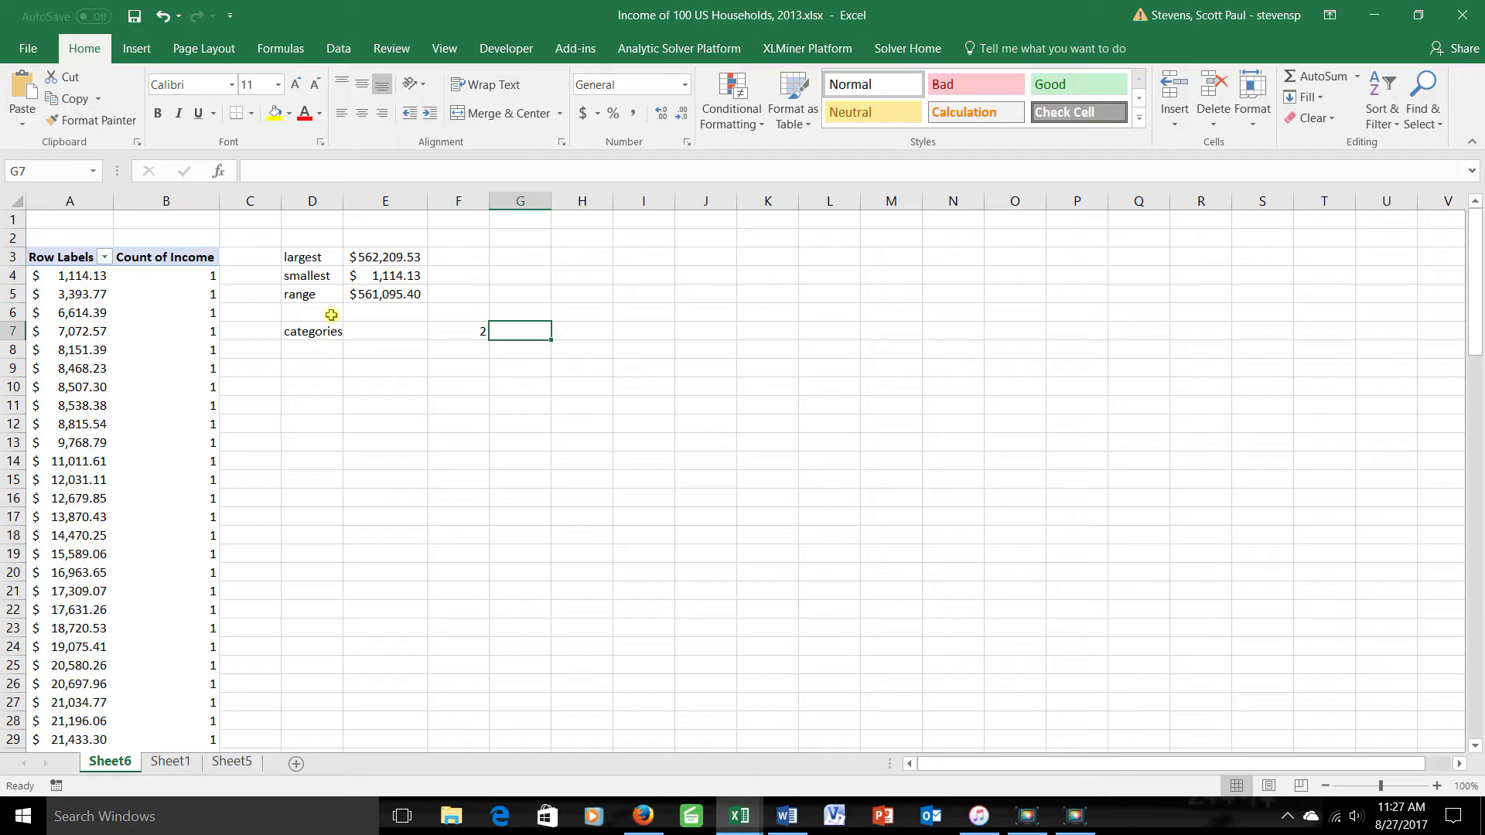
pyautogui.press('Up')
pyautogui.press('Left')
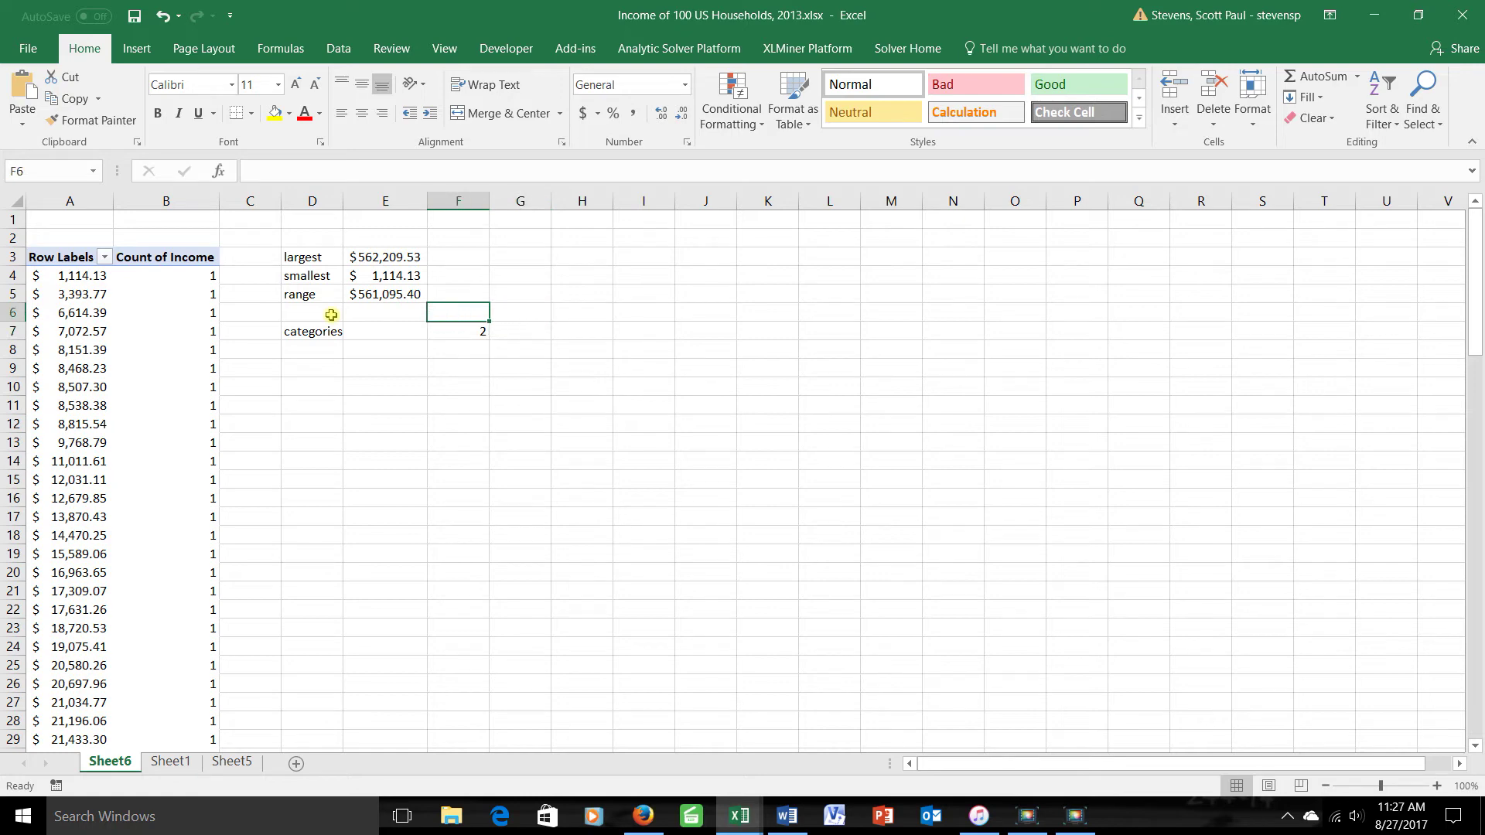
pyautogui.write('1')
pyautogui.press('Return')
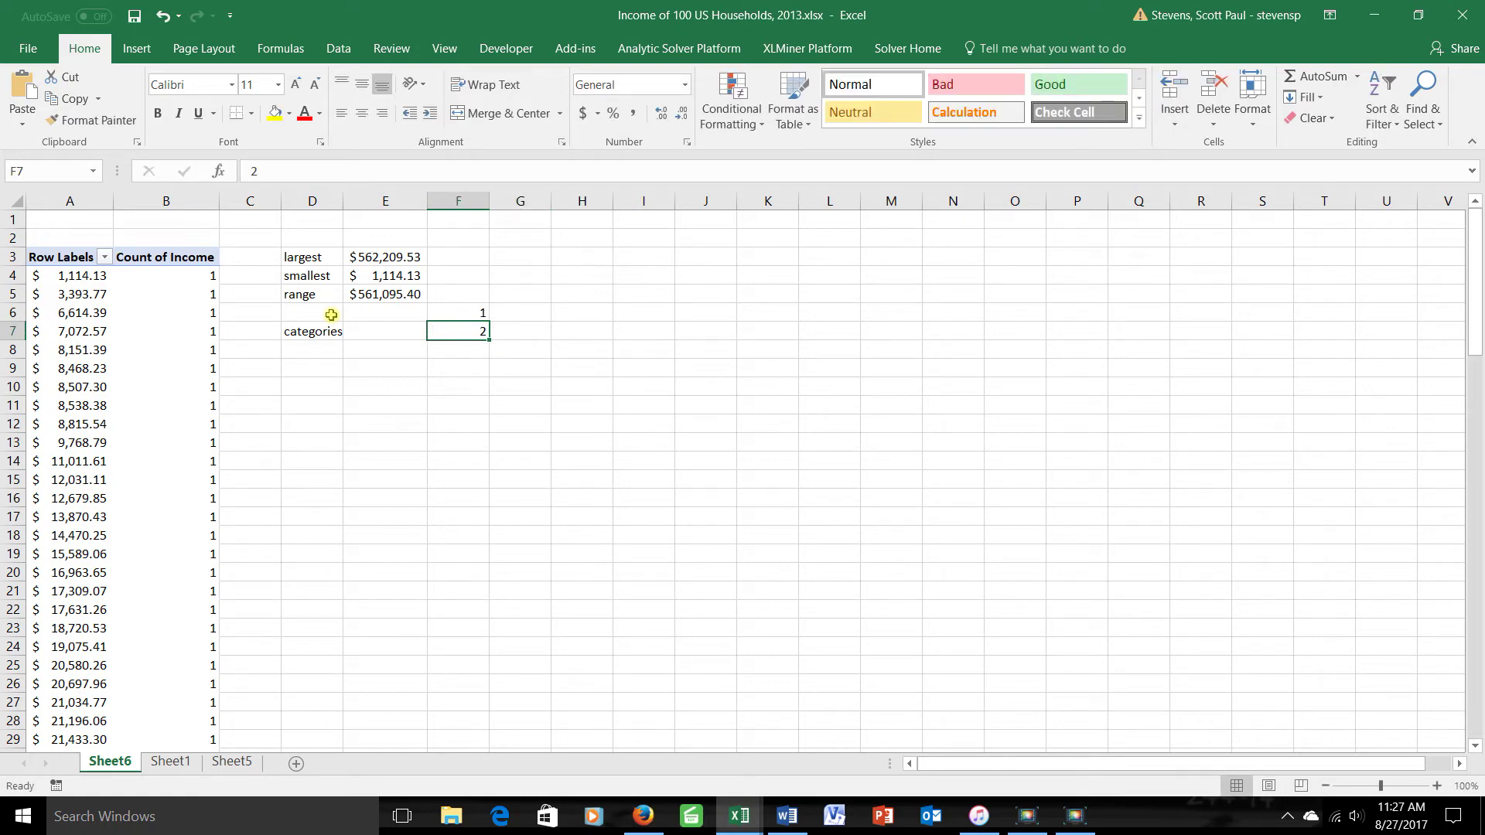
# Fill G7:L7 with the powers of two 4, 8, 16, 32, 64, 128.
pyautogui.press('Right')
pyautogui.write('4')
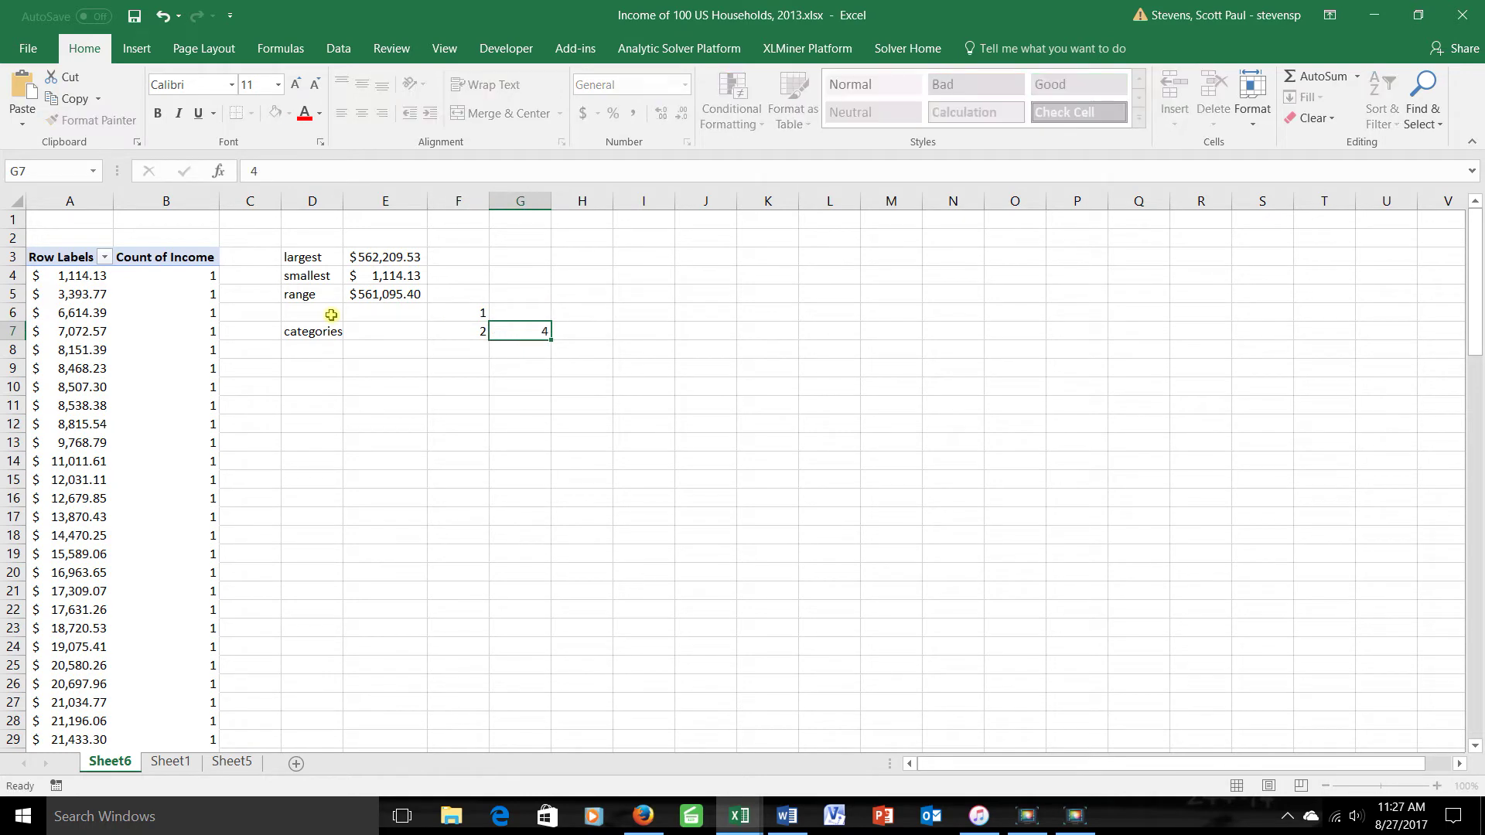
pyautogui.press('Right')
pyautogui.write('8')
pyautogui.press('Right')
pyautogui.write('16')
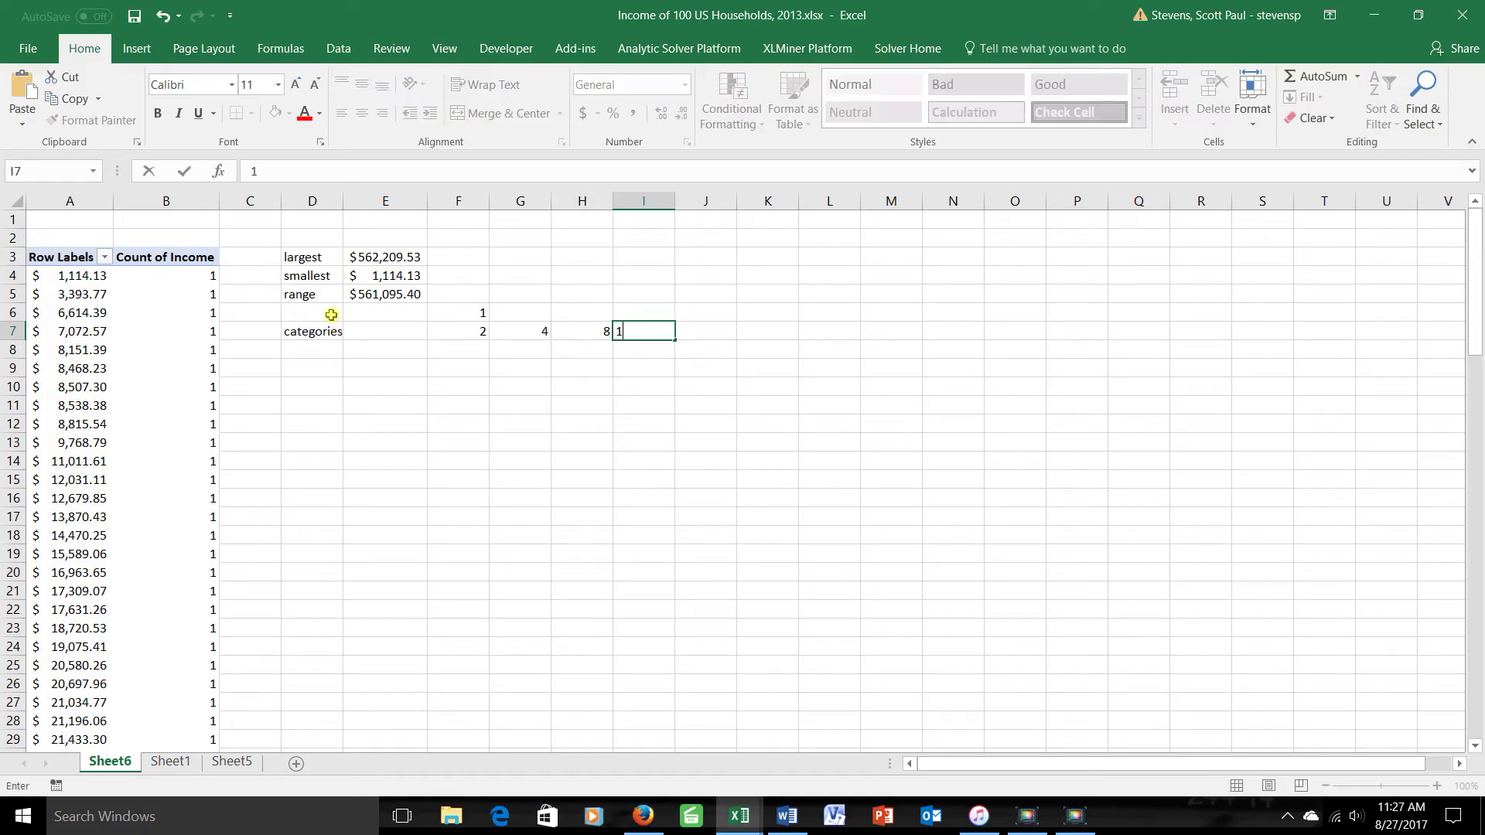
pyautogui.press('Right')
pyautogui.write('32')
pyautogui.press('Right')
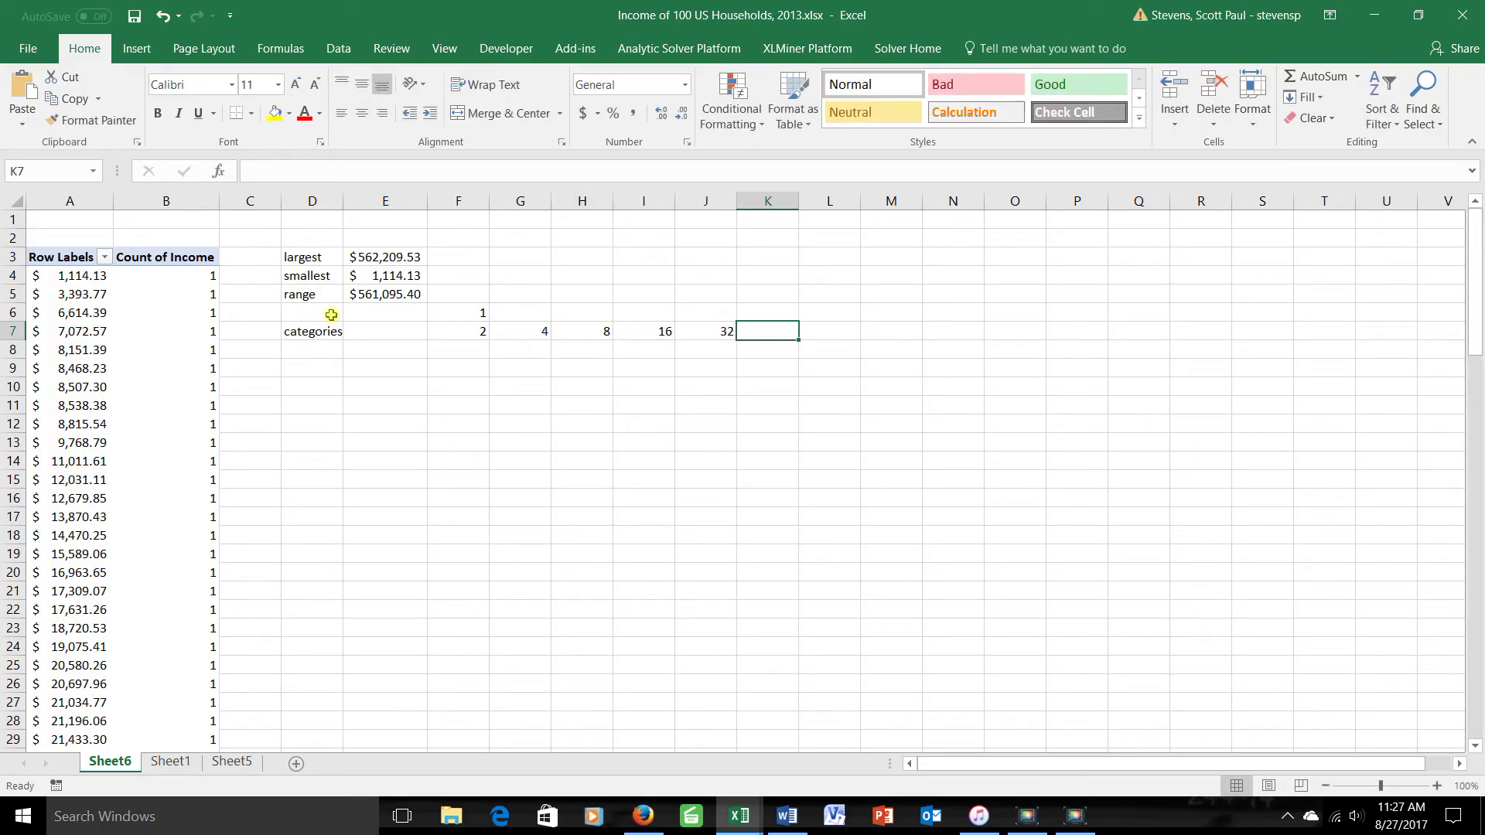
pyautogui.write('64')
pyautogui.press('Right')
pyautogui.write('128')
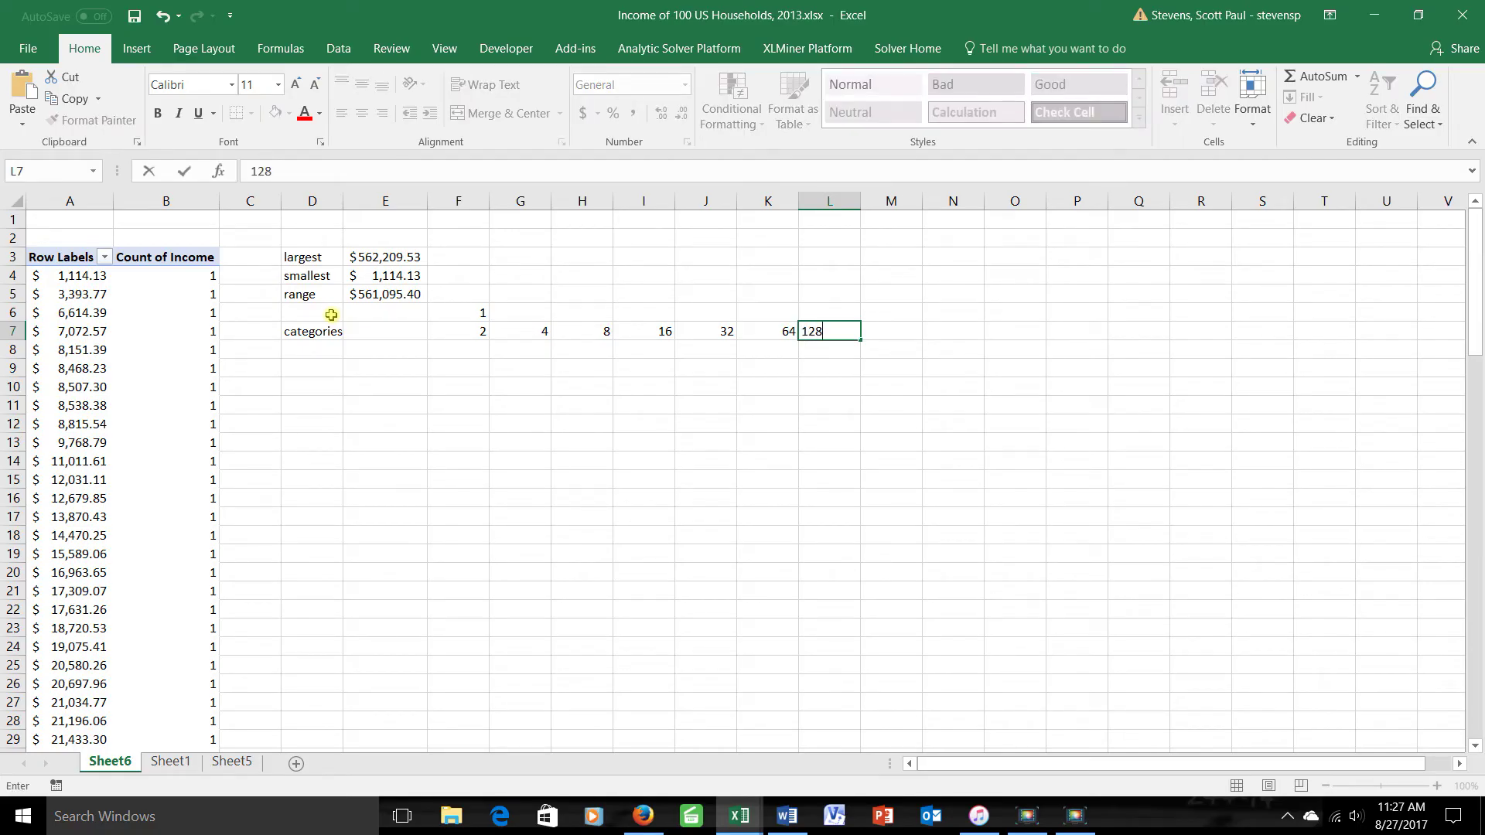
pyautogui.press('Up')
# Fill G6:L6 with exponents 2 through 7 and select F6:L7.
pyautogui.press('Left')
pyautogui.press('Left')
pyautogui.press('Left')
pyautogui.press('Left')
pyautogui.press('Left')
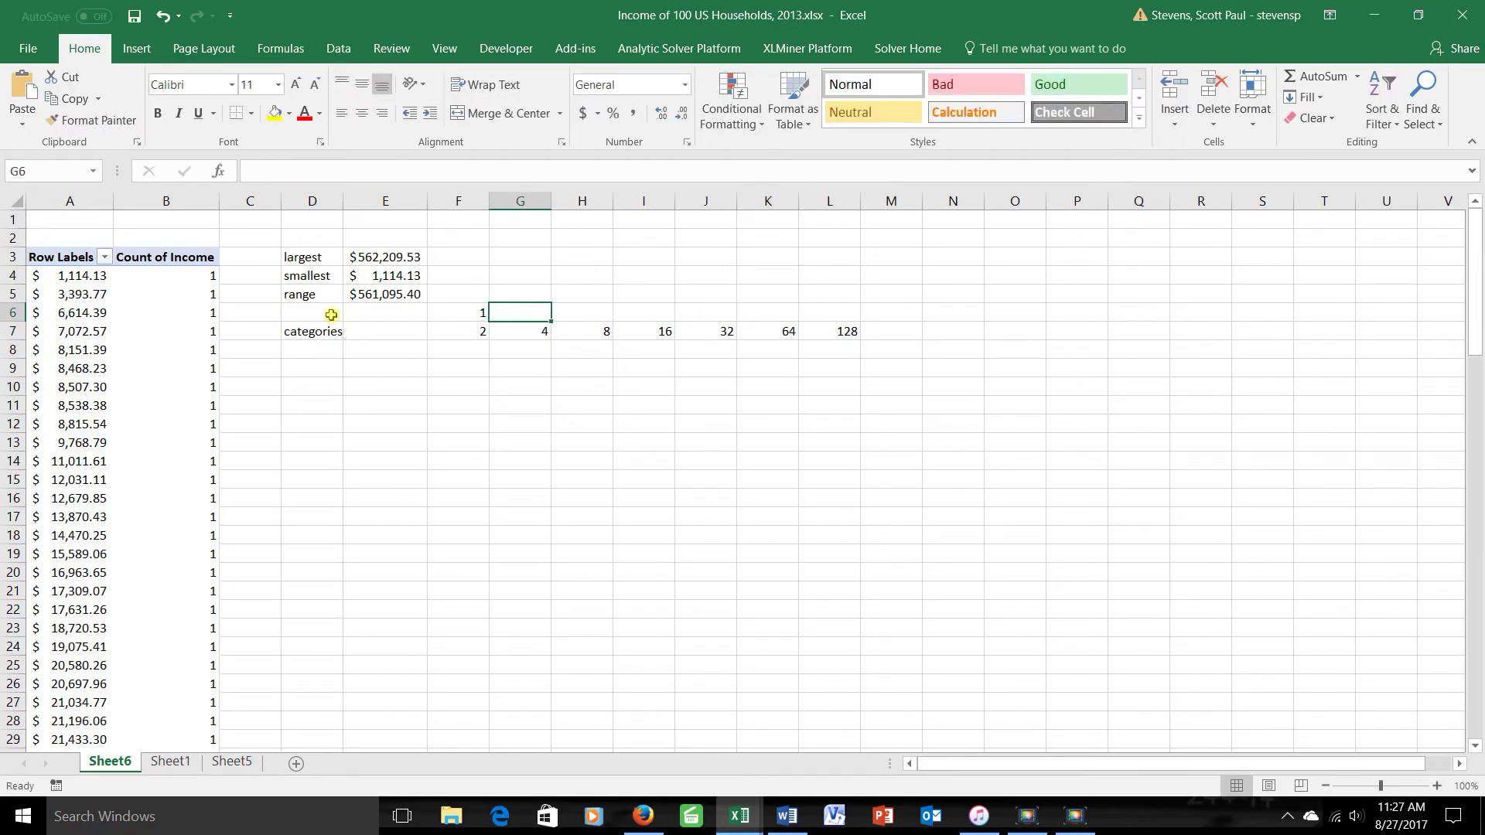
pyautogui.write('2')
pyautogui.press('Right')
pyautogui.write('3')
pyautogui.press('Right')
pyautogui.write('4')
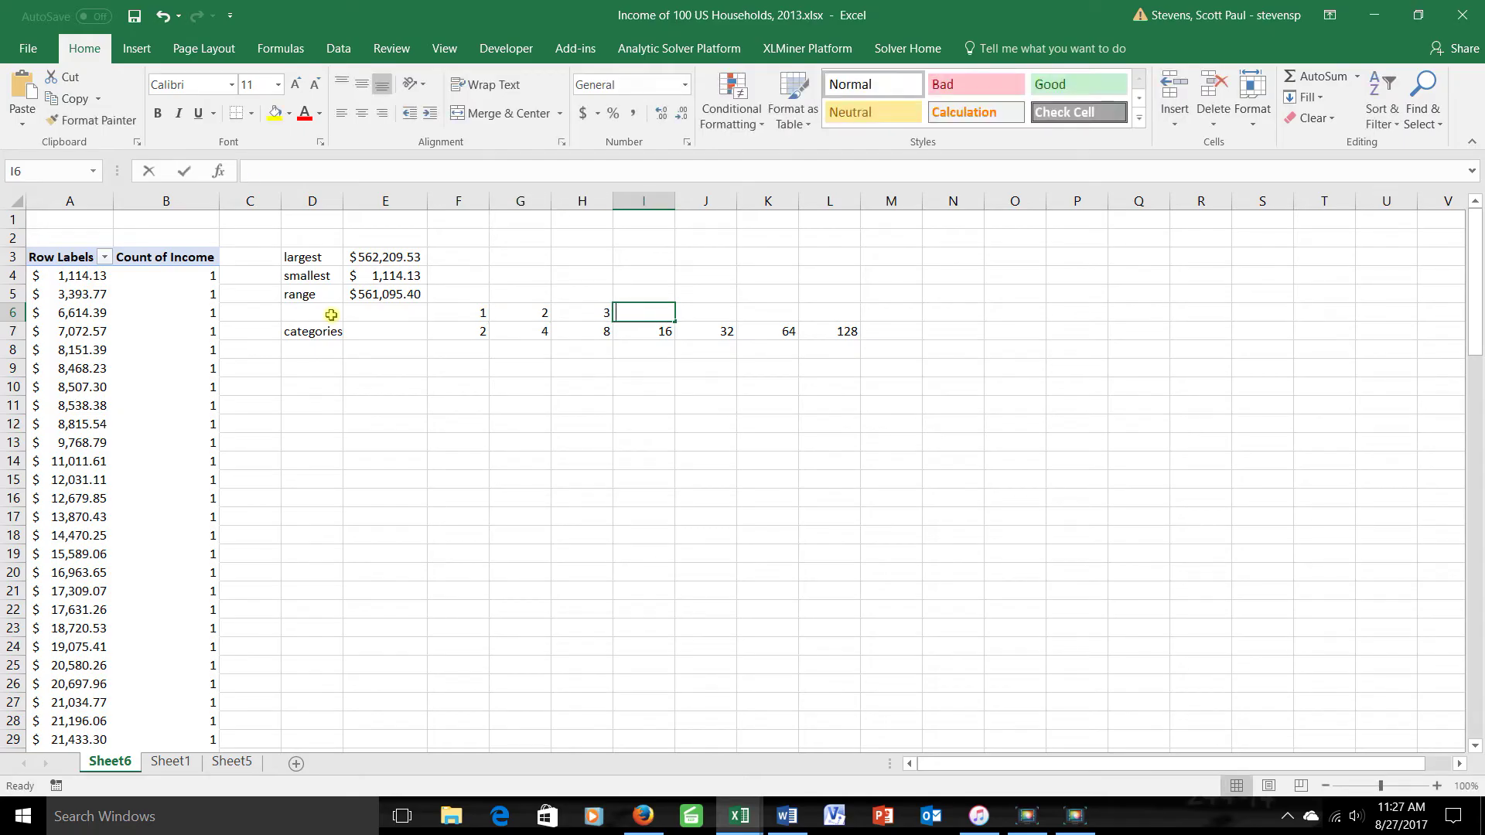
pyautogui.press('Right')
pyautogui.write('5')
pyautogui.press('Right')
pyautogui.write('6')
pyautogui.press('Right')
pyautogui.write('7')
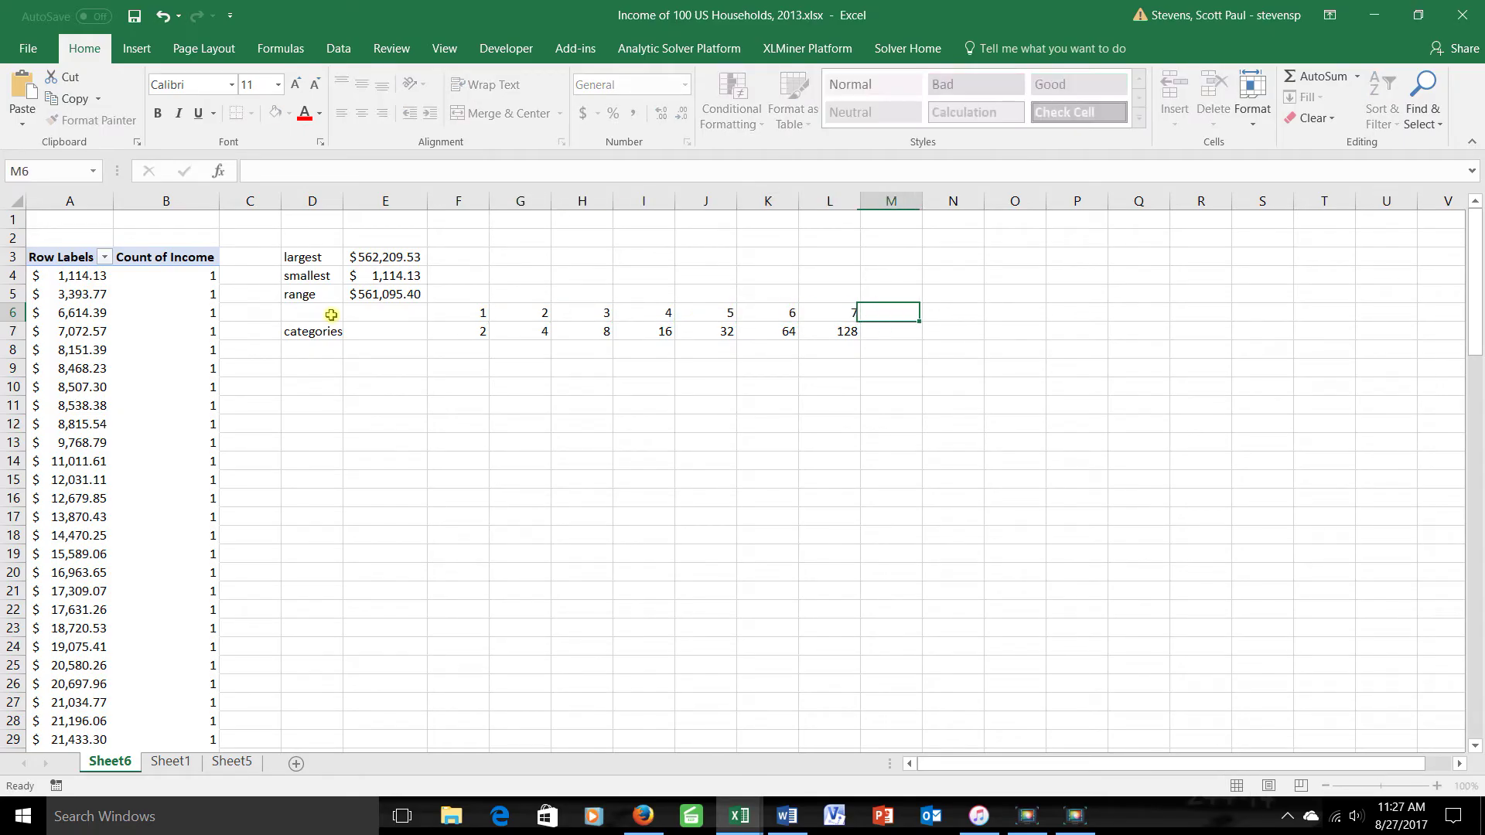
pyautogui.press('Right')
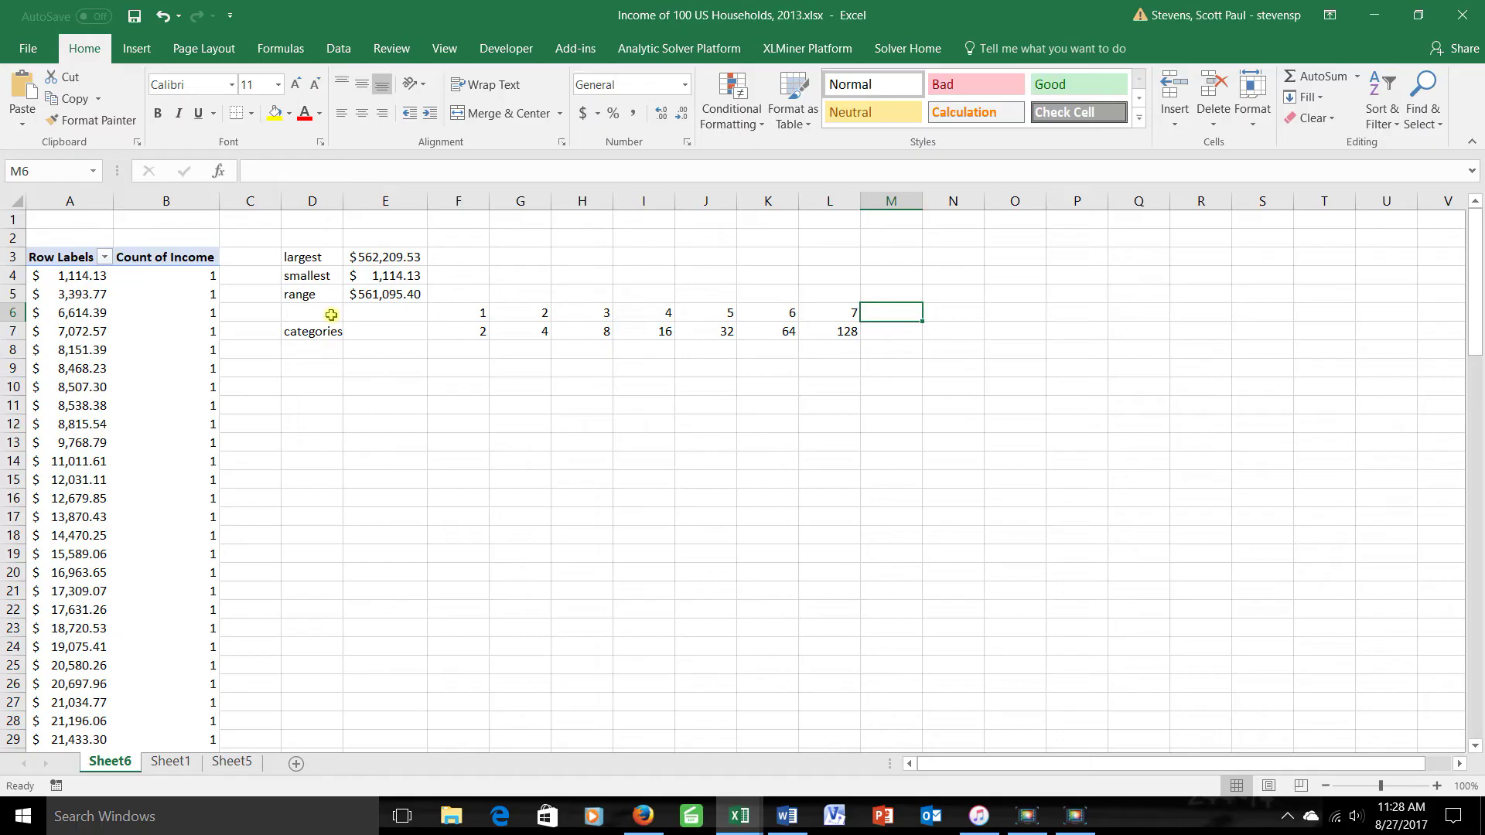
pyautogui.moveTo(464, 312); pyautogui.dragTo(830, 334)
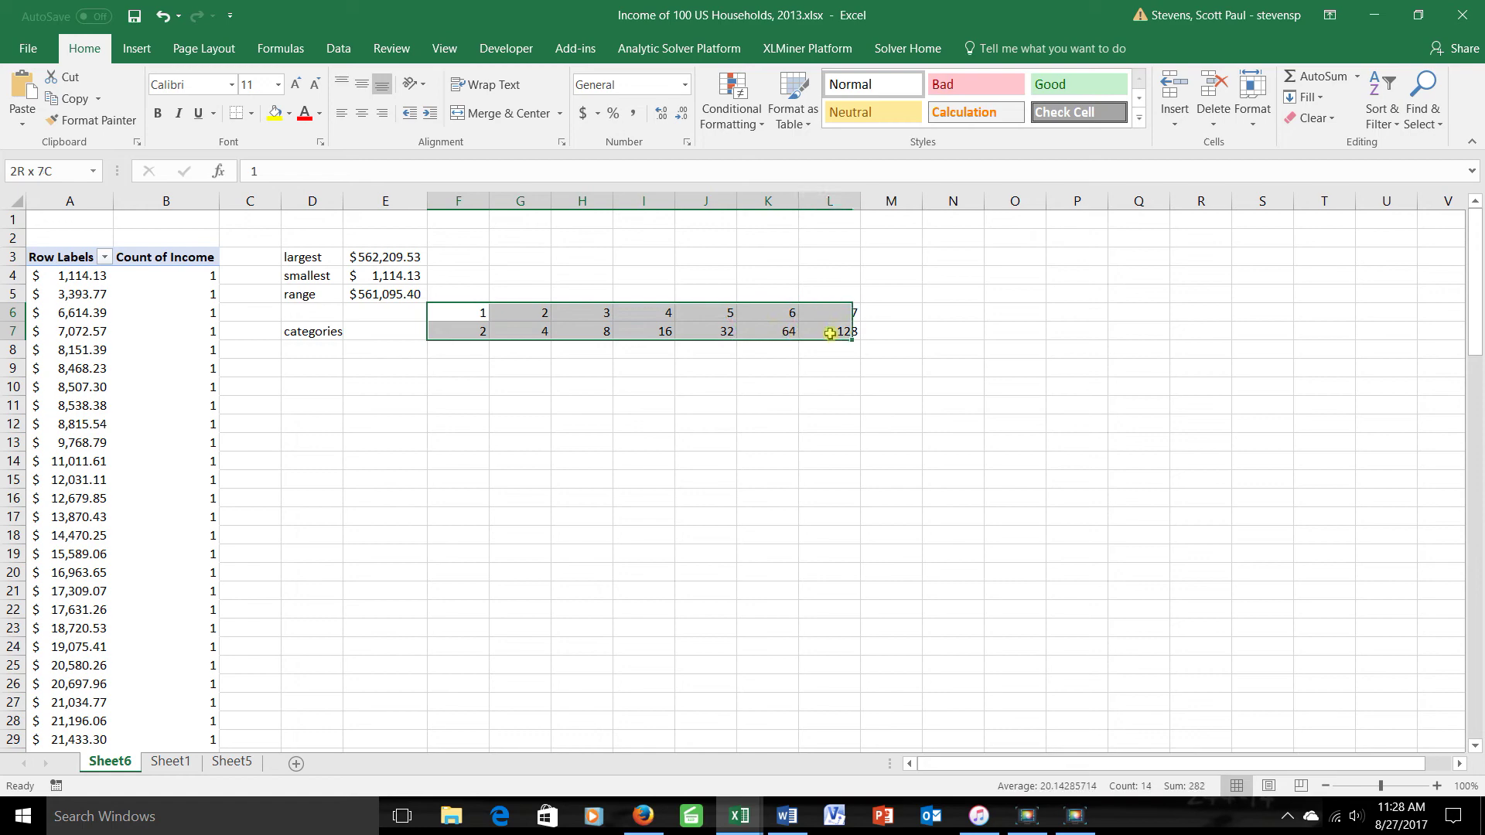
# Clear F6:L7 and enter 'about' in E7 with a category count of 7 in F7.
pyautogui.press('Delete')
pyautogui.click(384, 330)
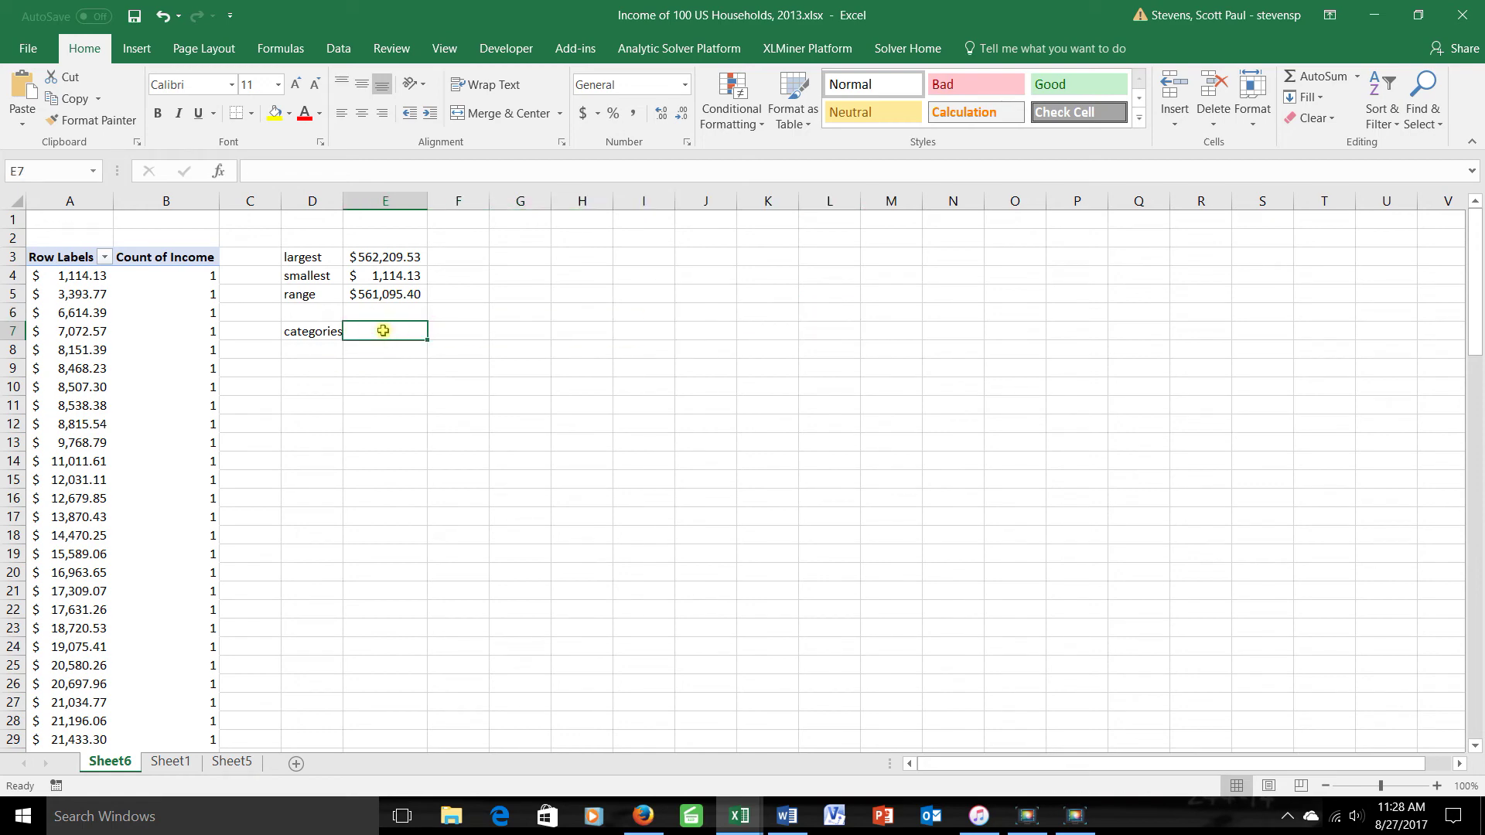
pyautogui.write('about')
pyautogui.press('Tab')
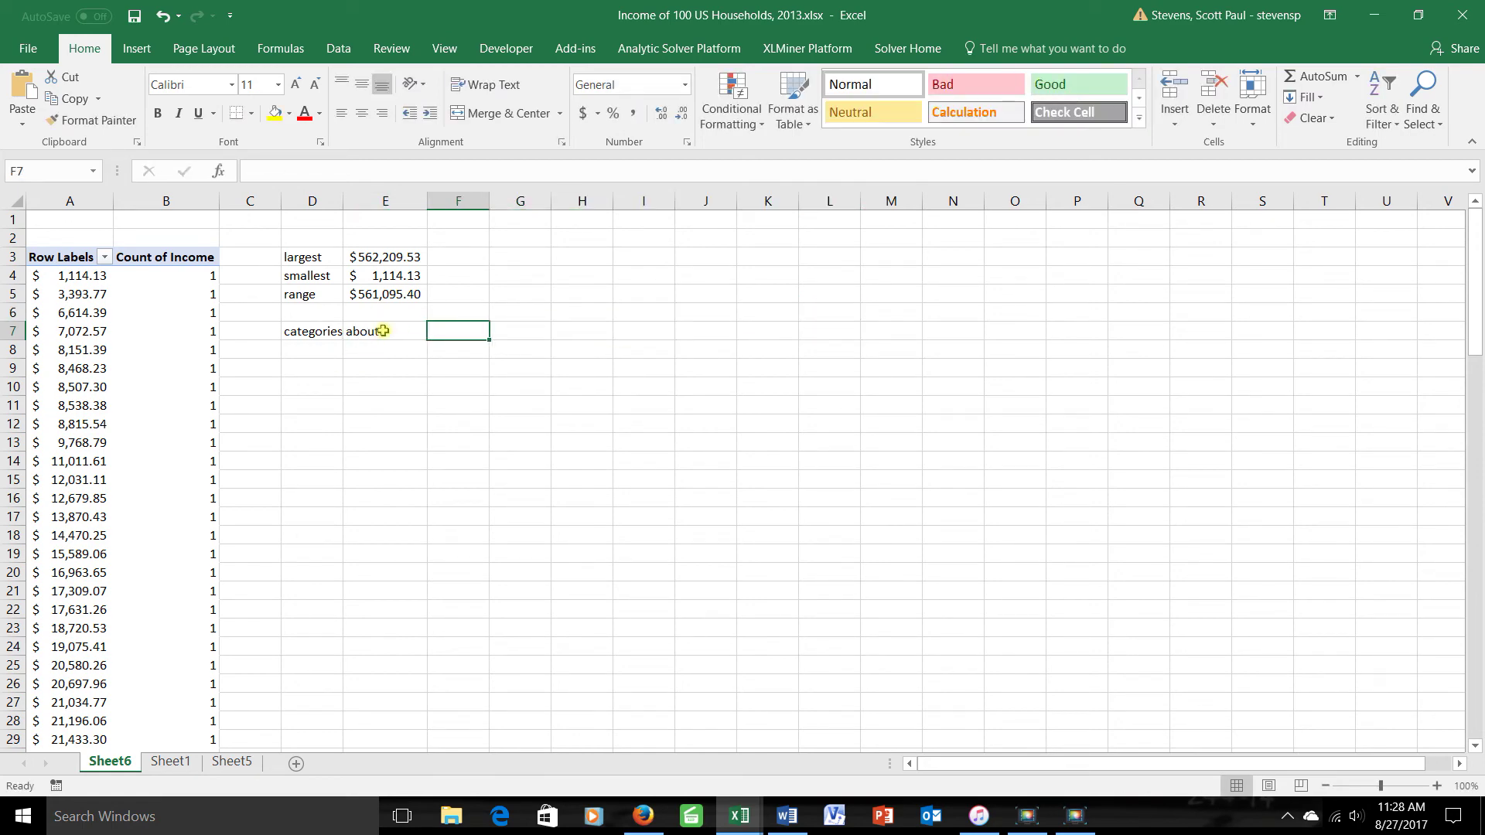
pyautogui.write('7')
pyautogui.press('Tab')
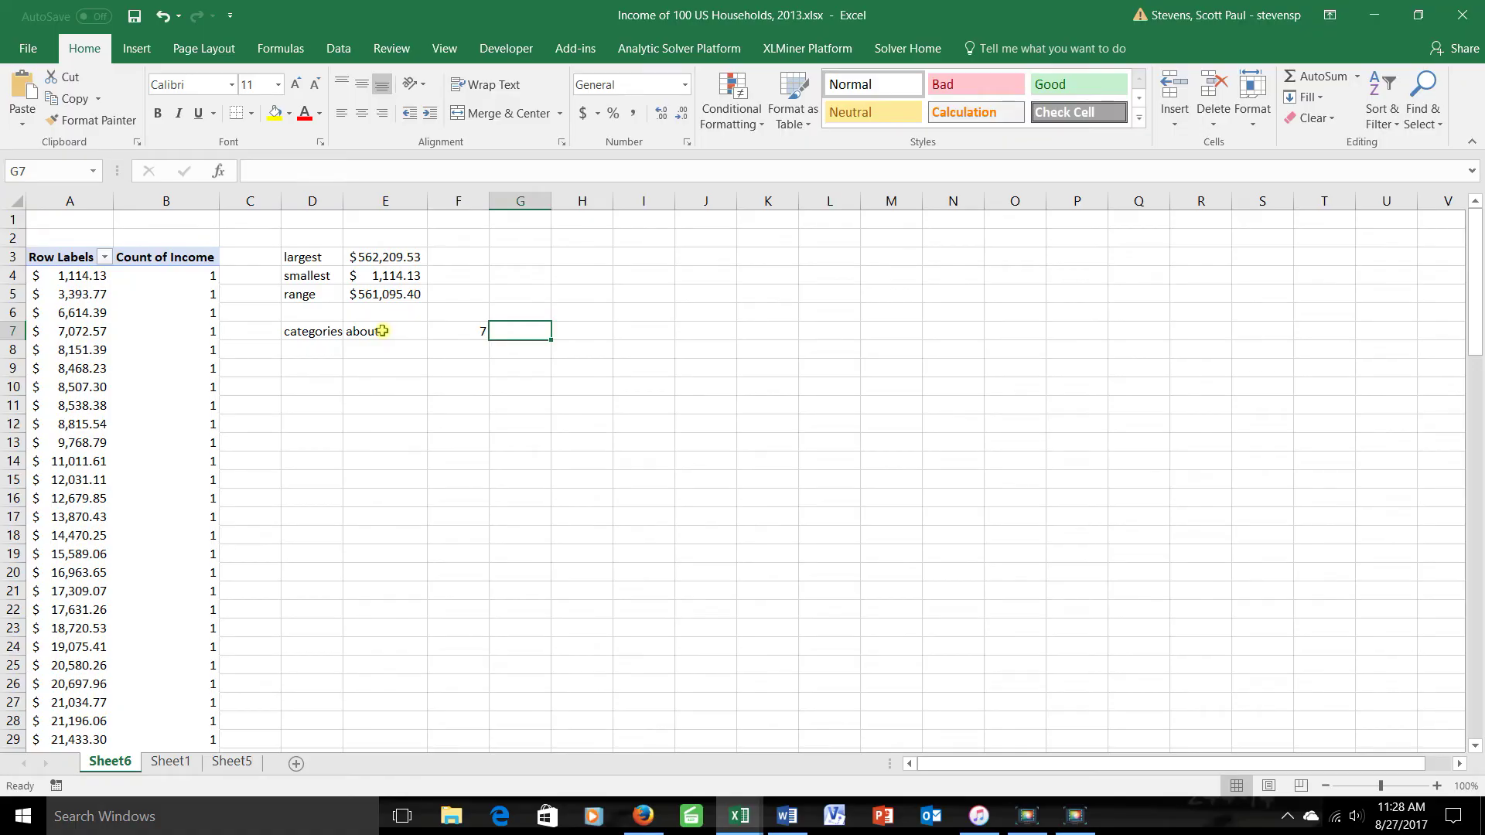
pyautogui.press('Down')
pyautogui.press('Up')
pyautogui.press('Left')
pyautogui.press('Left')
pyautogui.press('Up')
pyautogui.press('Up')
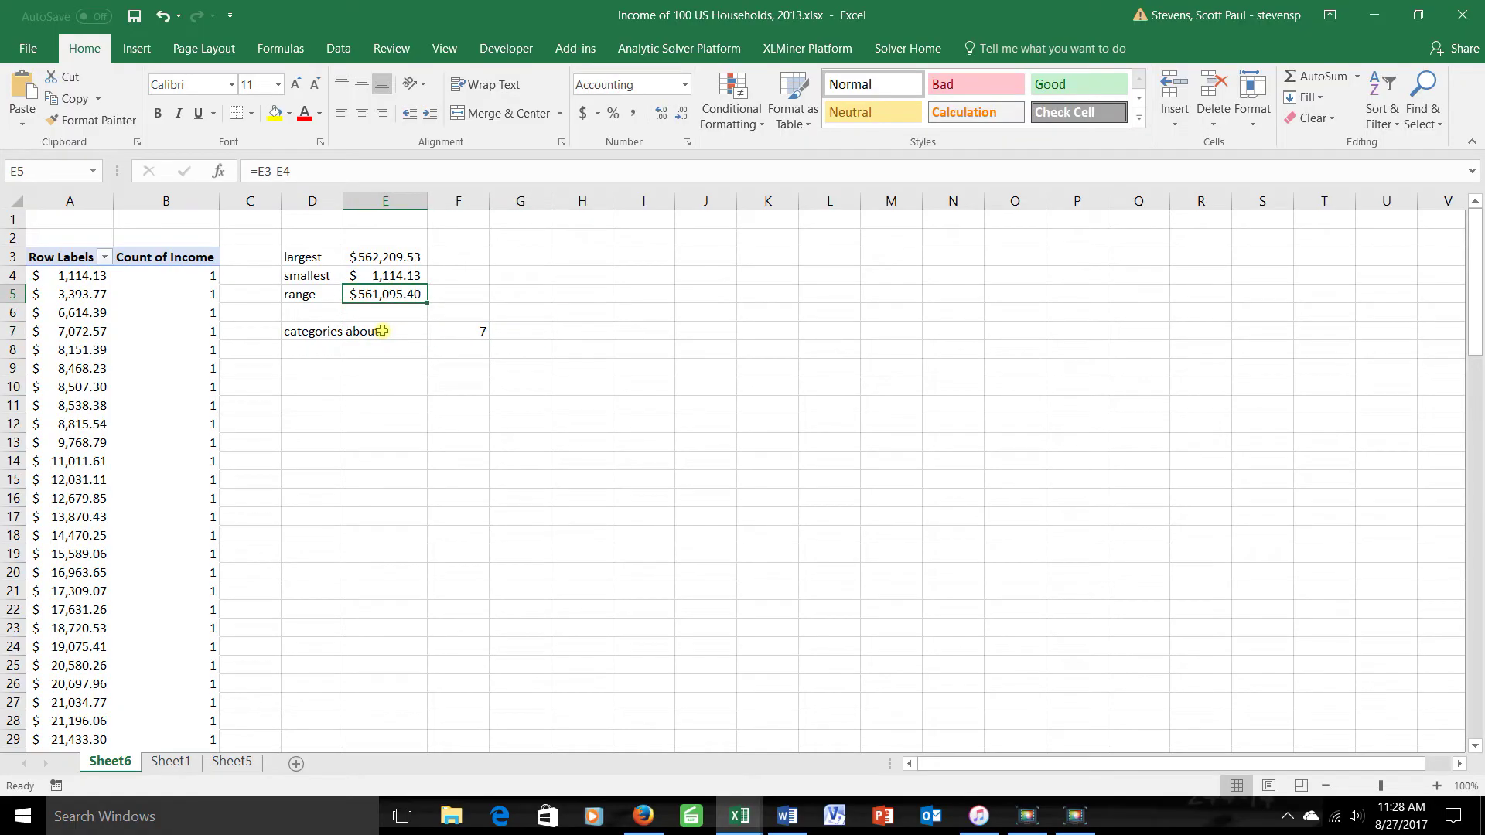
pyautogui.press('Down')
pyautogui.press('Down')
pyautogui.press('Down')
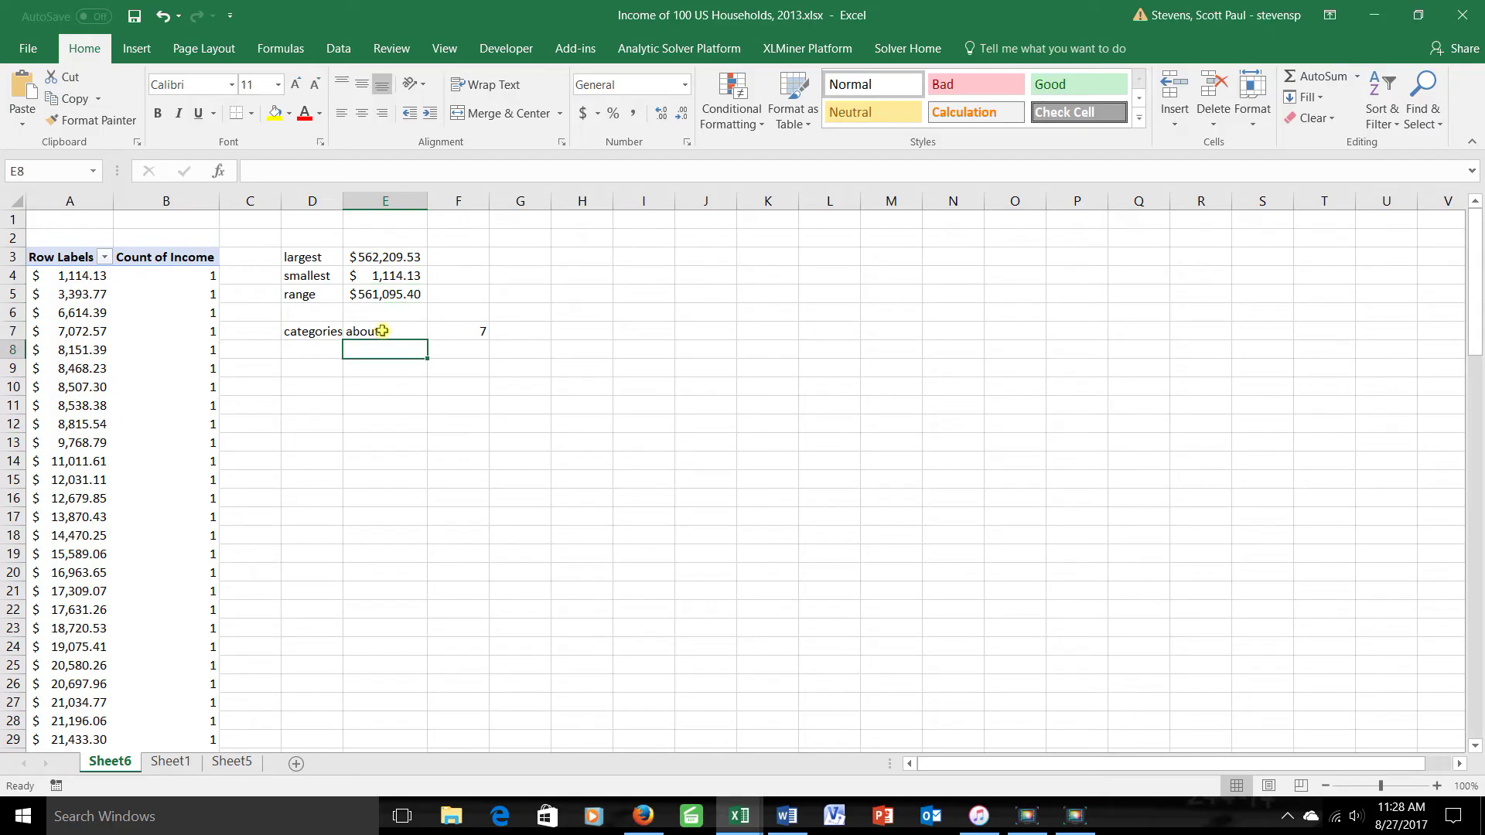
# Label E8 'min cat size' and compute =E5/F7 in F8, giving $80,156.49.
pyautogui.write('min cat si')
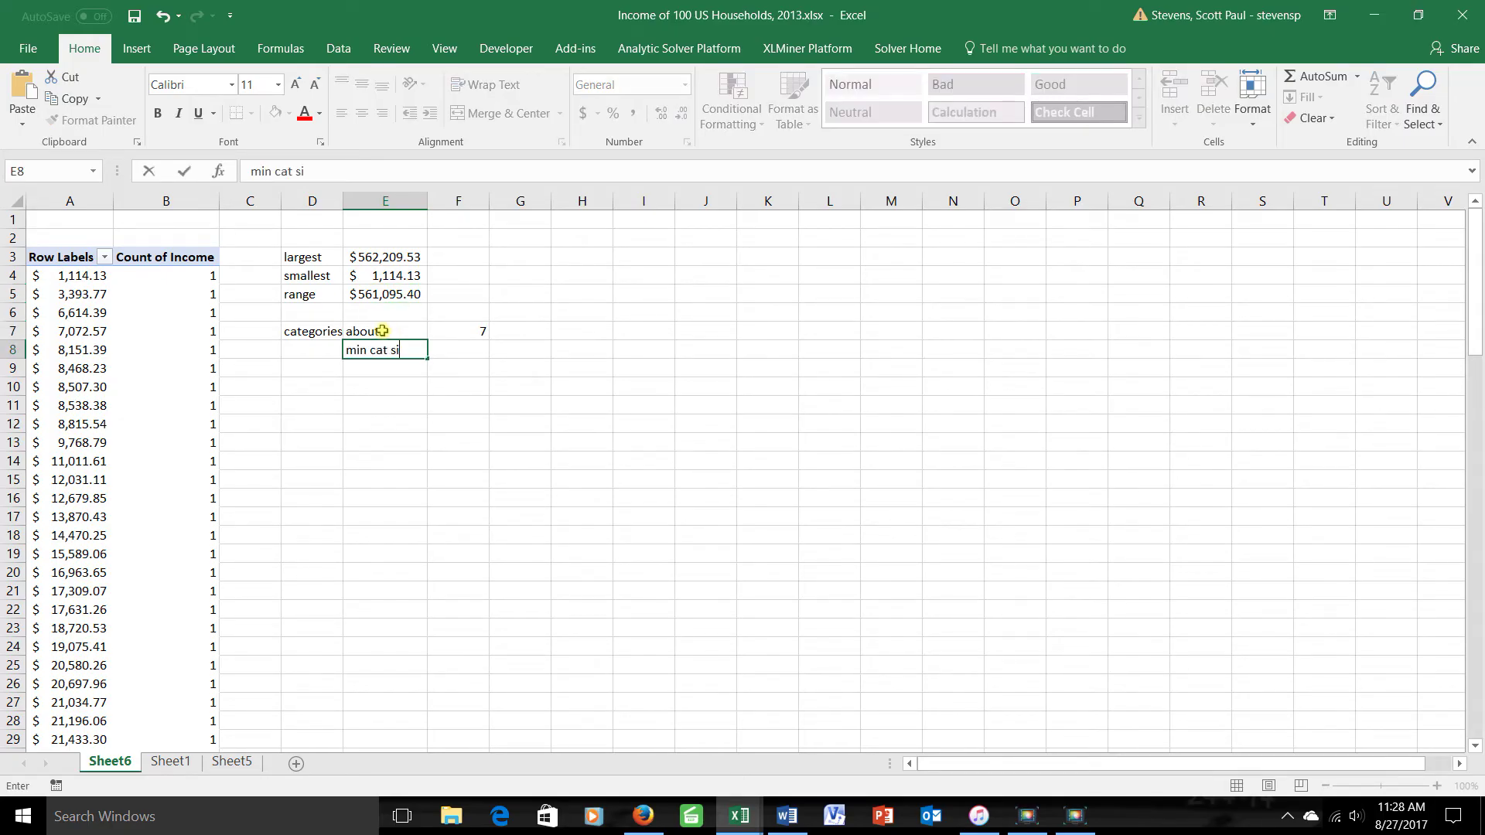
pyautogui.write('ze')
pyautogui.press('Tab')
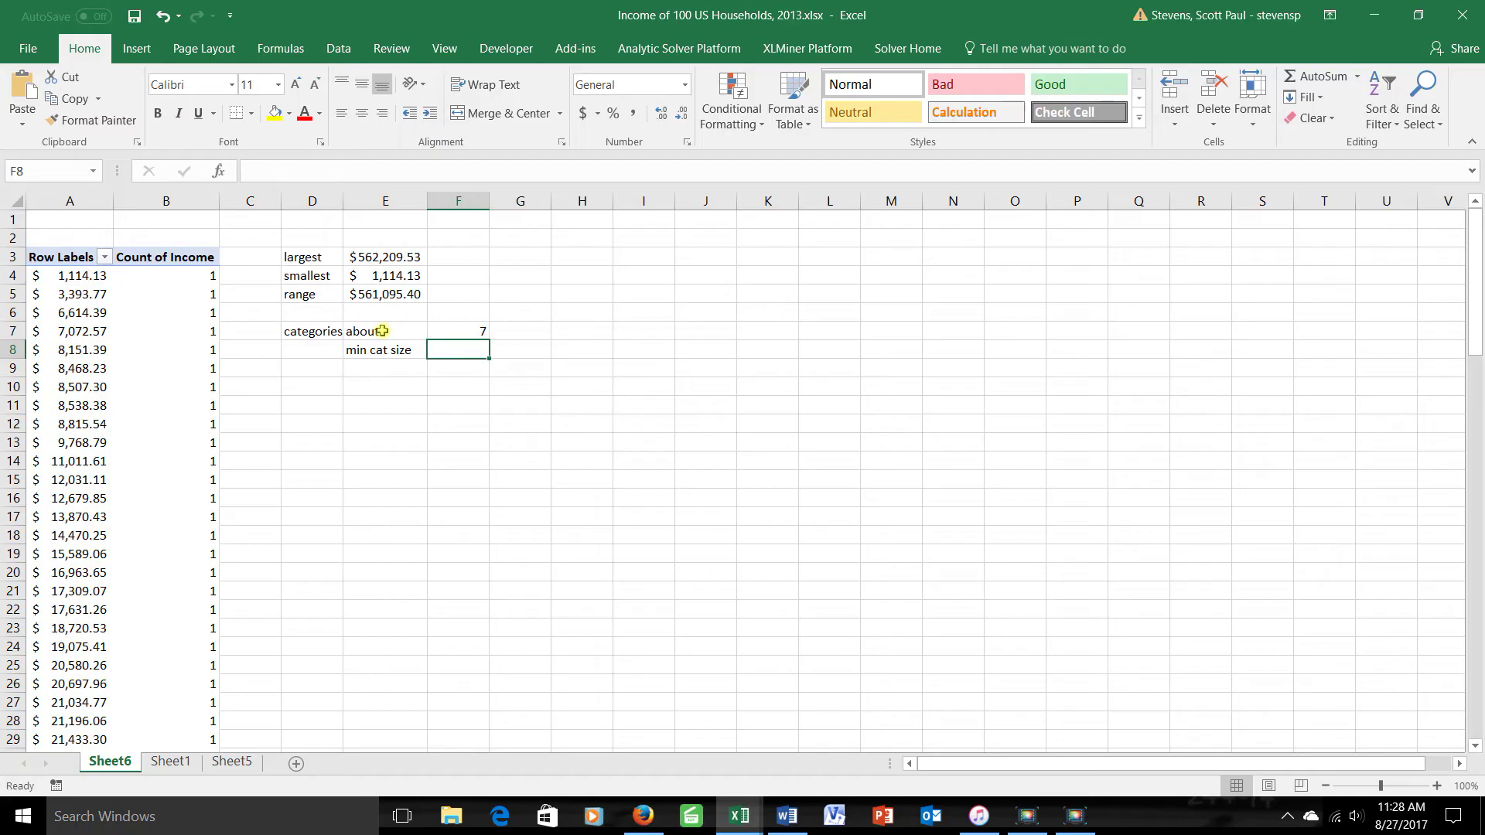
pyautogui.write('=')
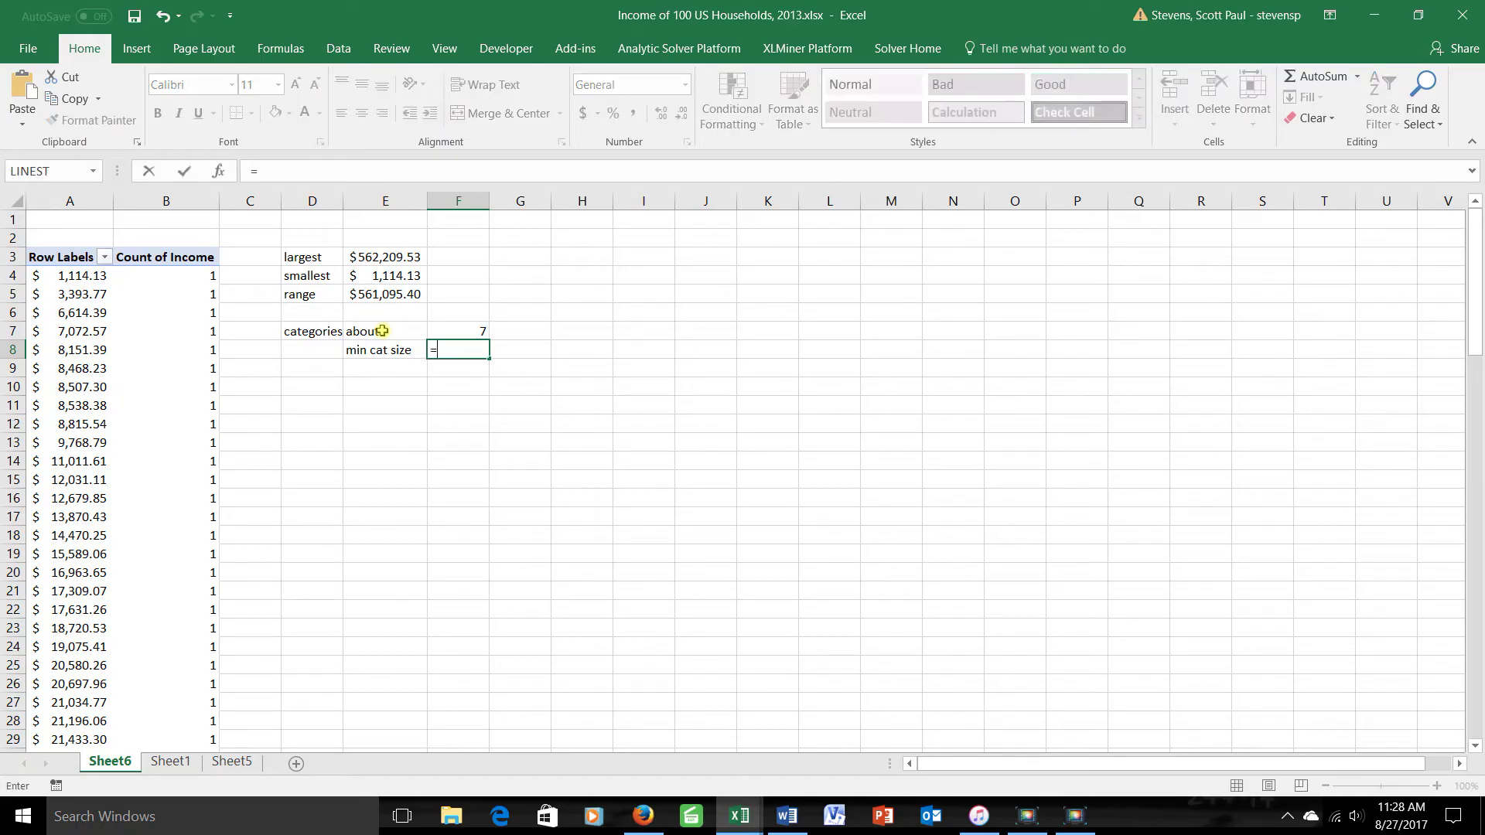
pyautogui.click(375, 293)
pyautogui.write('/')
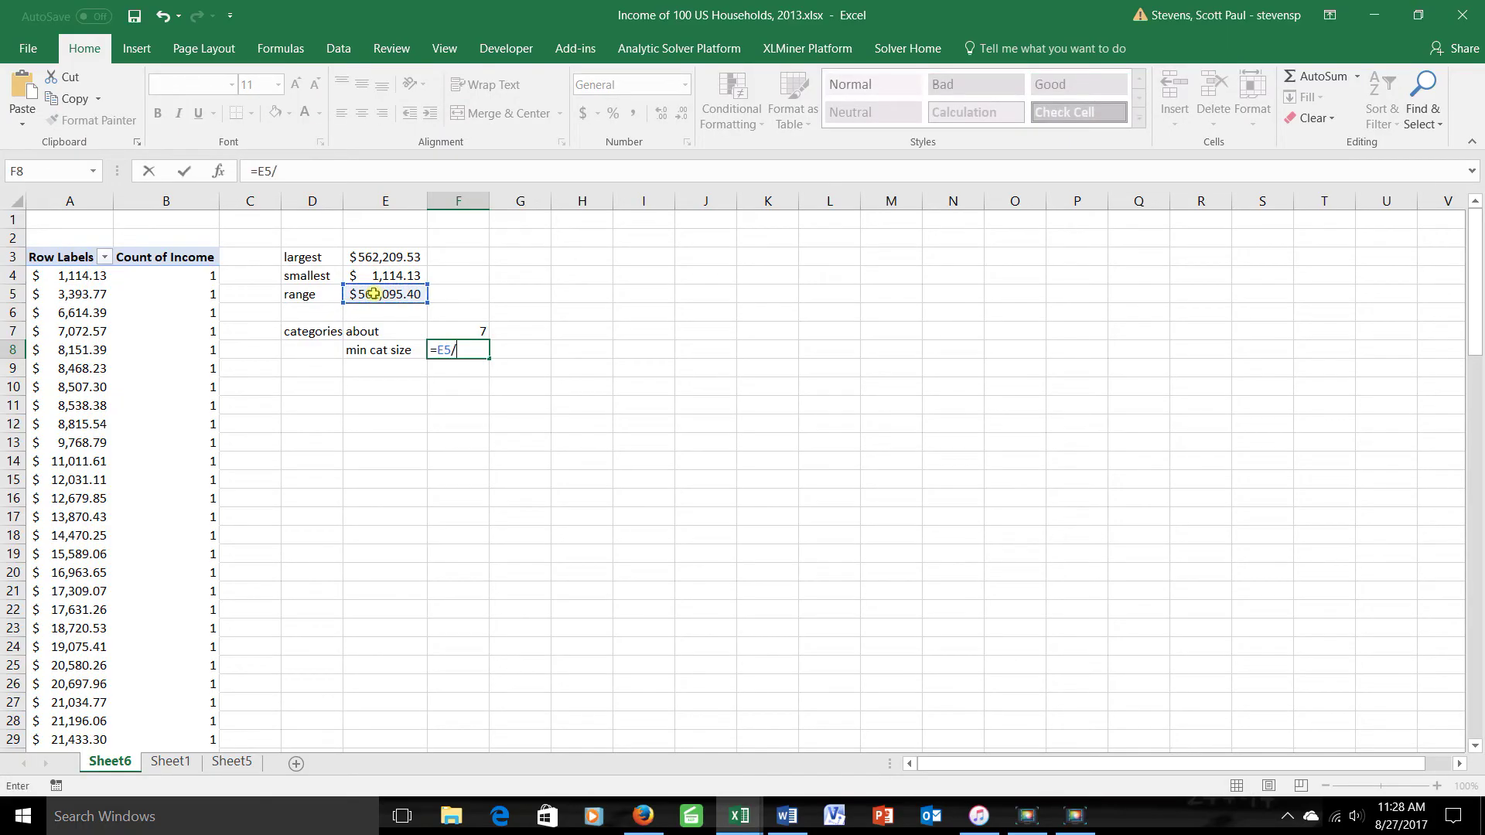
pyautogui.click(461, 330)
pyautogui.press('Return')
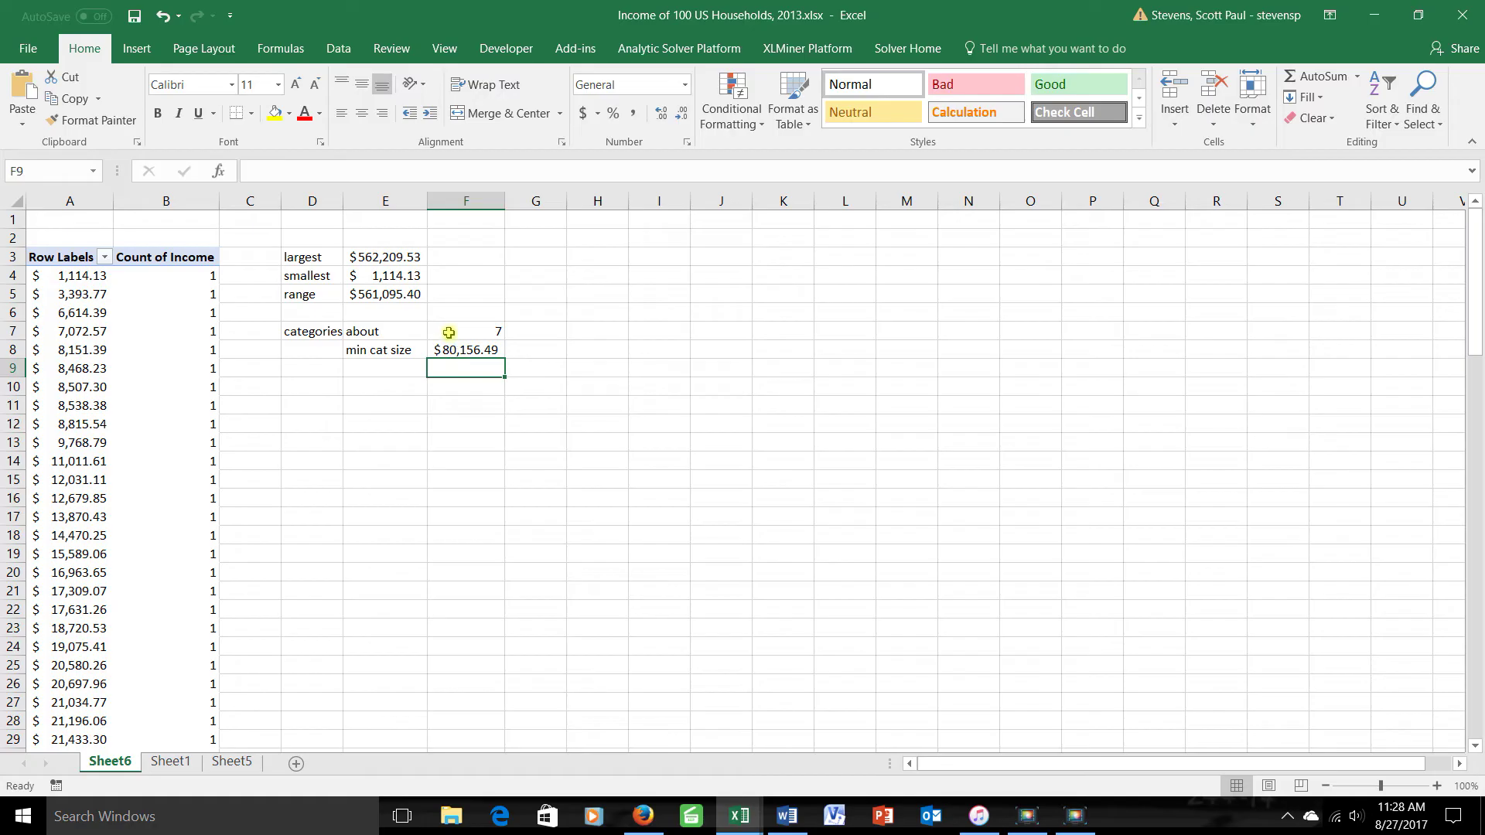
pyautogui.click(458, 335)
# Change the category count in F7 to 8, making min cat size $70,136.93.
pyautogui.write('8')
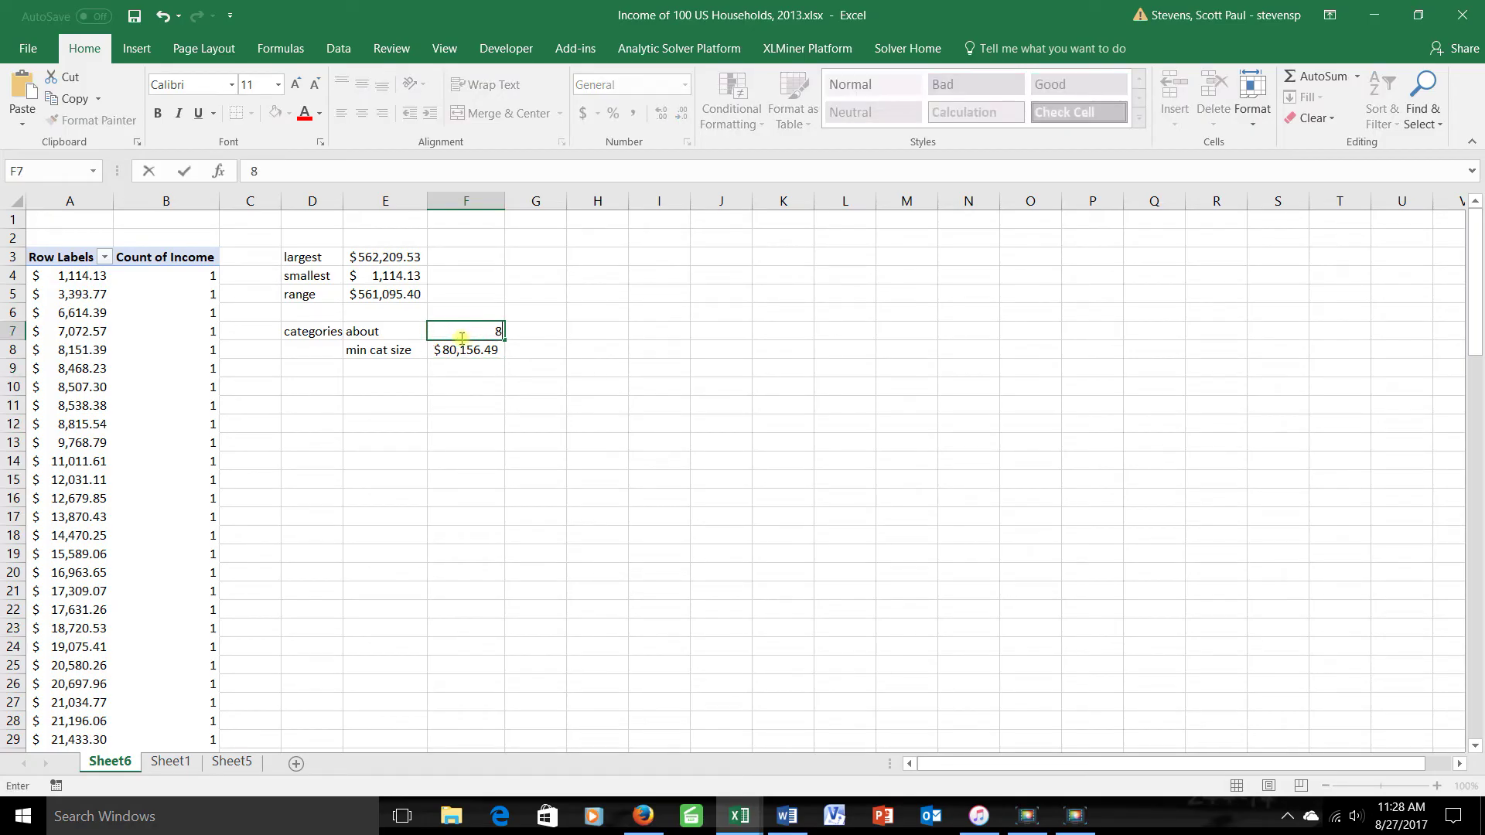
pyautogui.press('Tab')
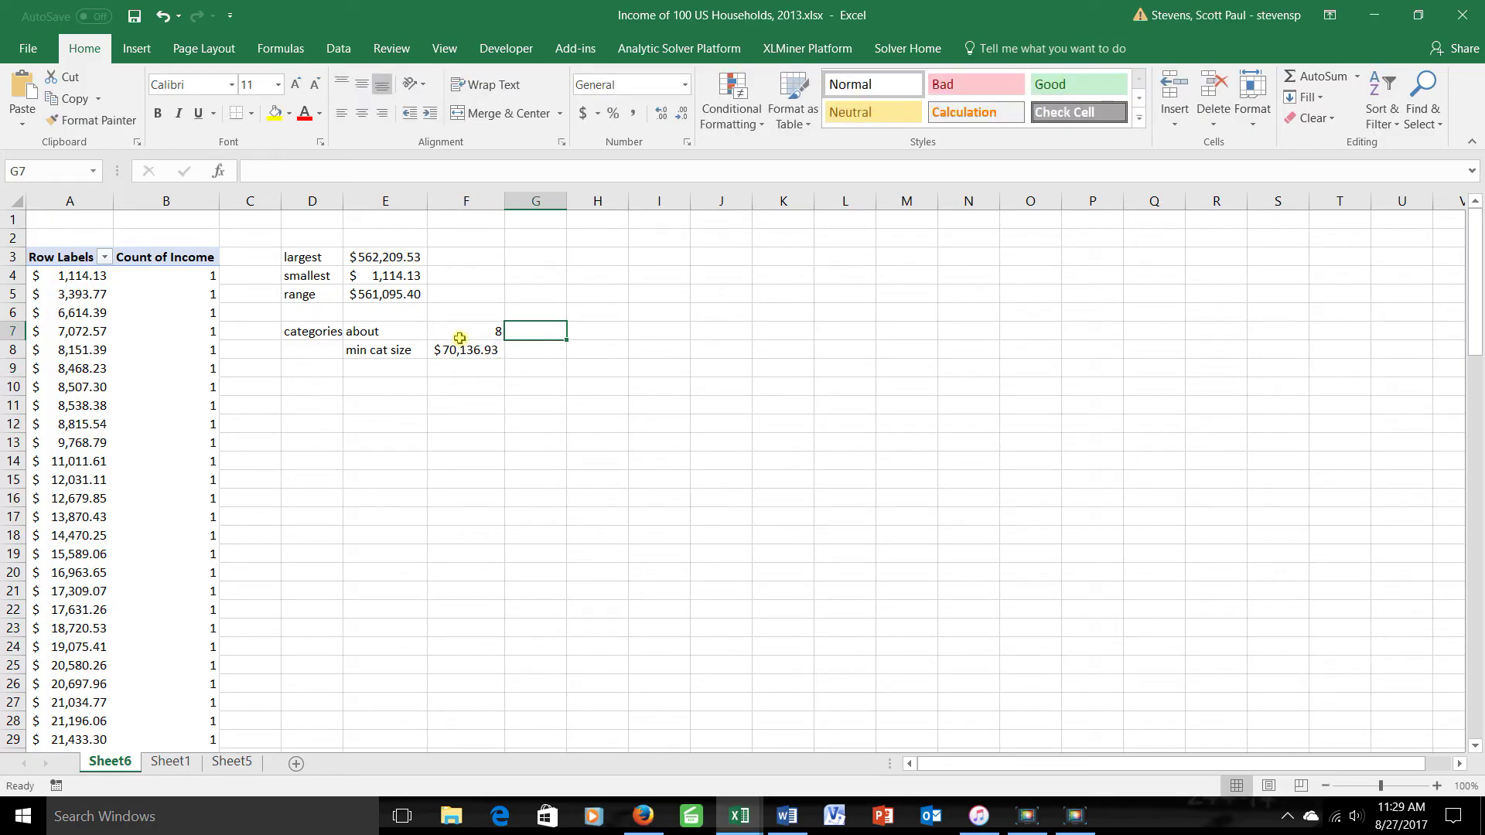
pyautogui.click(455, 349)
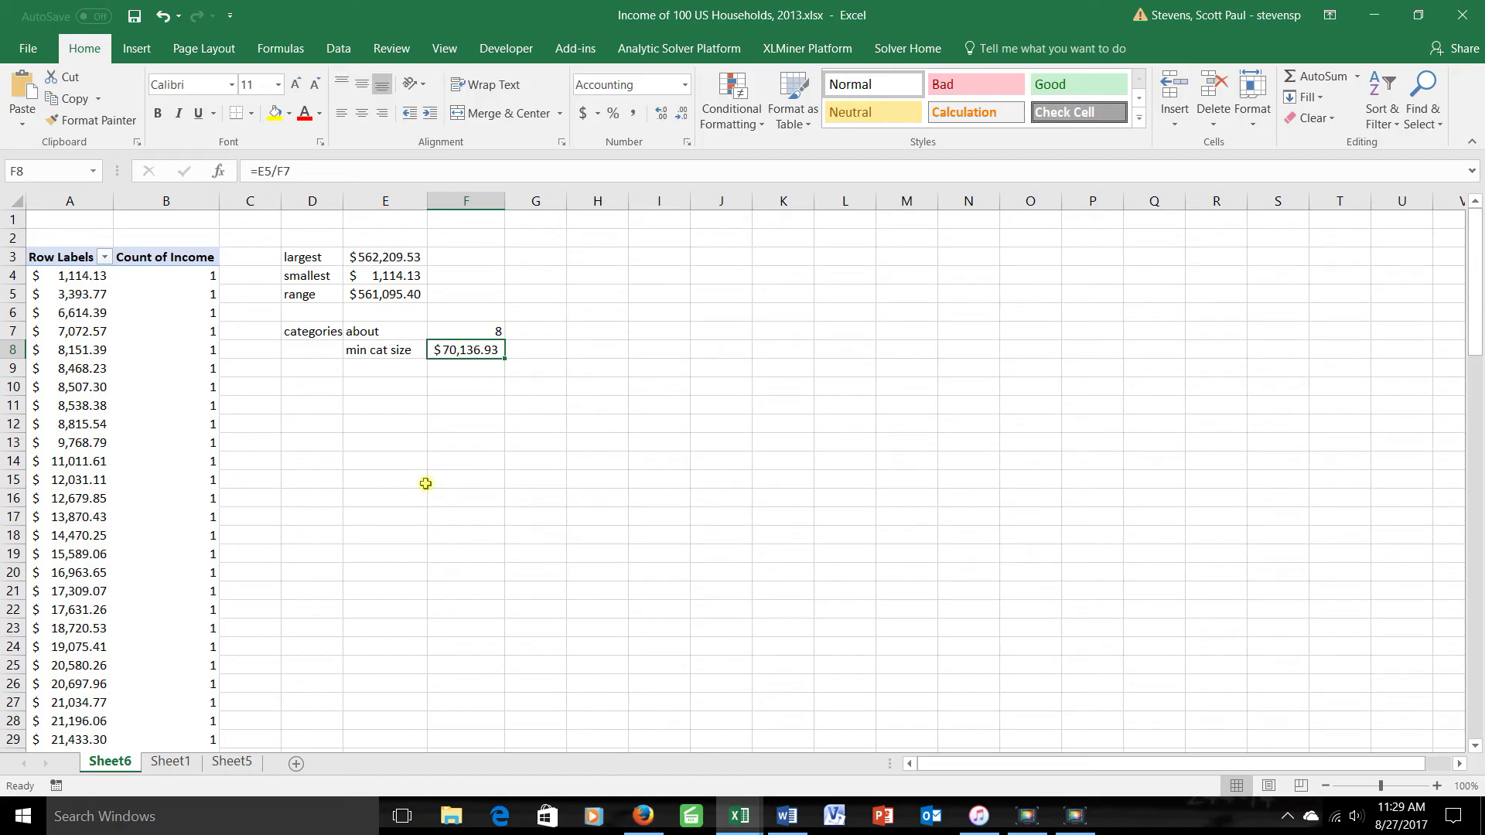
# Add an 'I'll use' row in E9 with a $75,000 bin width in F9.
pyautogui.press('Down')
pyautogui.press('Left')
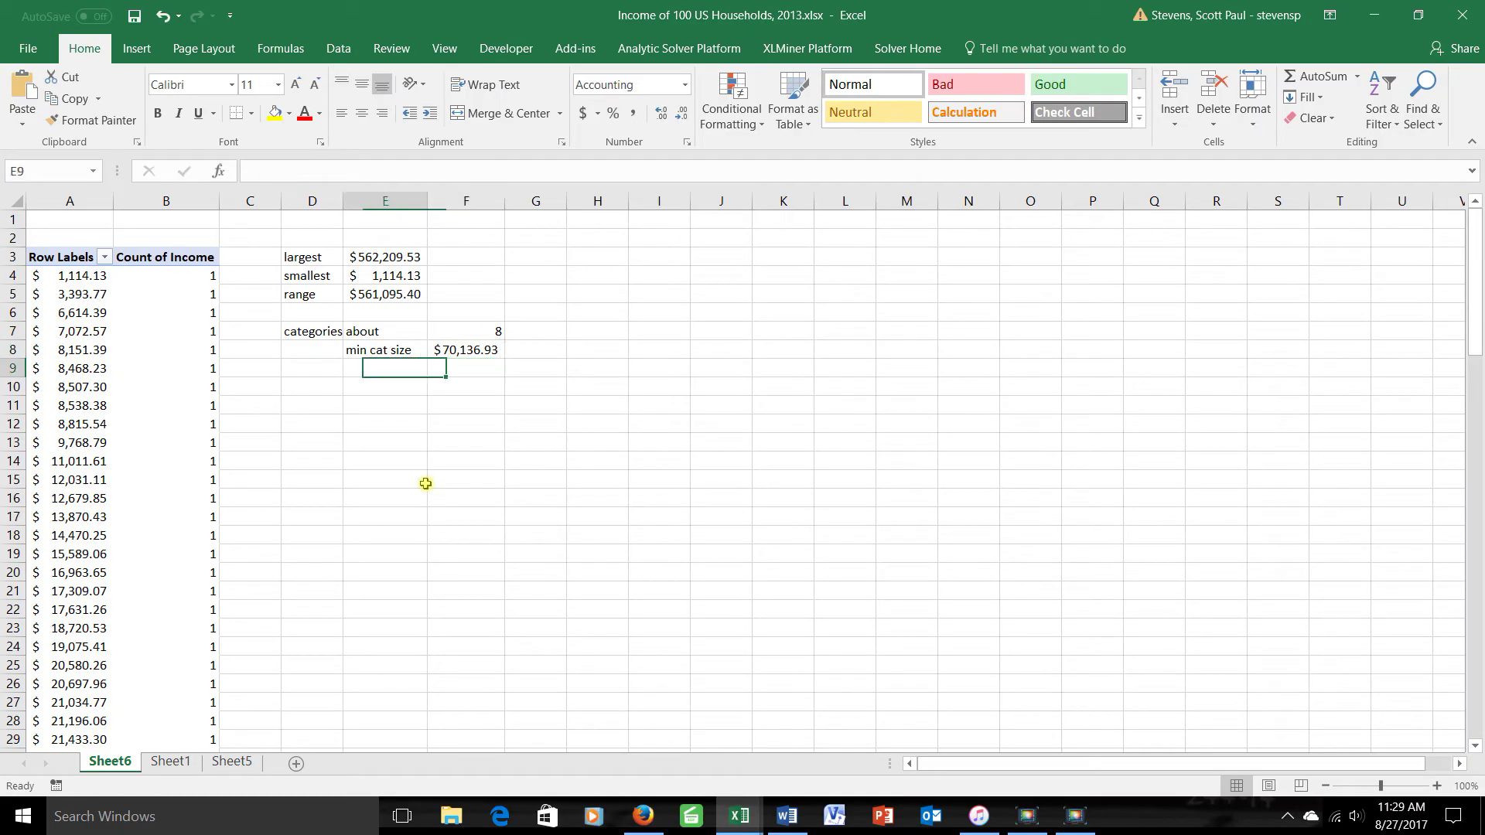
pyautogui.write('ll use')
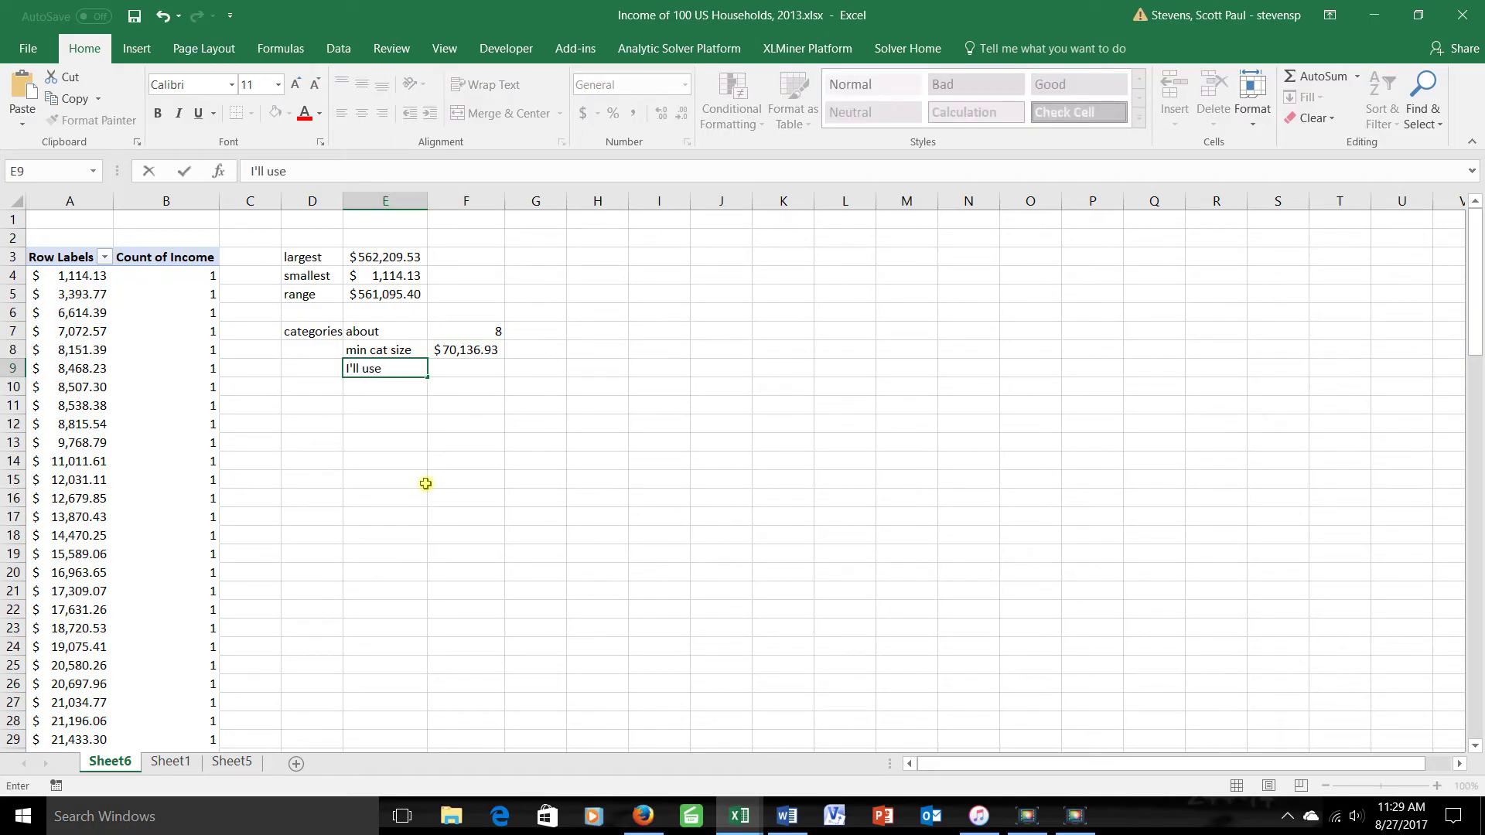
pyautogui.press('Tab')
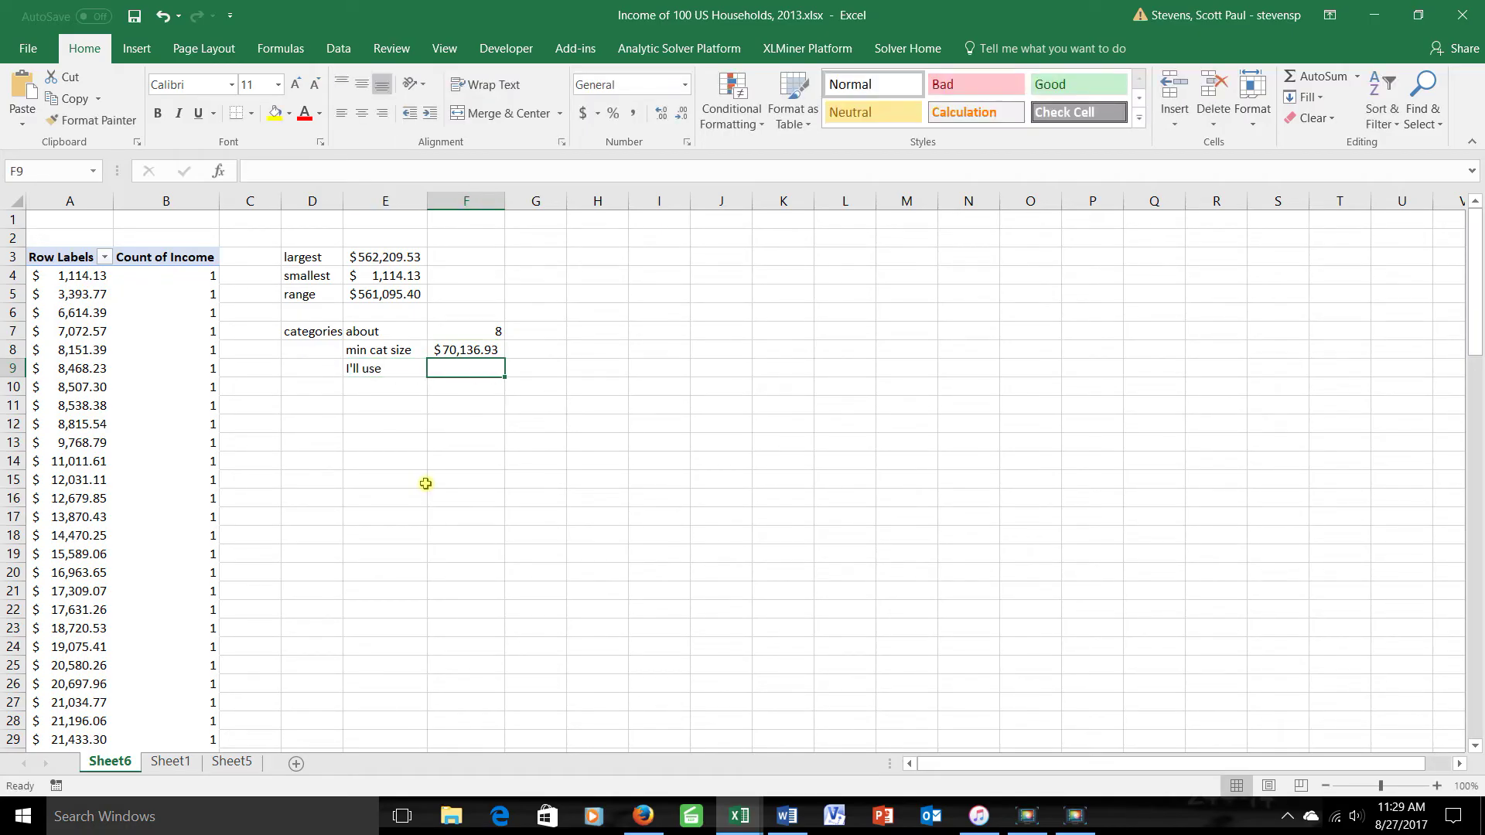
pyautogui.write('$')
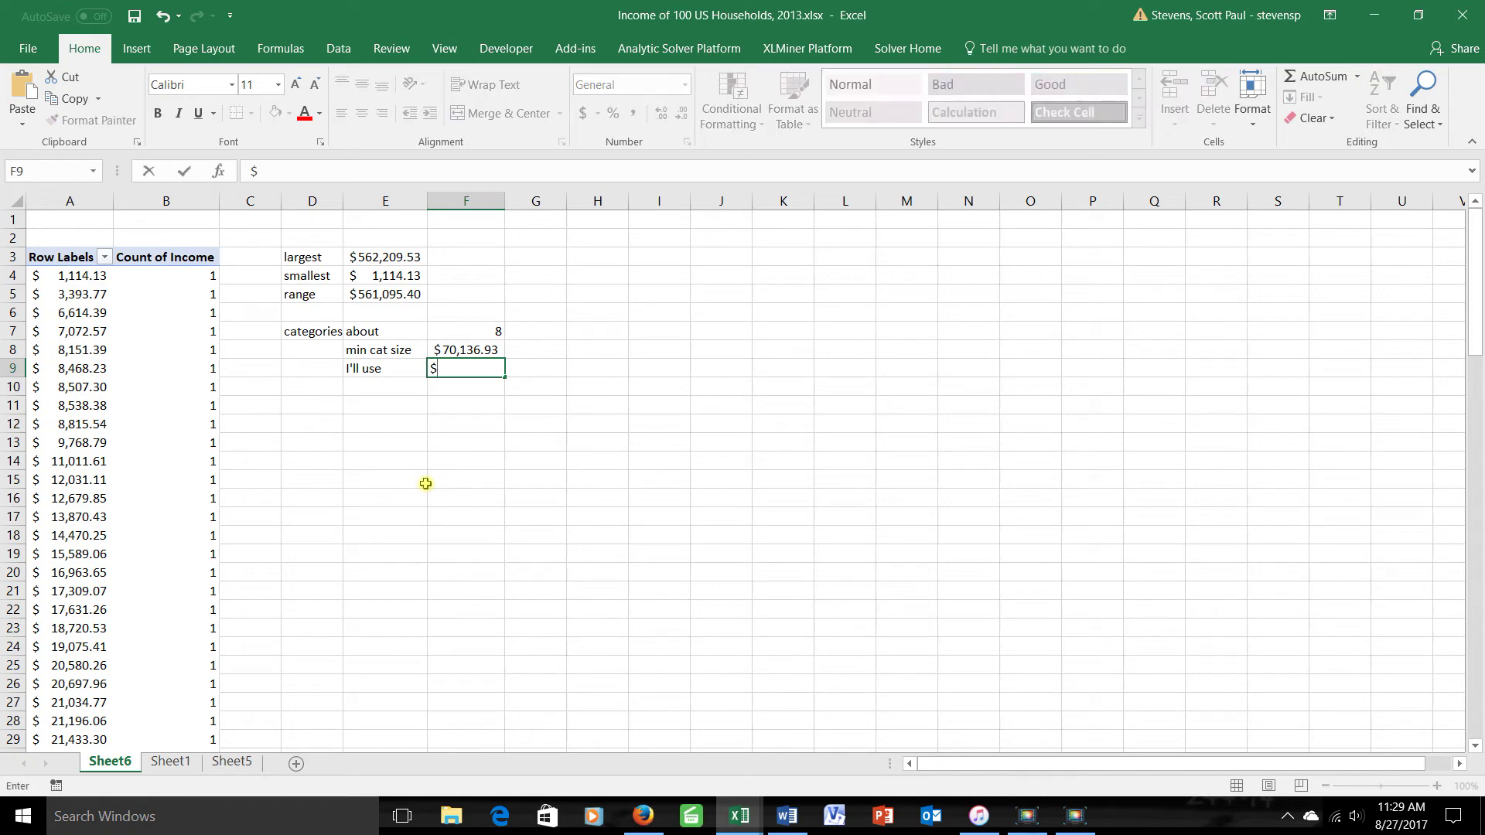
pyautogui.write('75000')
pyautogui.press('Return')
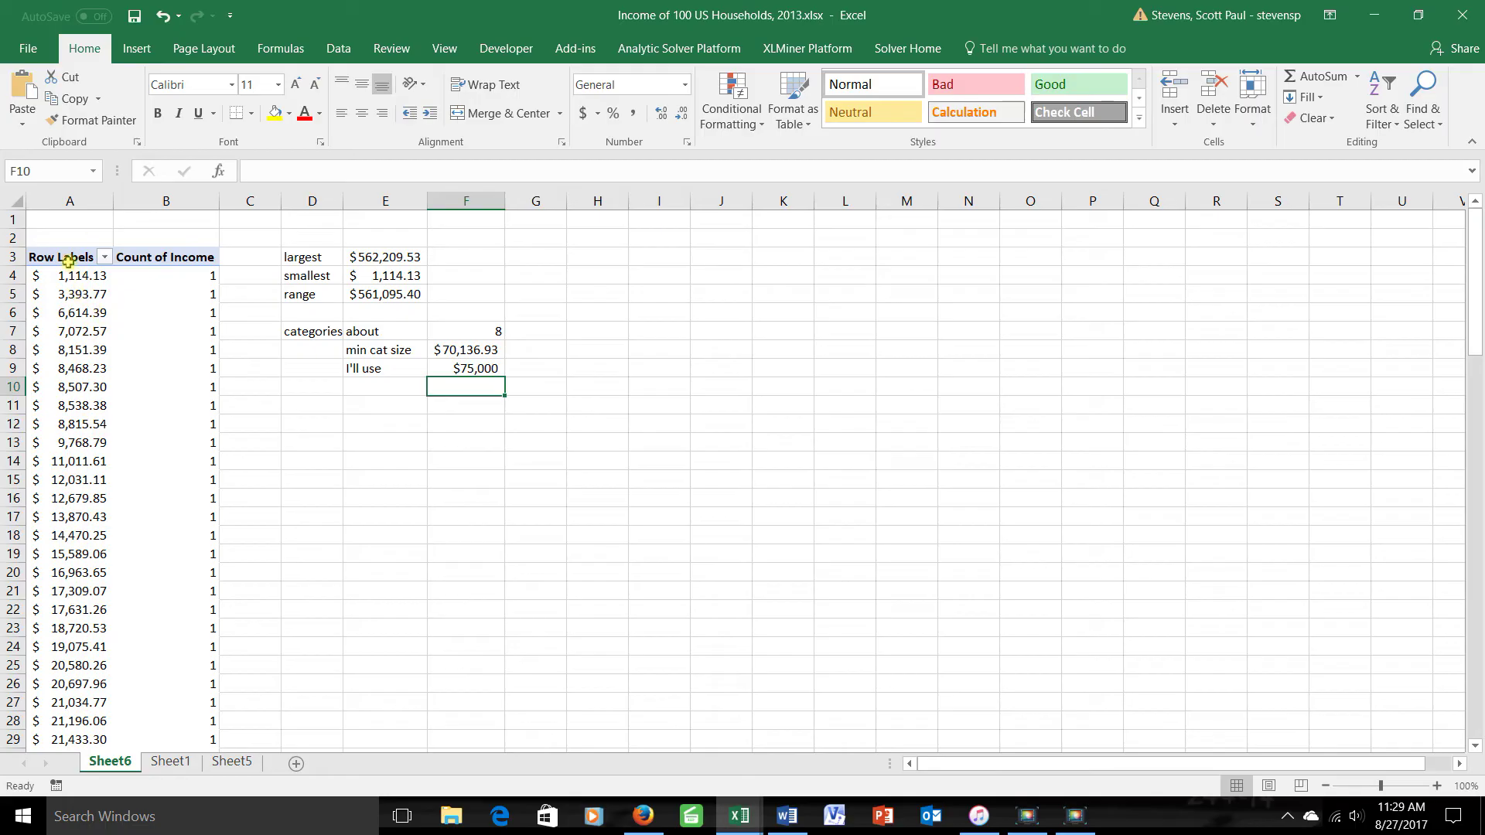
pyautogui.rightClick(75, 331)
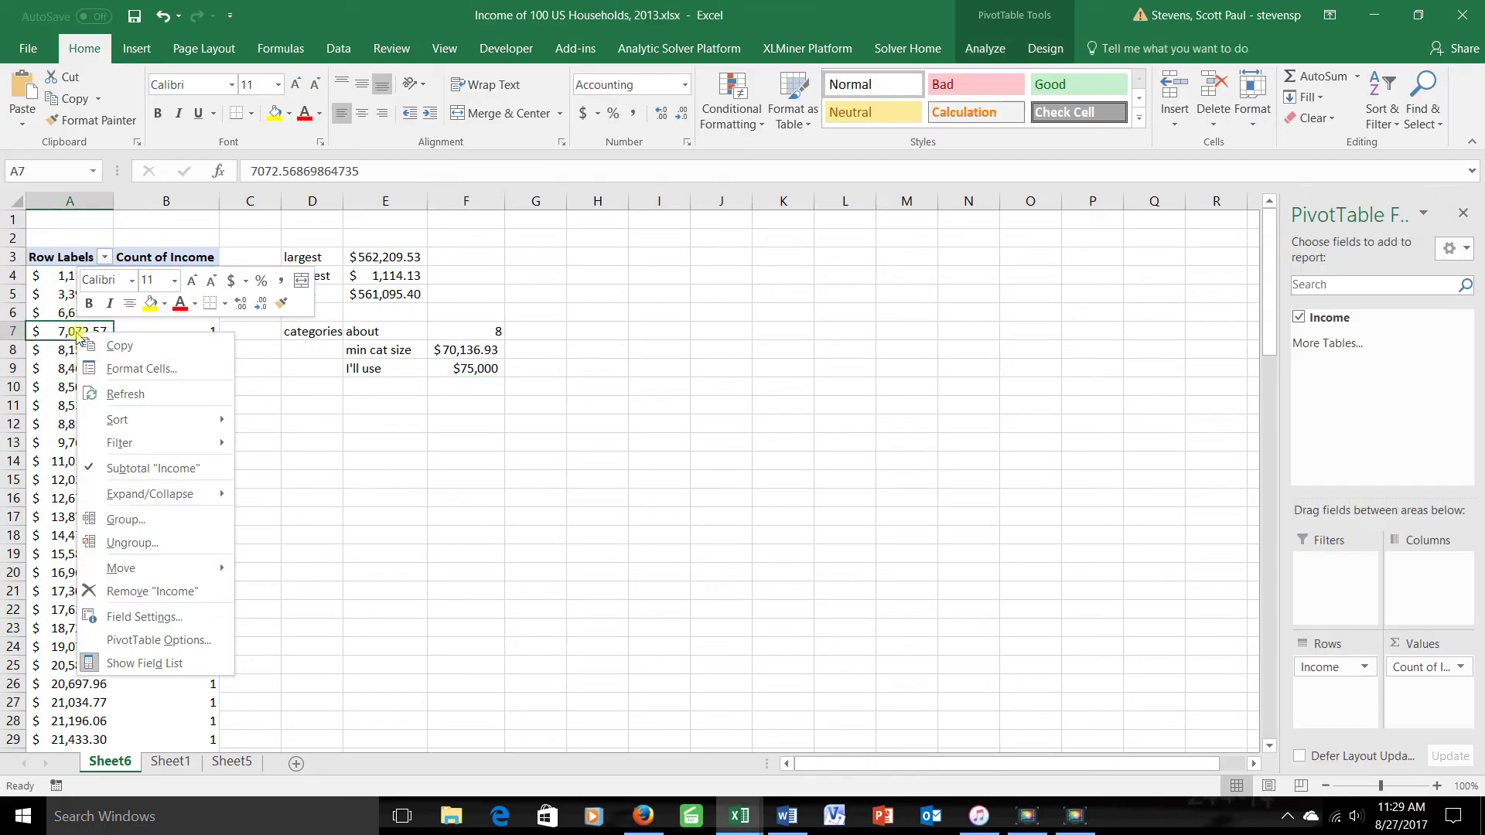
pyautogui.click(122, 520)
pyautogui.moveTo(132, 439); pyautogui.dragTo(482, 446)
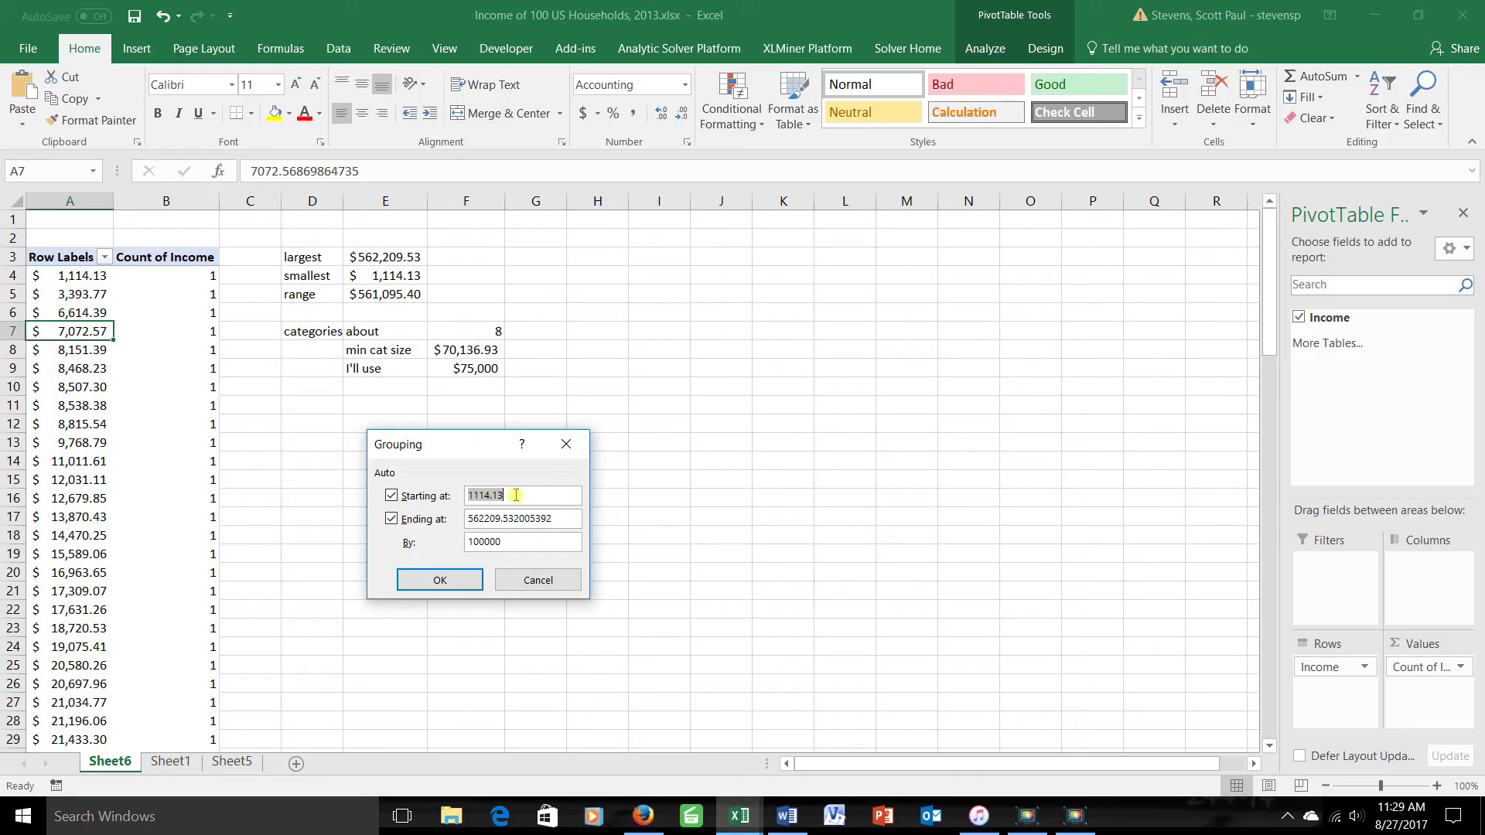
pyautogui.write('0')
pyautogui.doubleClick(521, 546)
pyautogui.write('75000')
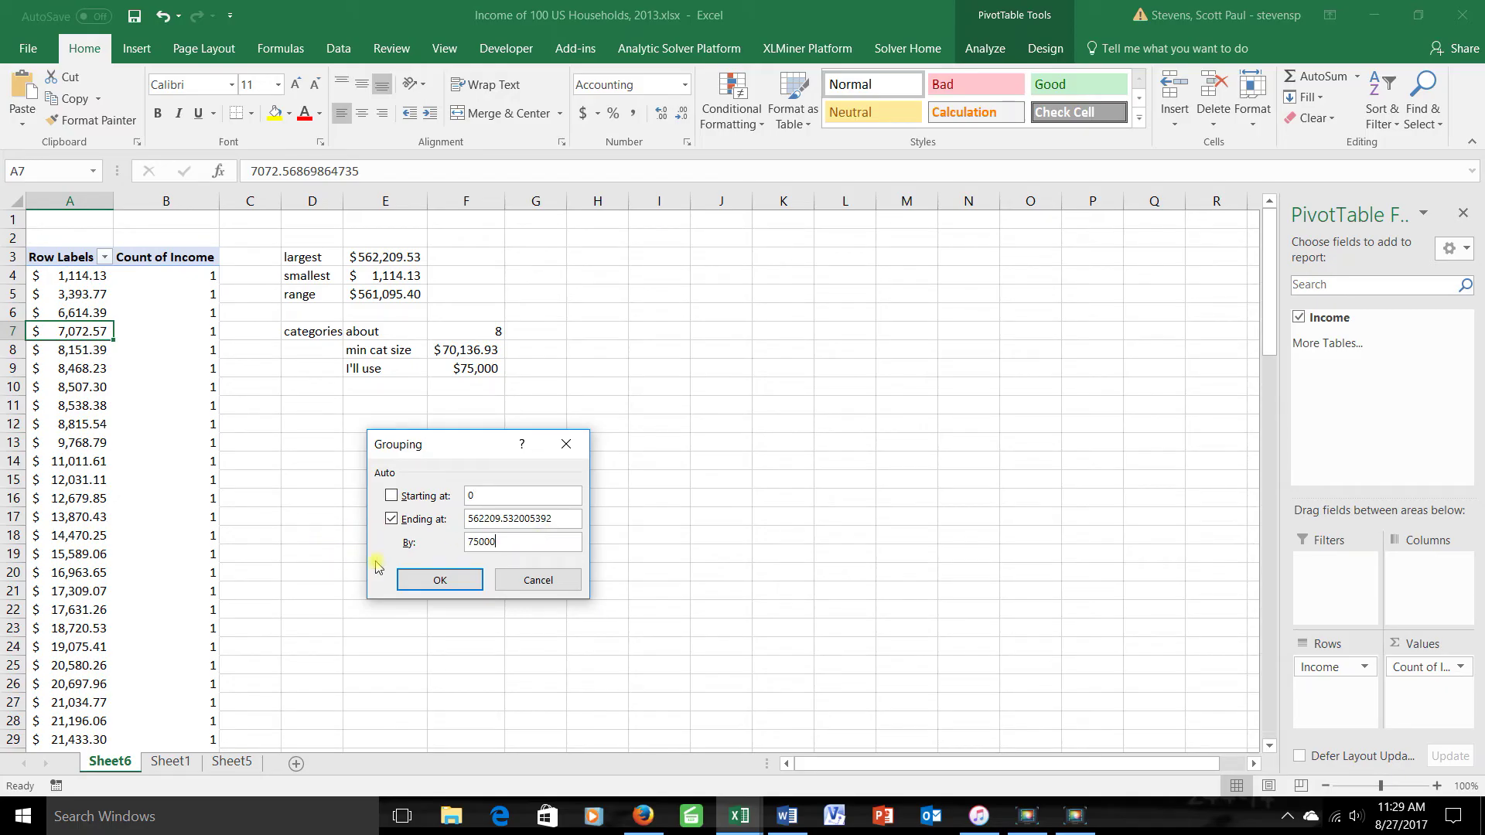
pyautogui.click(440, 581)
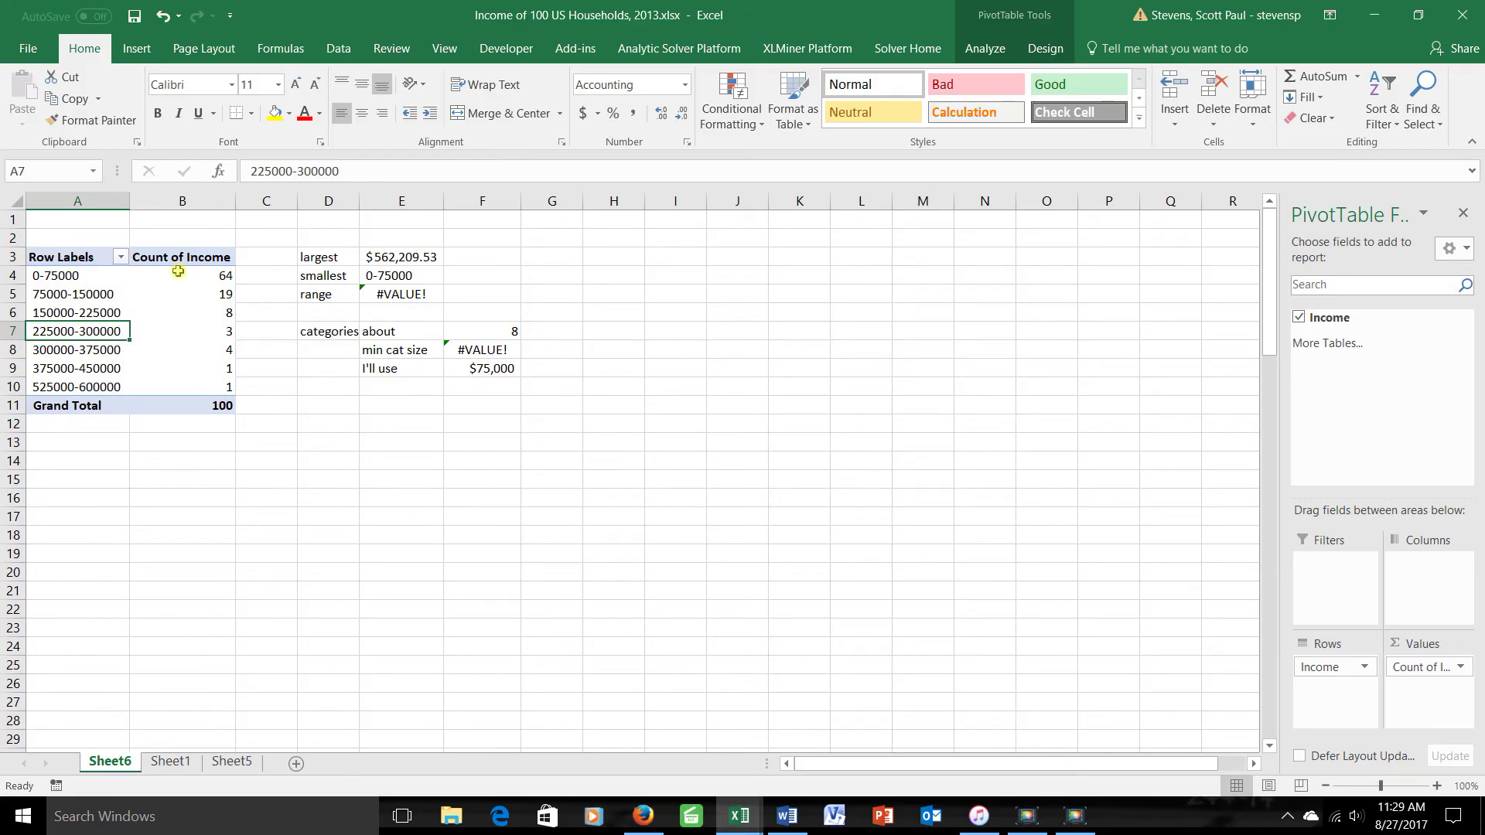
# Copy the seven grouped bins and counts in A4:B10 and select H3 for pasting.
pyautogui.moveTo(175, 277)
pyautogui.moveTo(185, 406)
pyautogui.moveTo(47, 276); pyautogui.dragTo(170, 391)
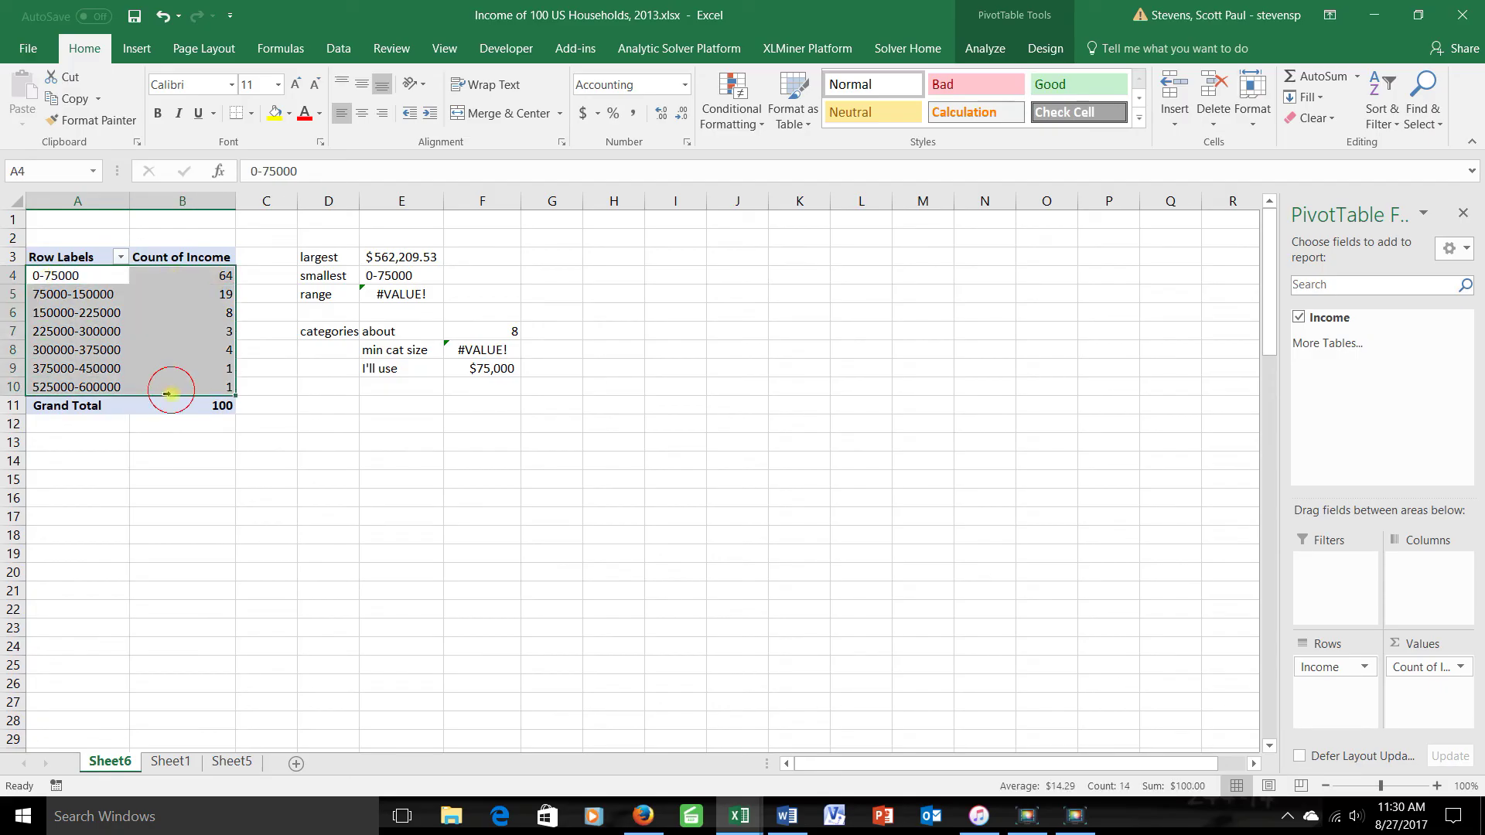
pyautogui.hotkey('ctrl', 'c')
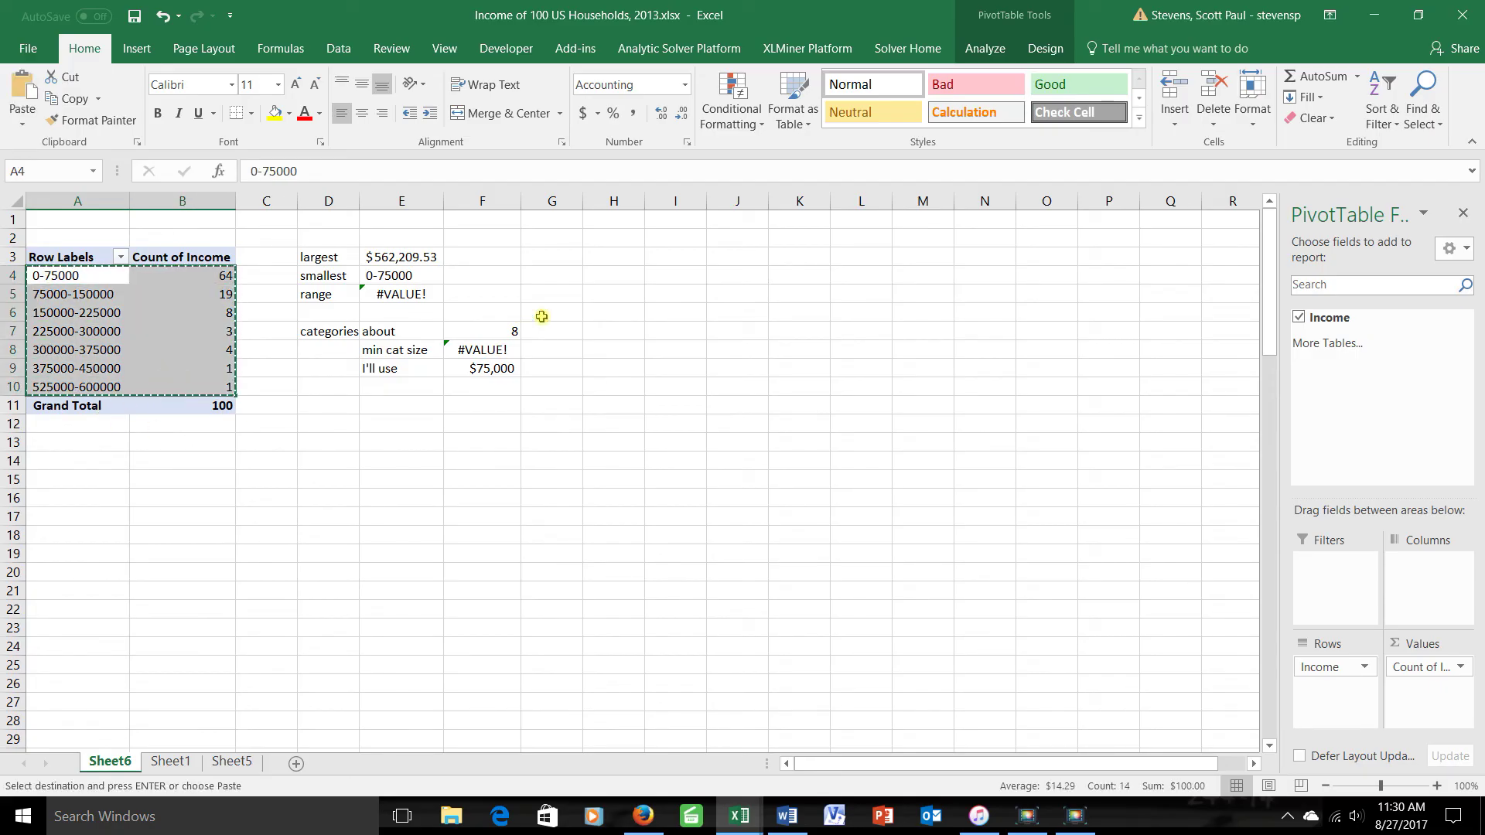
pyautogui.click(616, 262)
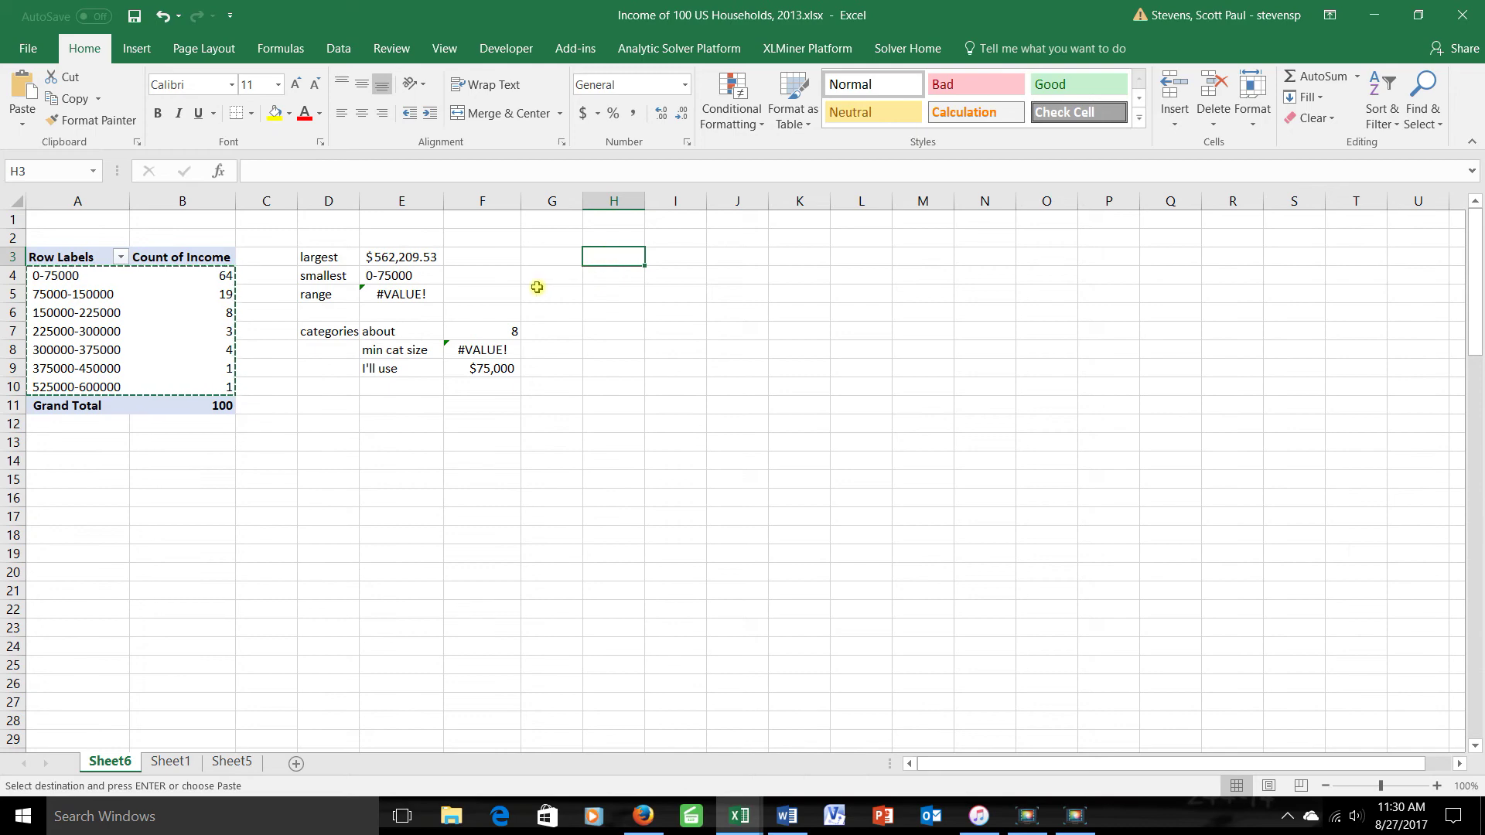
pyautogui.hotkey('ctrl', 'v')
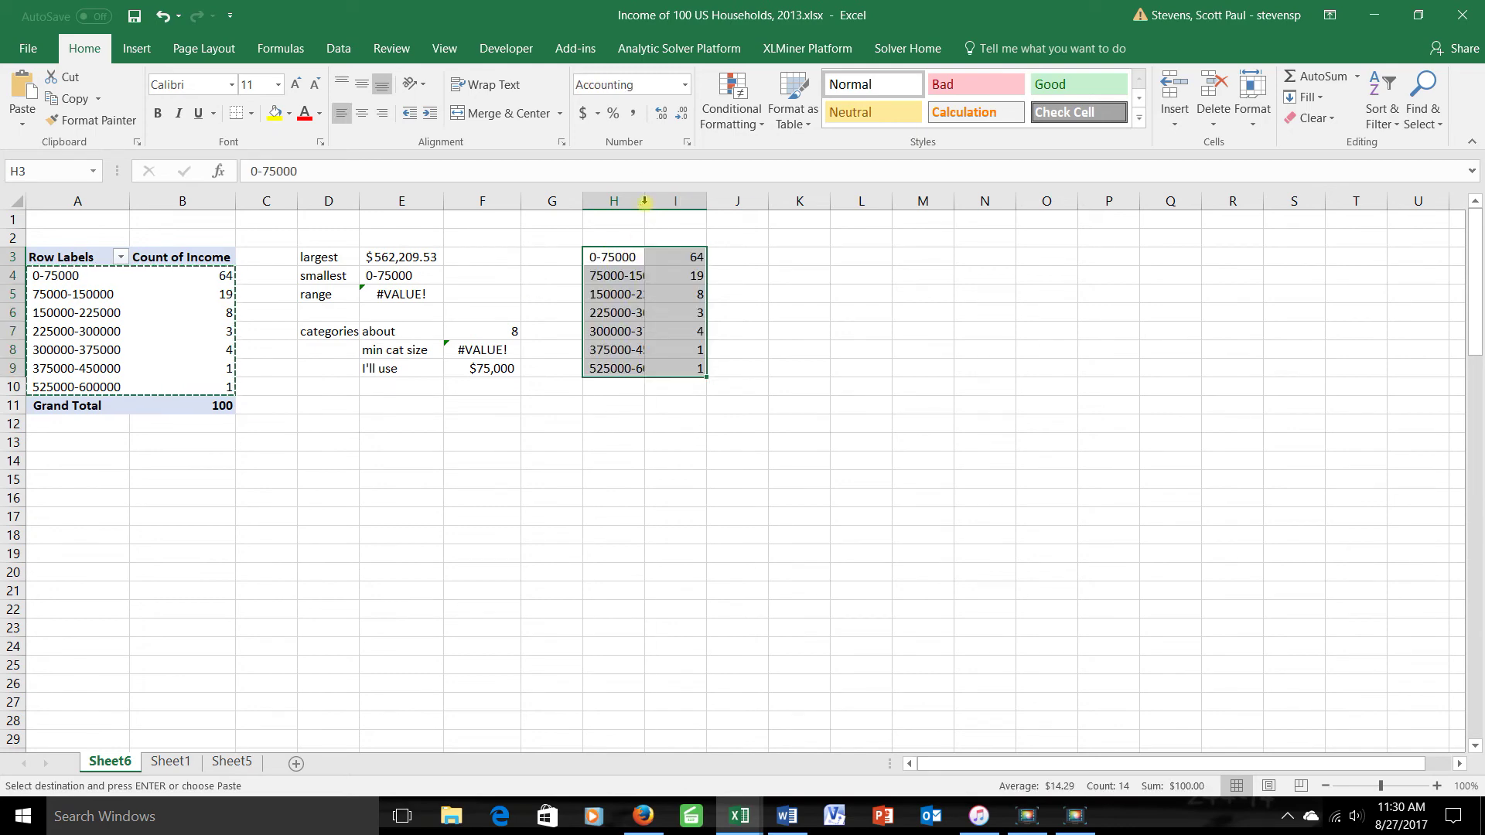
pyautogui.doubleClick(644, 201)
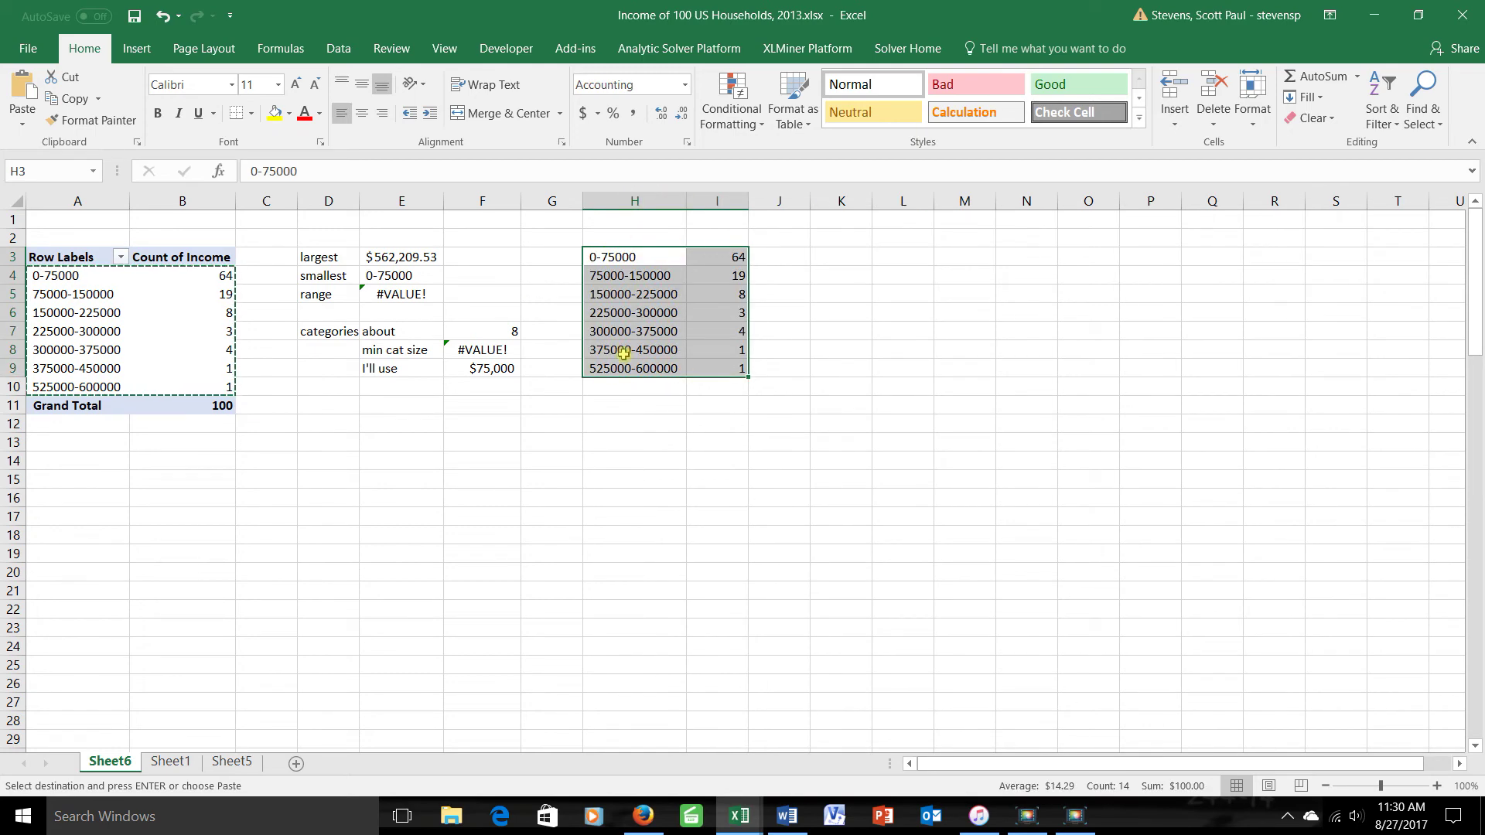
pyautogui.moveTo(612, 372); pyautogui.dragTo(673, 435)
pyautogui.click(621, 352)
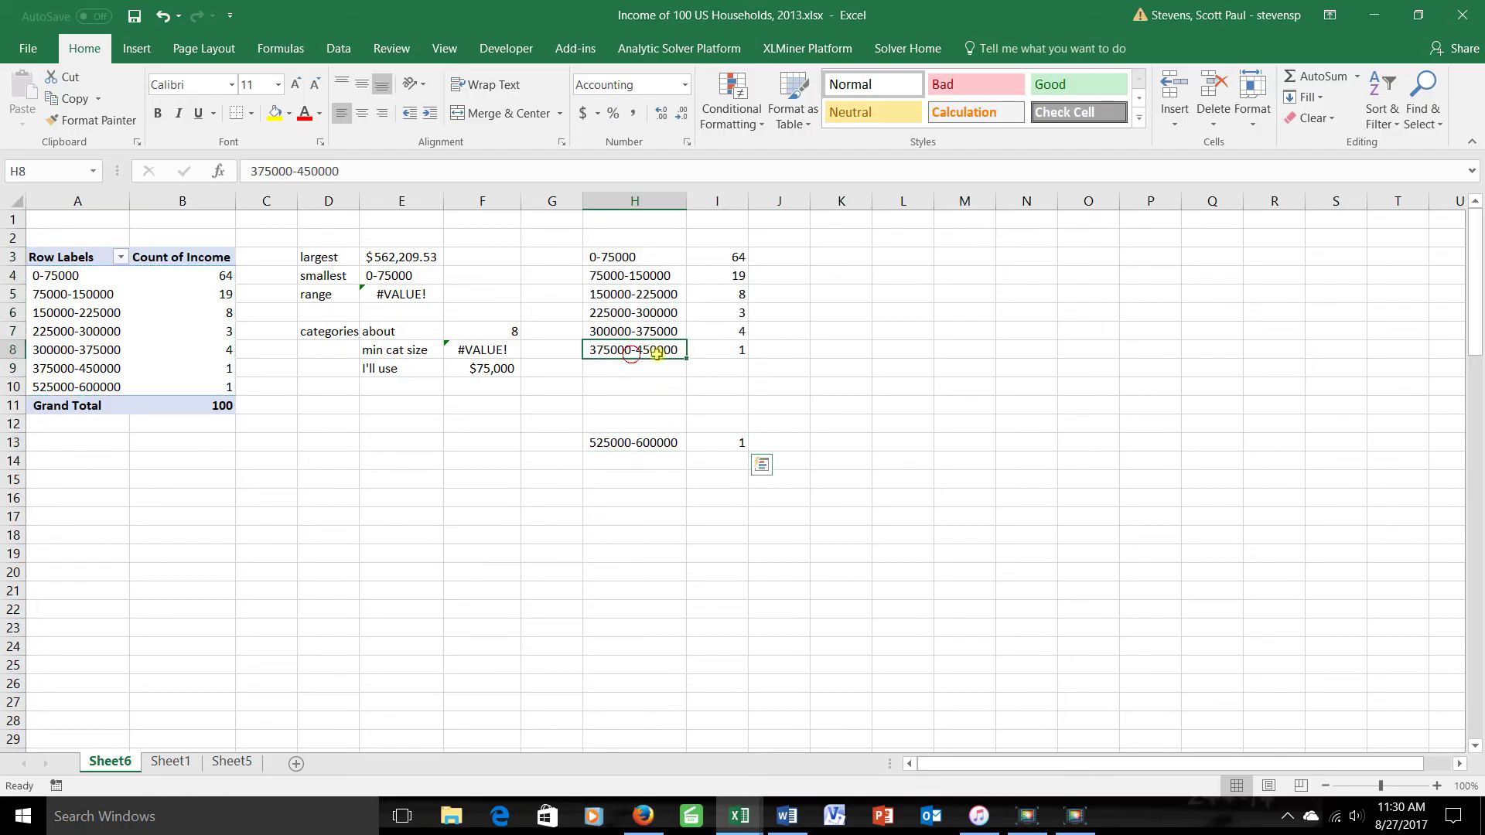
# Enter zero counts in column I starting at I9.
pyautogui.click(707, 368)
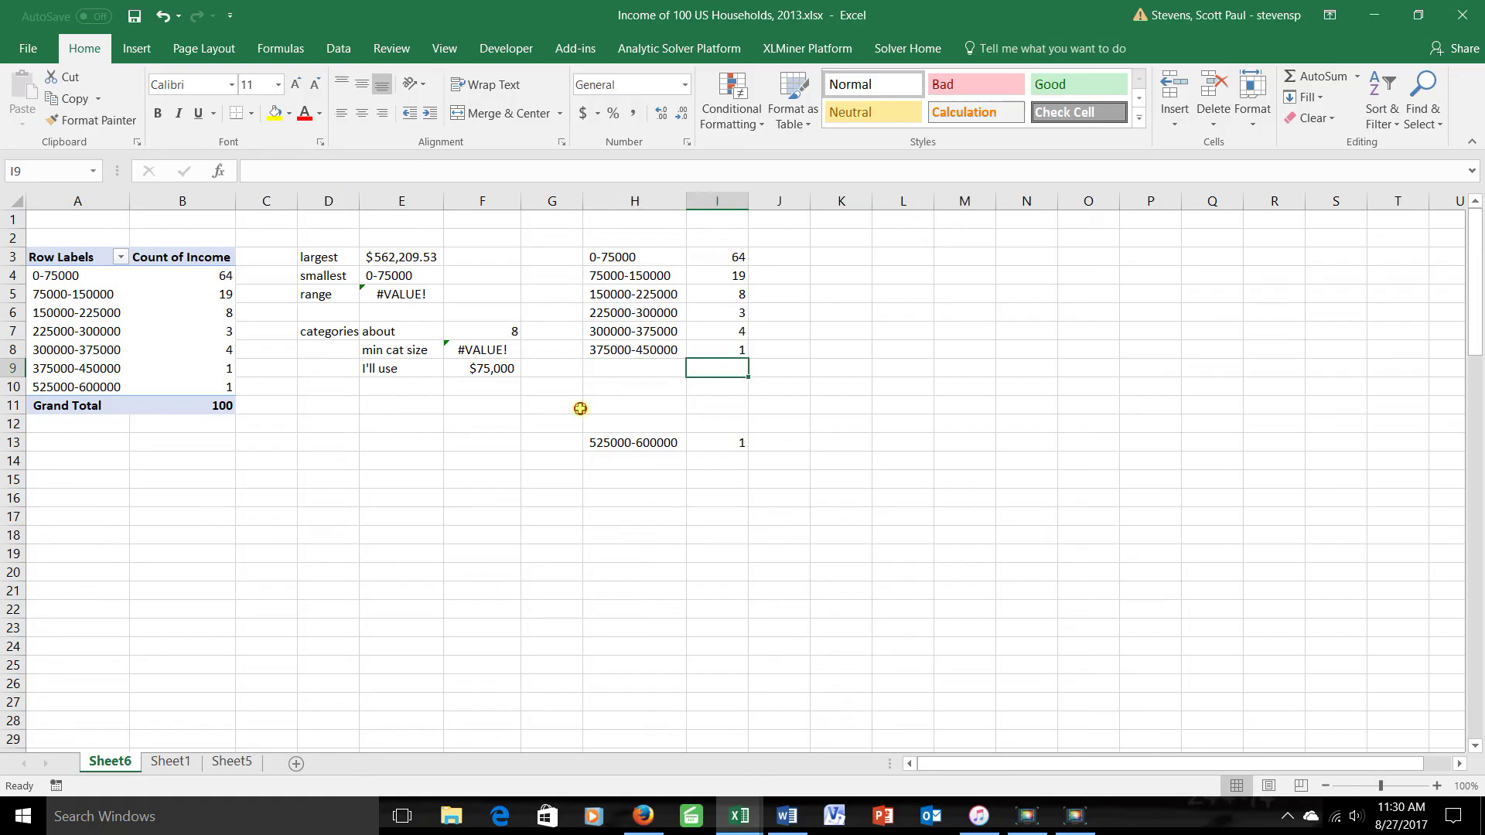
pyautogui.write('0')
pyautogui.press('Return')
pyautogui.write('0')
pyautogui.press('Return')
pyautogui.write('0')
pyautogui.press('Return')
pyautogui.write('0')
pyautogui.press('Return')
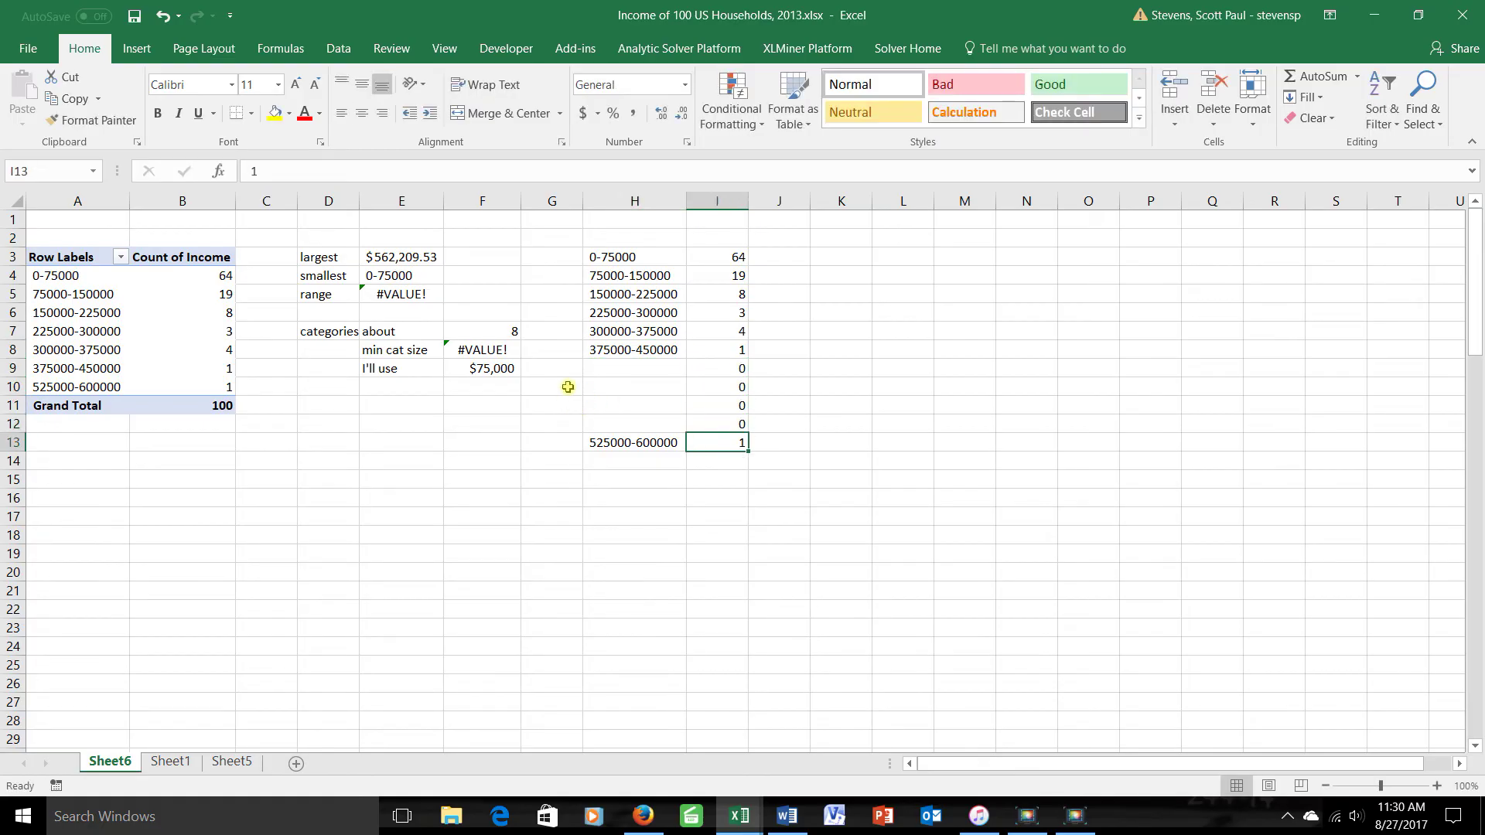
pyautogui.click(600, 373)
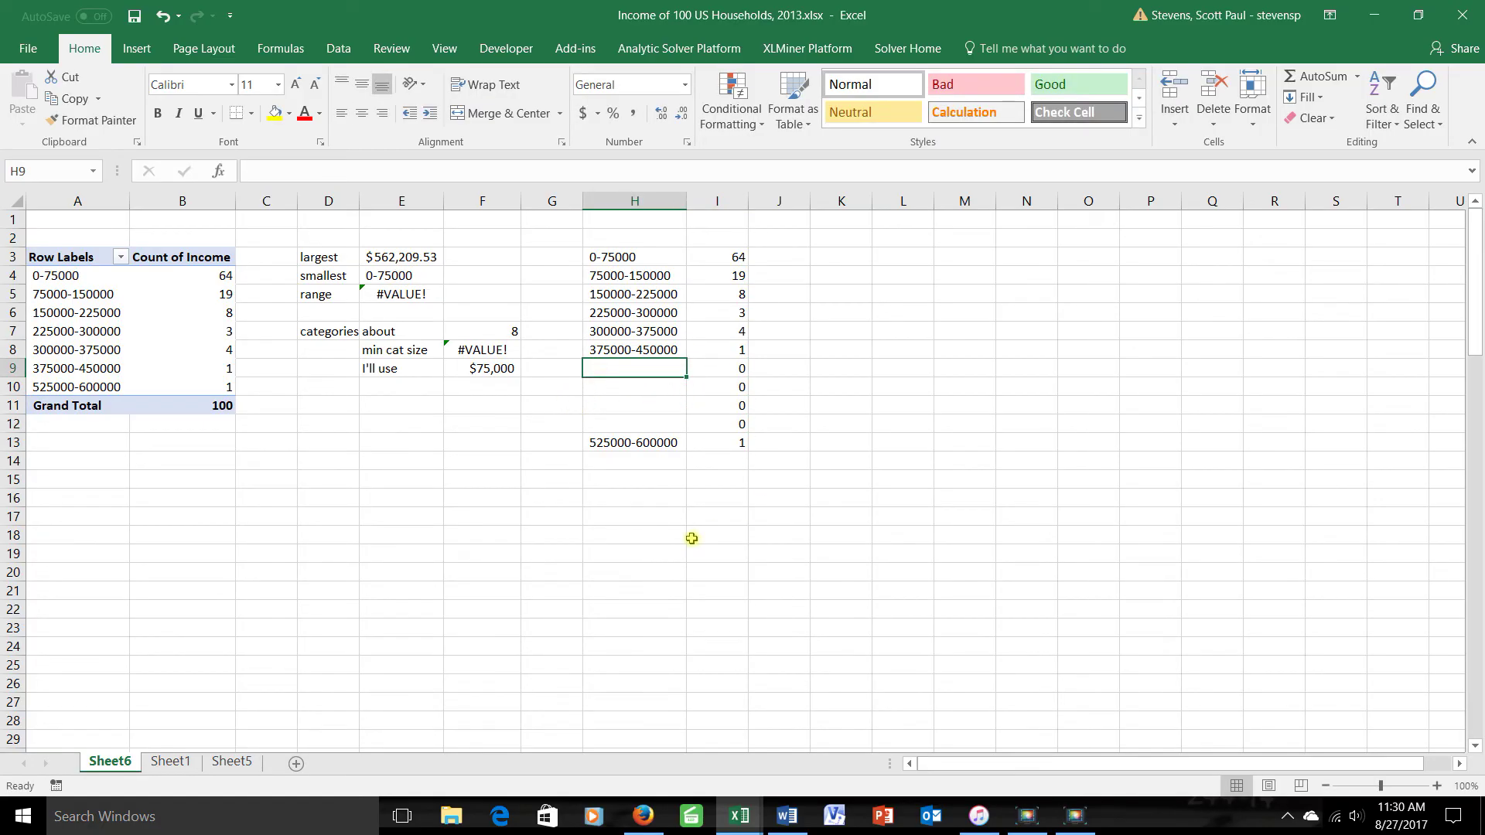
pyautogui.write('450000-')
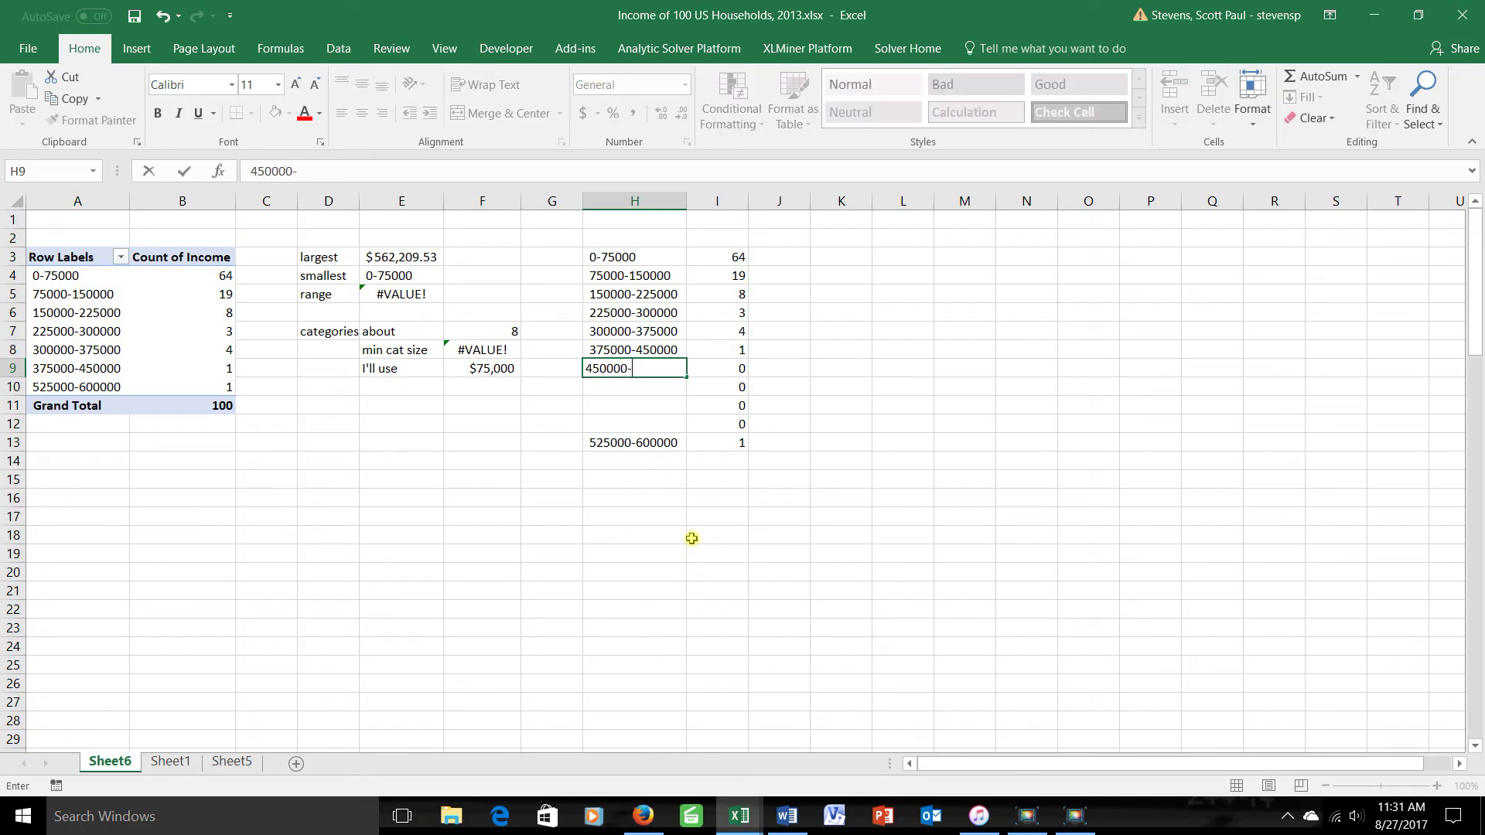
pyautogui.write('525000')
pyautogui.click(636, 500)
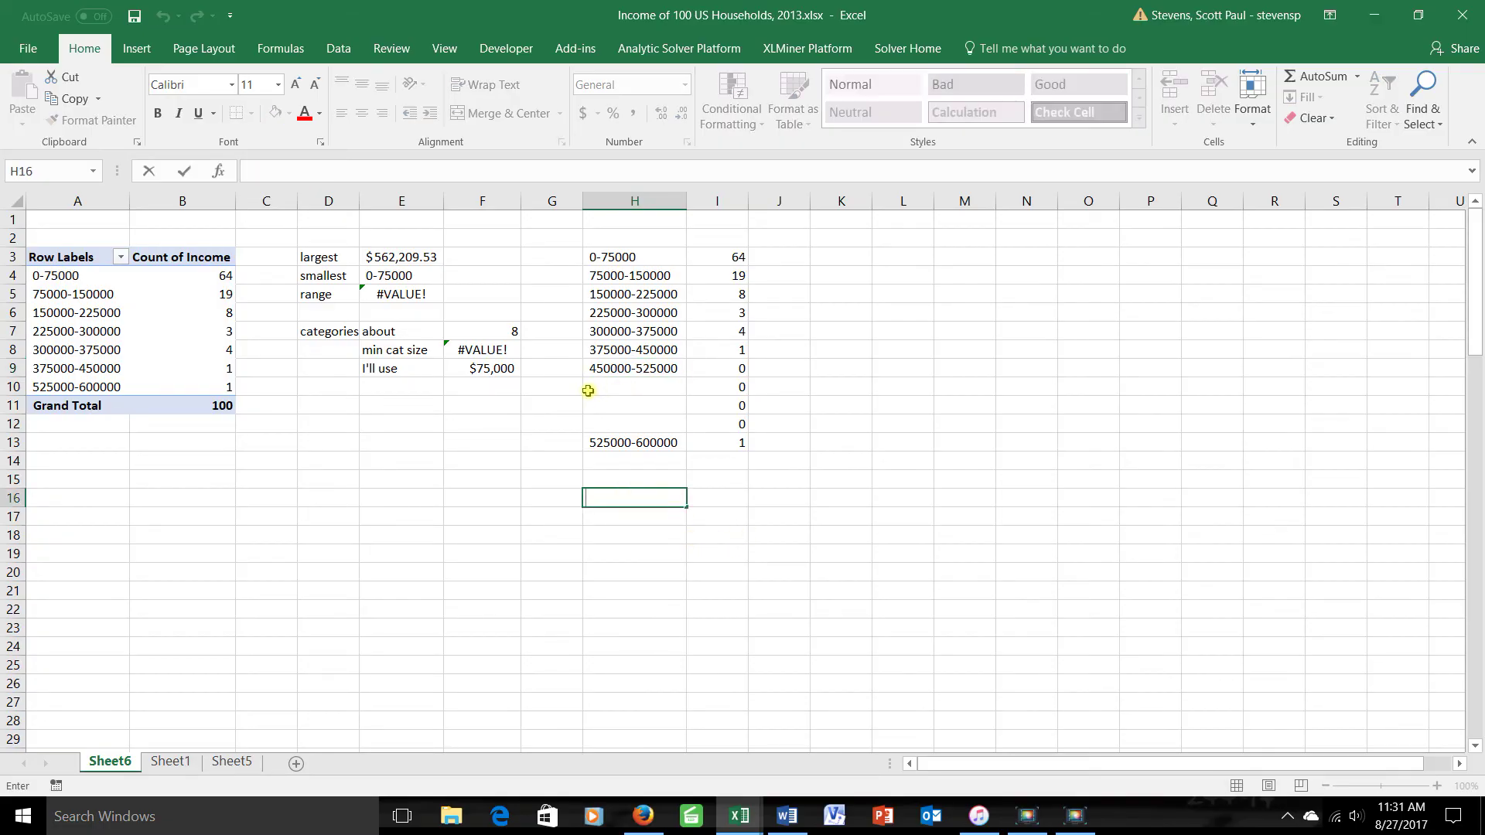
pyautogui.click(600, 389)
pyautogui.moveTo(687, 396); pyautogui.dragTo(750, 433)
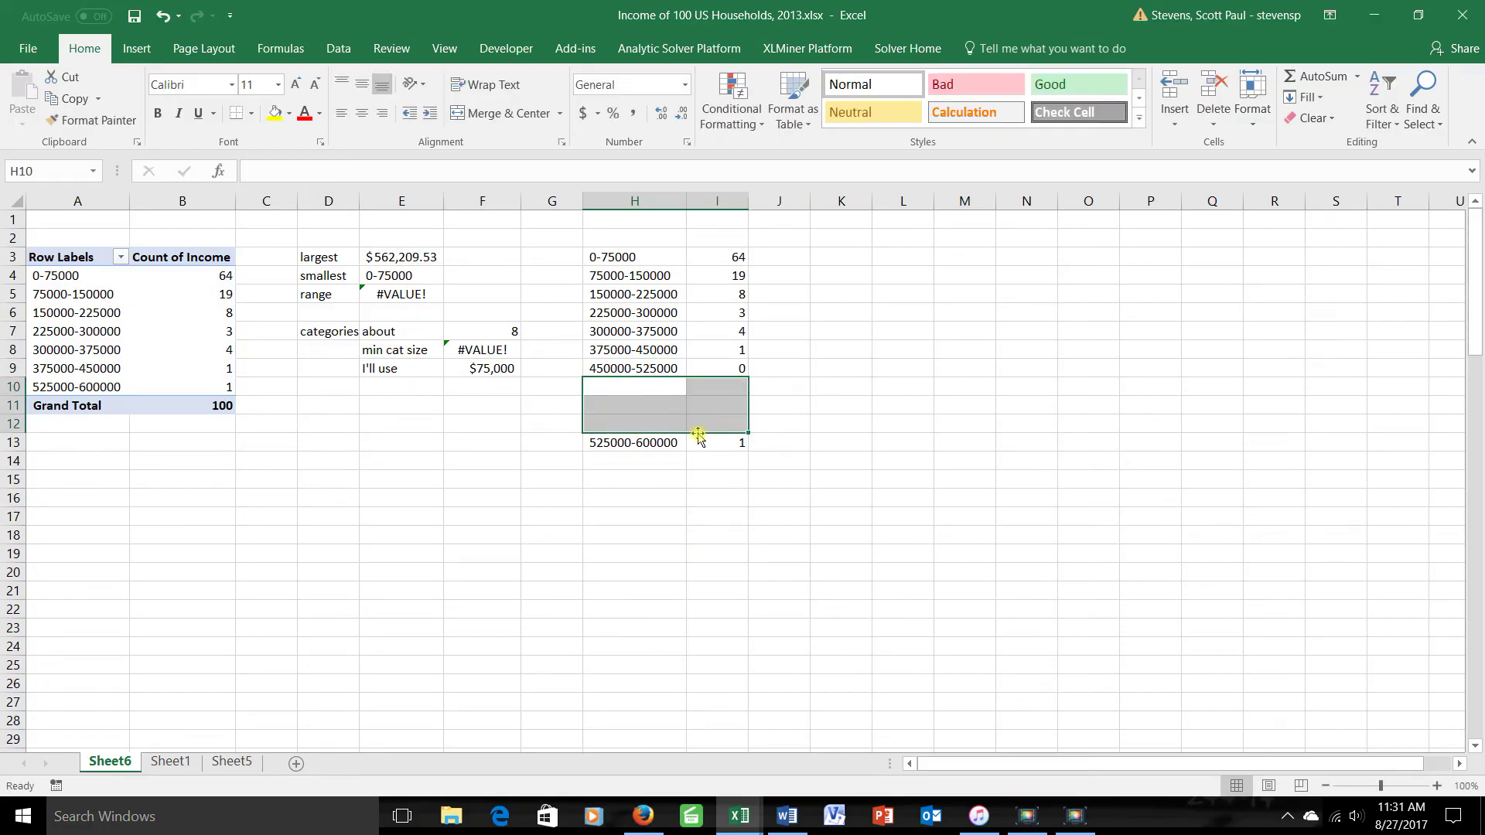
pyautogui.moveTo(645, 441); pyautogui.dragTo(667, 387)
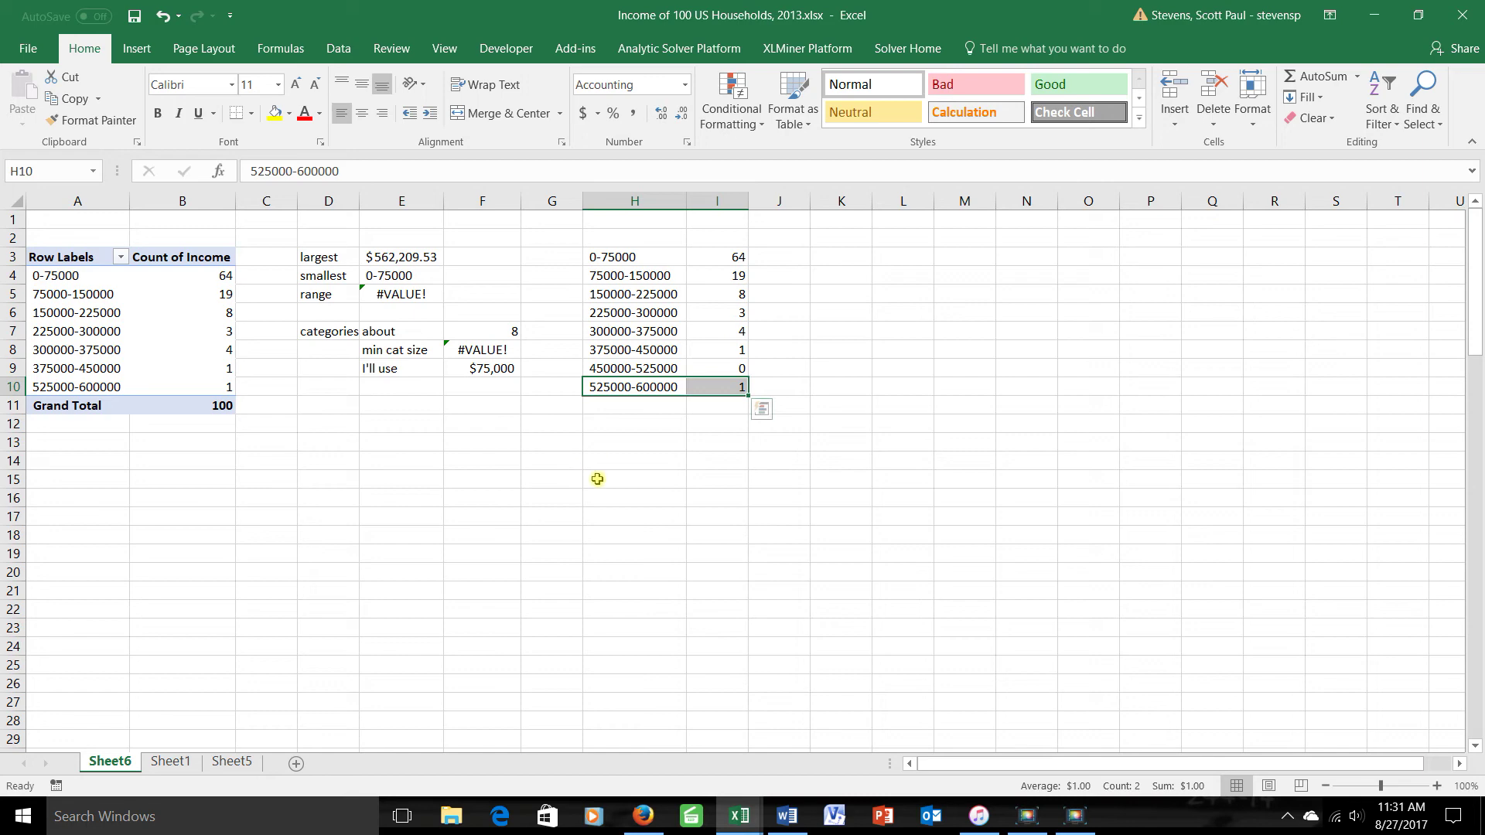
# Insert a clustered column chart of the bins and counts in H3:I10.
pyautogui.moveTo(615, 257); pyautogui.dragTo(708, 387)
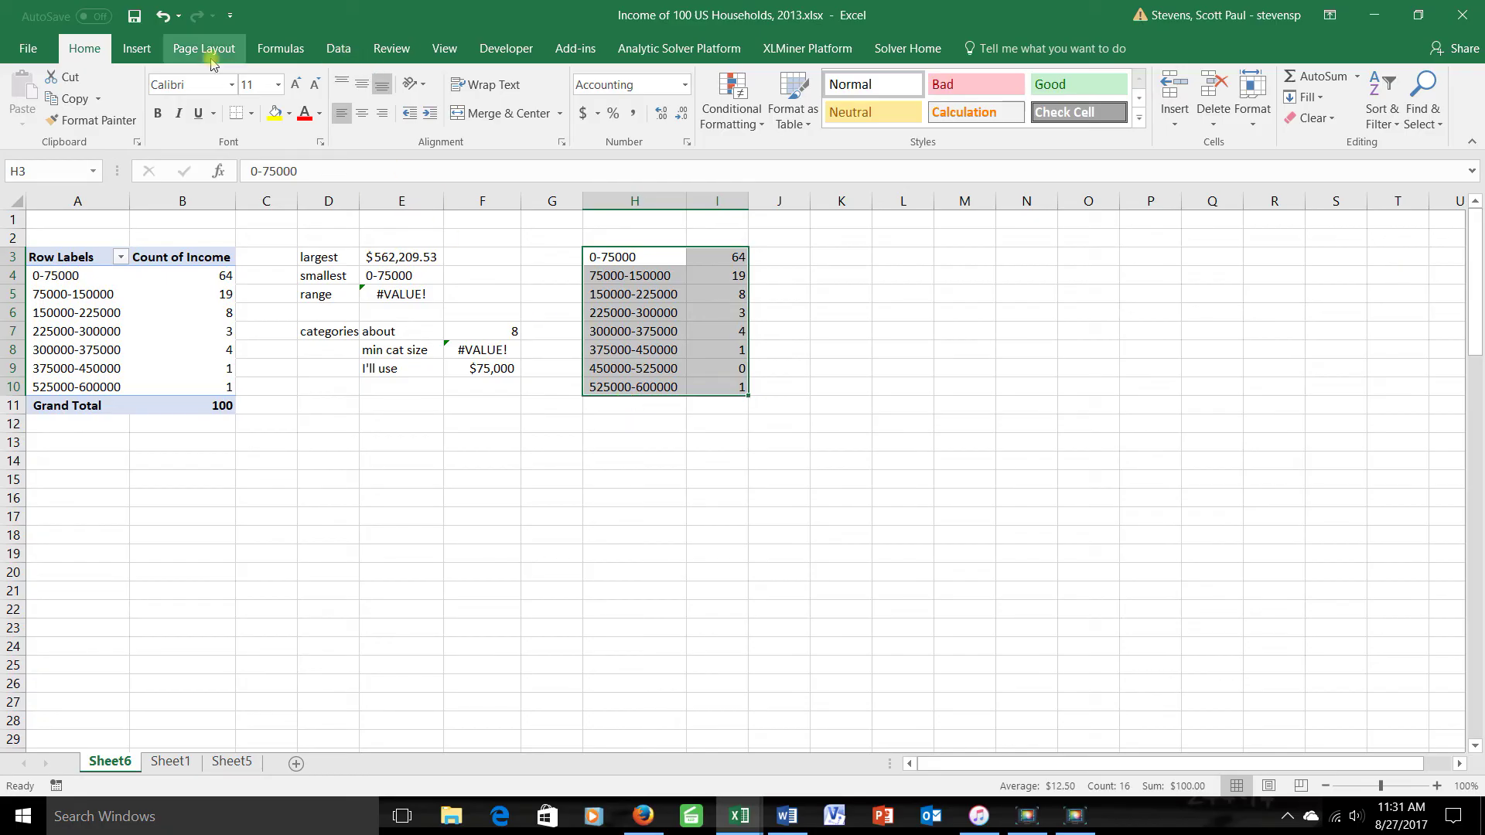
pyautogui.click(136, 48)
pyautogui.click(555, 80)
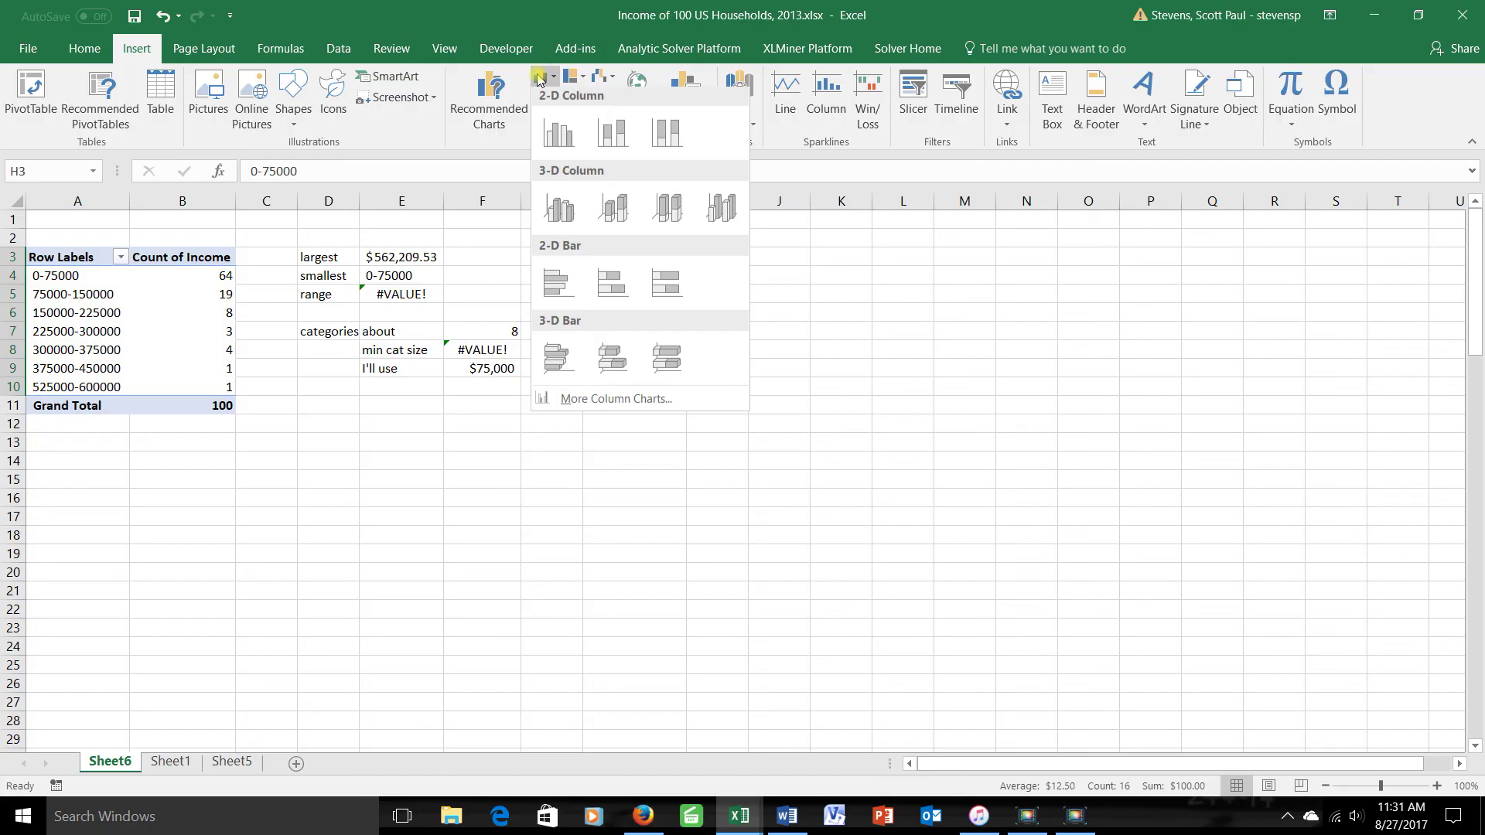
pyautogui.click(561, 137)
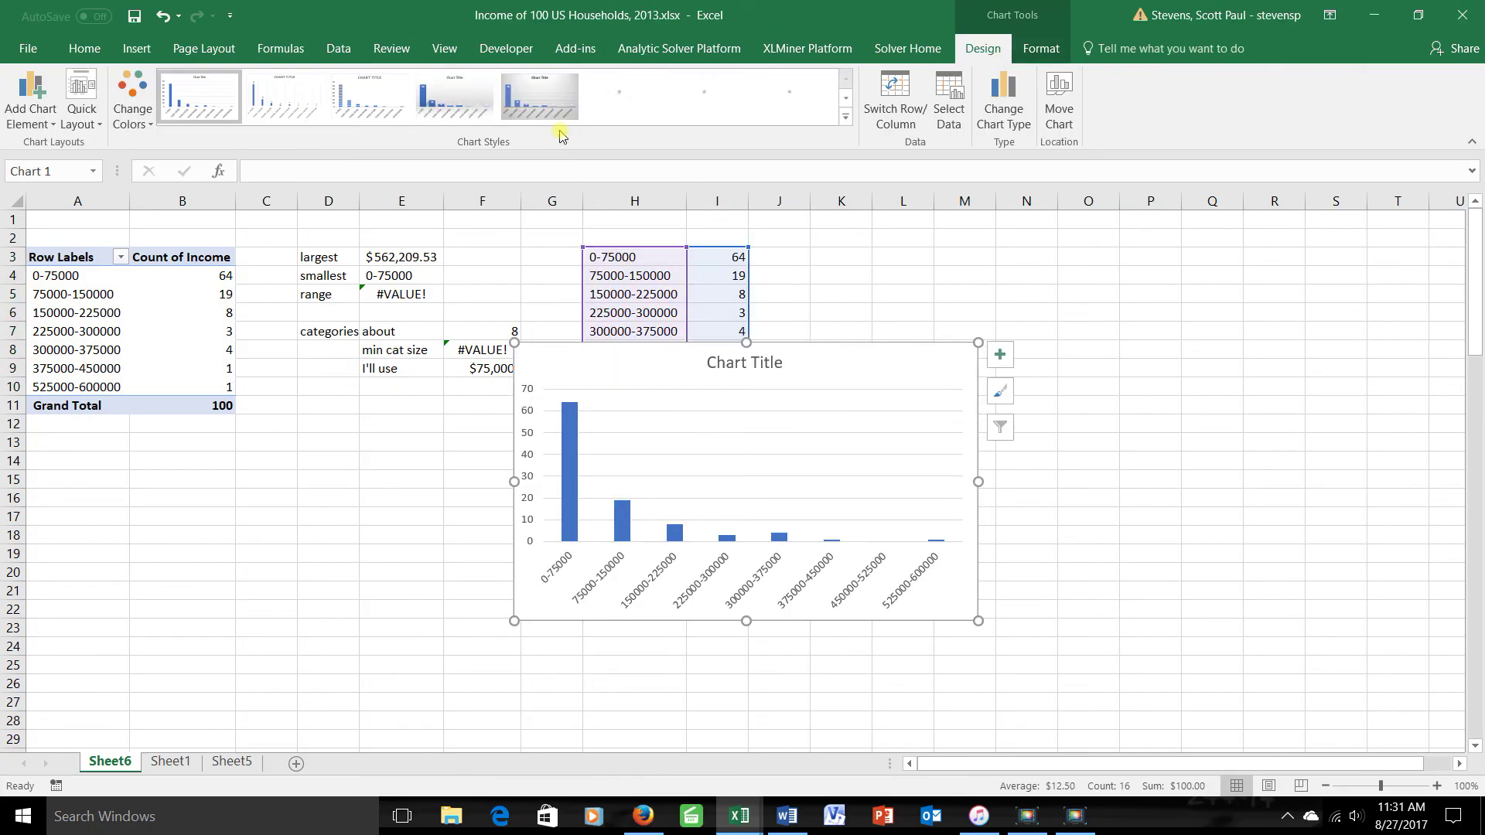
pyautogui.click(739, 365)
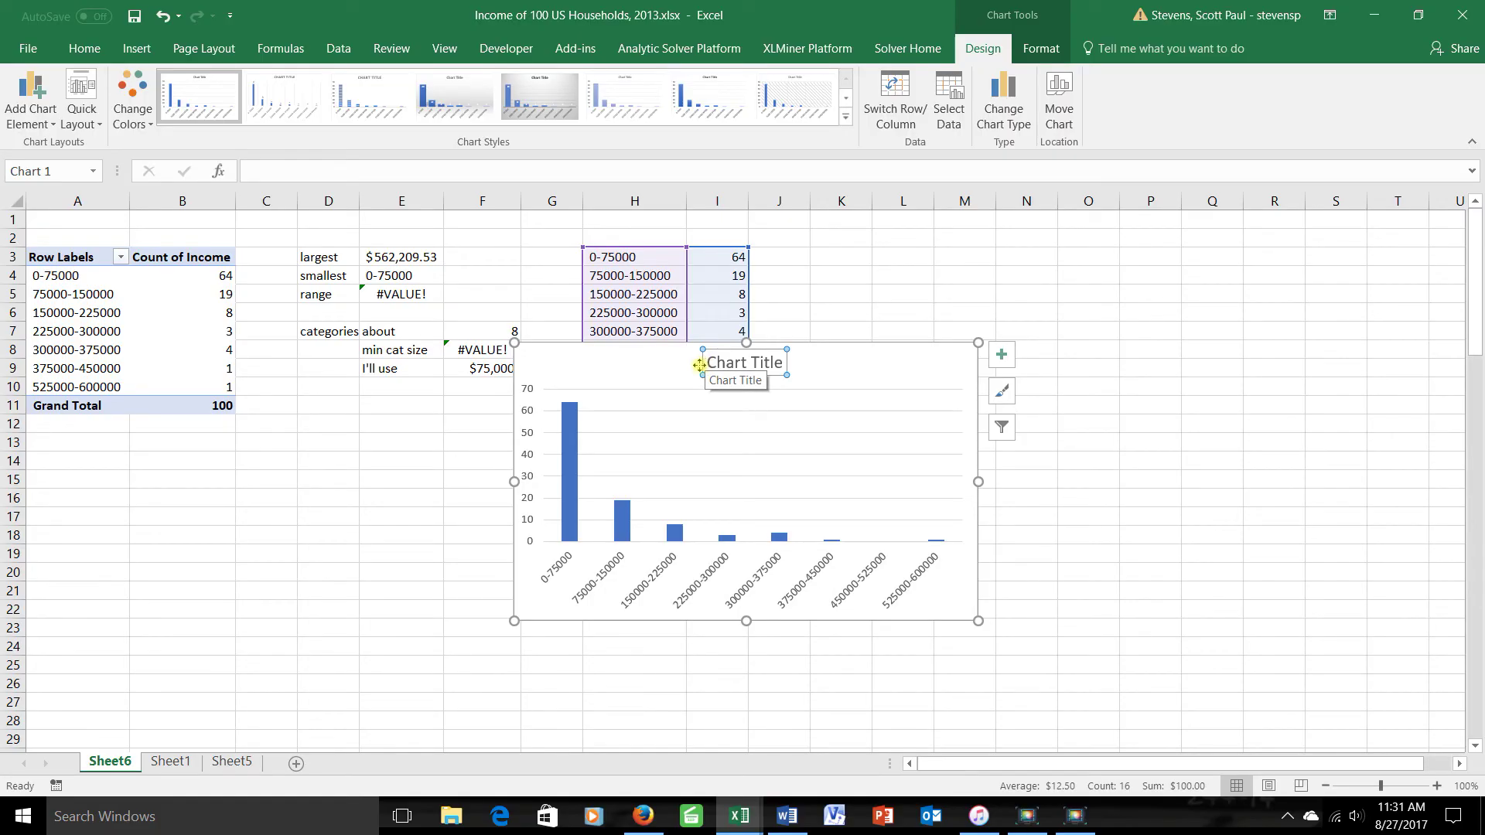
# Set the data series gap width to 2% so the columns nearly touch.
pyautogui.click(570, 484)
pyautogui.rightClick(570, 485)
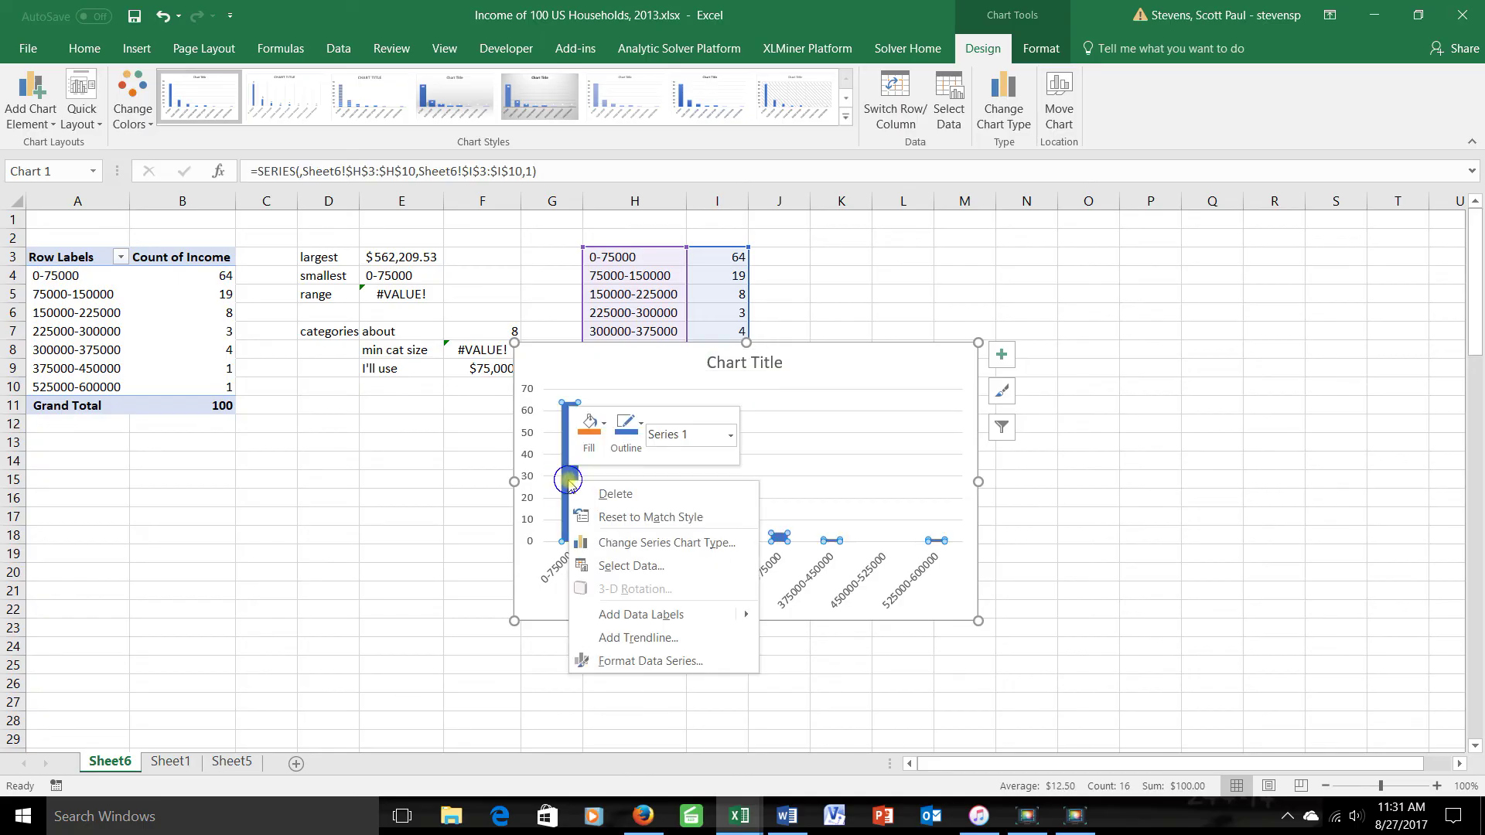
pyautogui.click(640, 662)
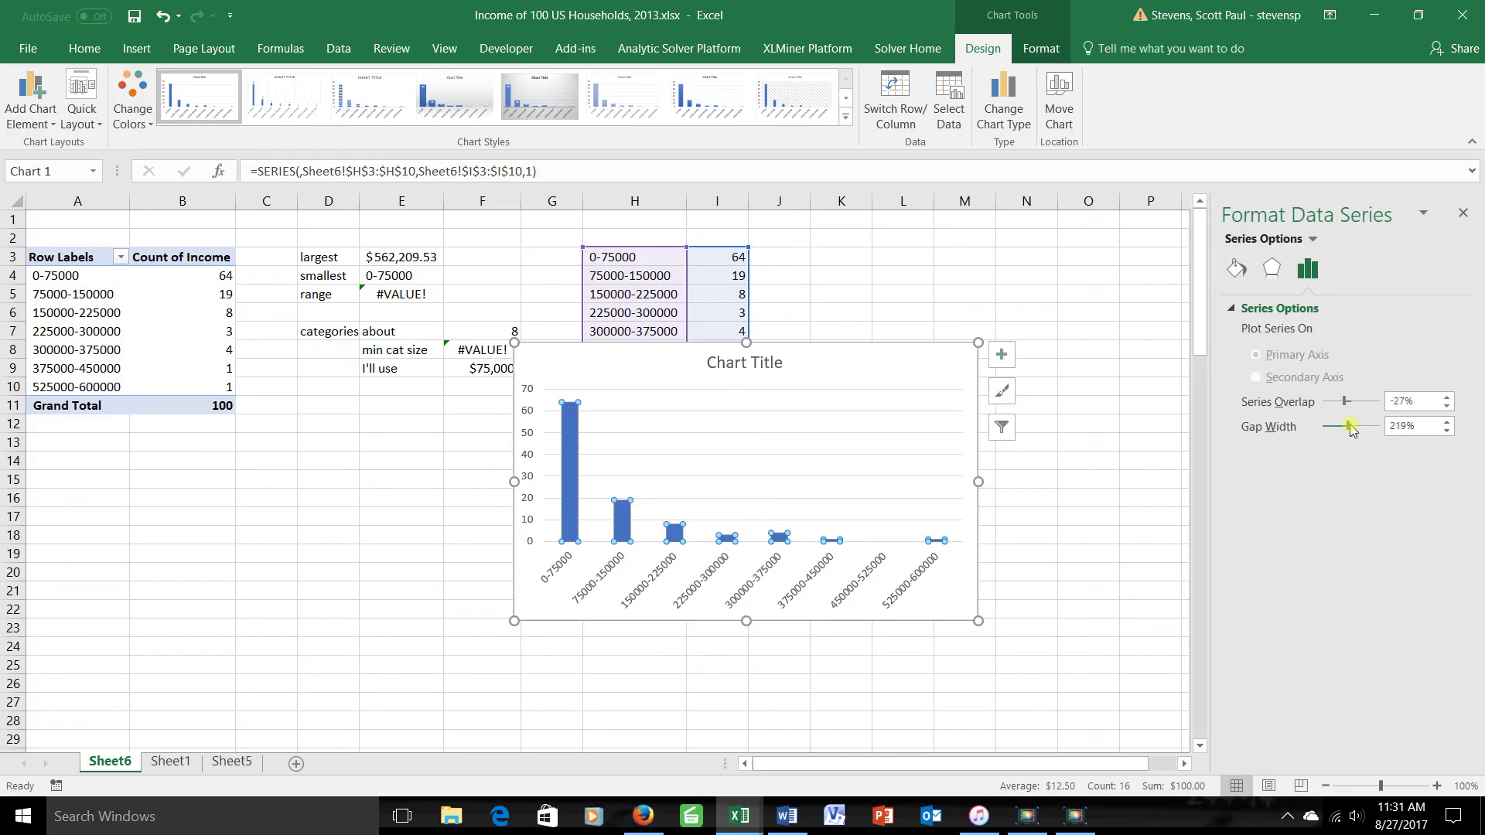
pyautogui.moveTo(1349, 427); pyautogui.dragTo(1279, 425)
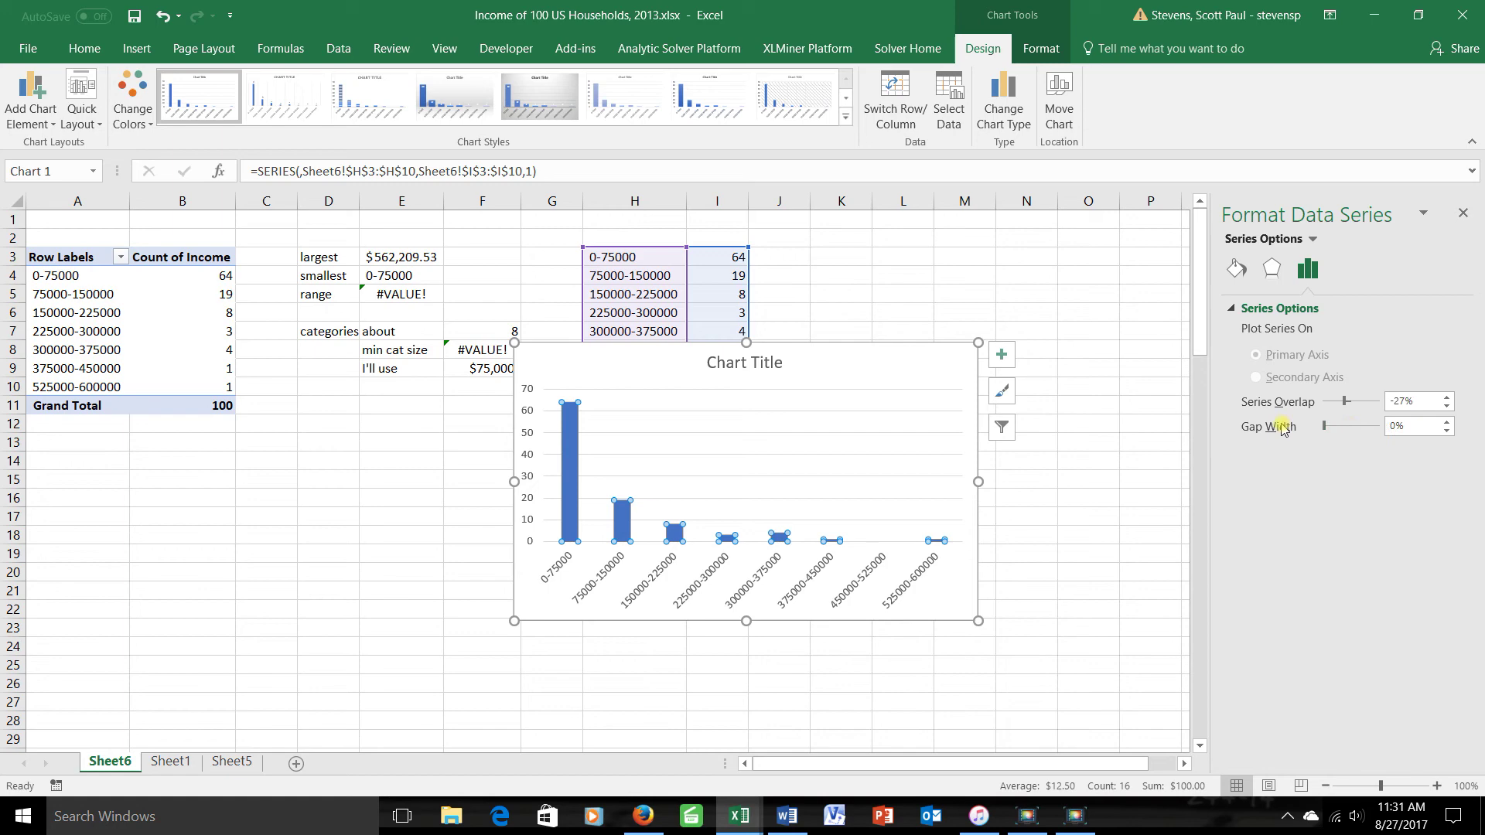
pyautogui.click(1446, 422)
pyautogui.click(1446, 422)
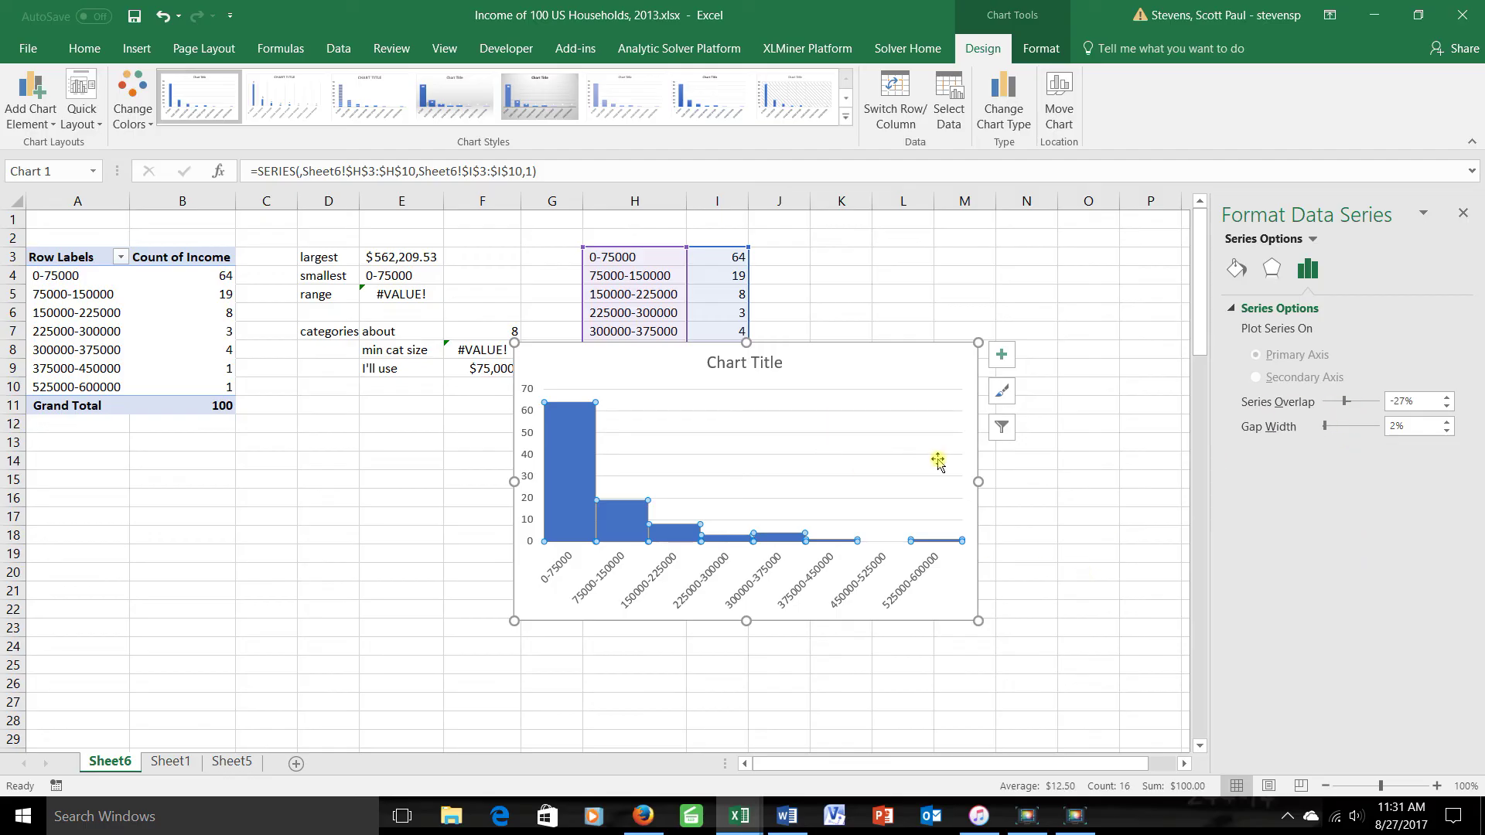
pyautogui.click(1461, 213)
pyautogui.click(1144, 424)
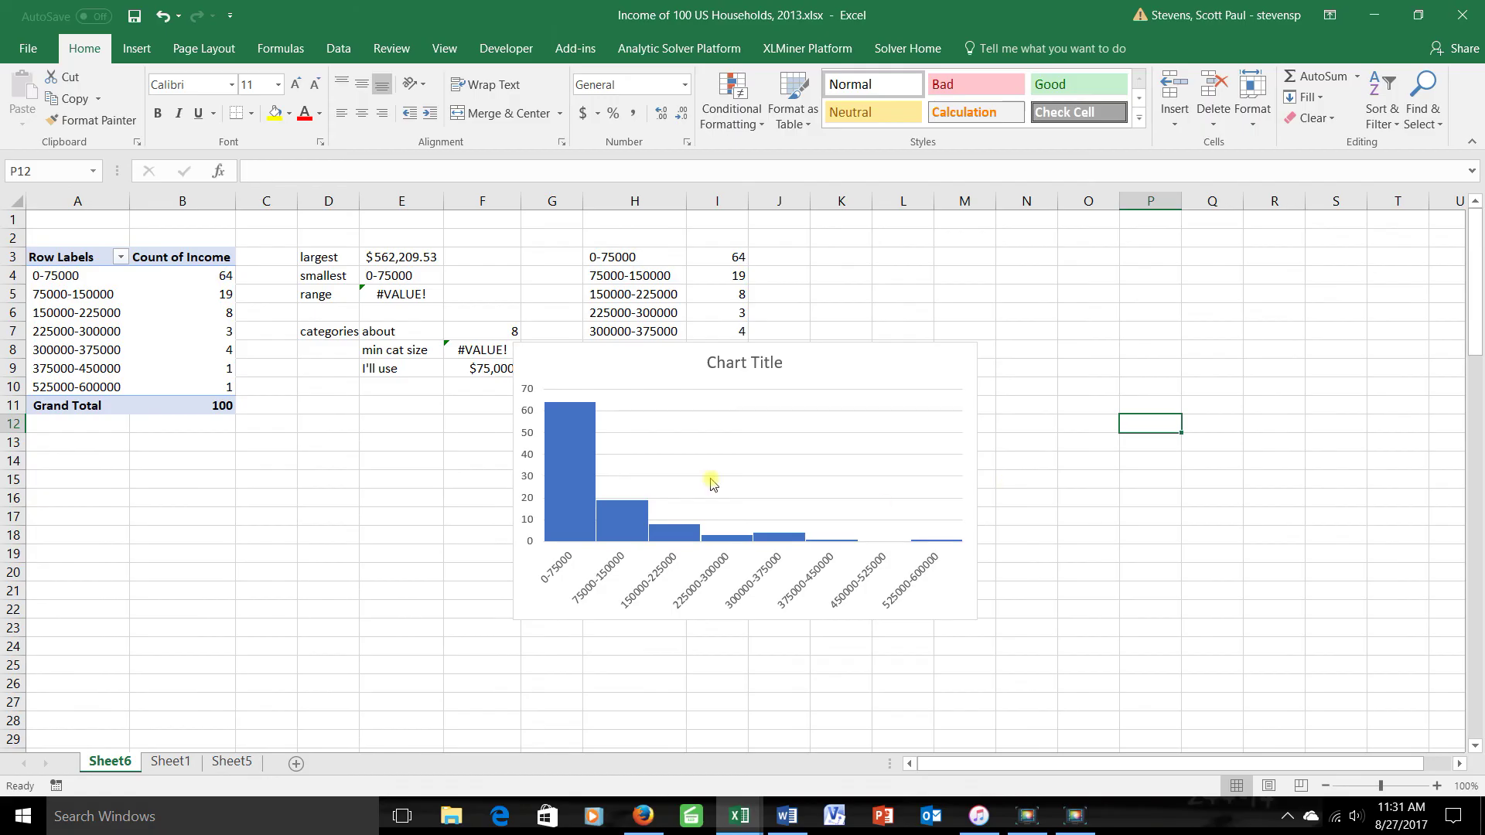
# Rotate the horizontal axis bin labels 270° so they read vertically.
pyautogui.click(552, 574)
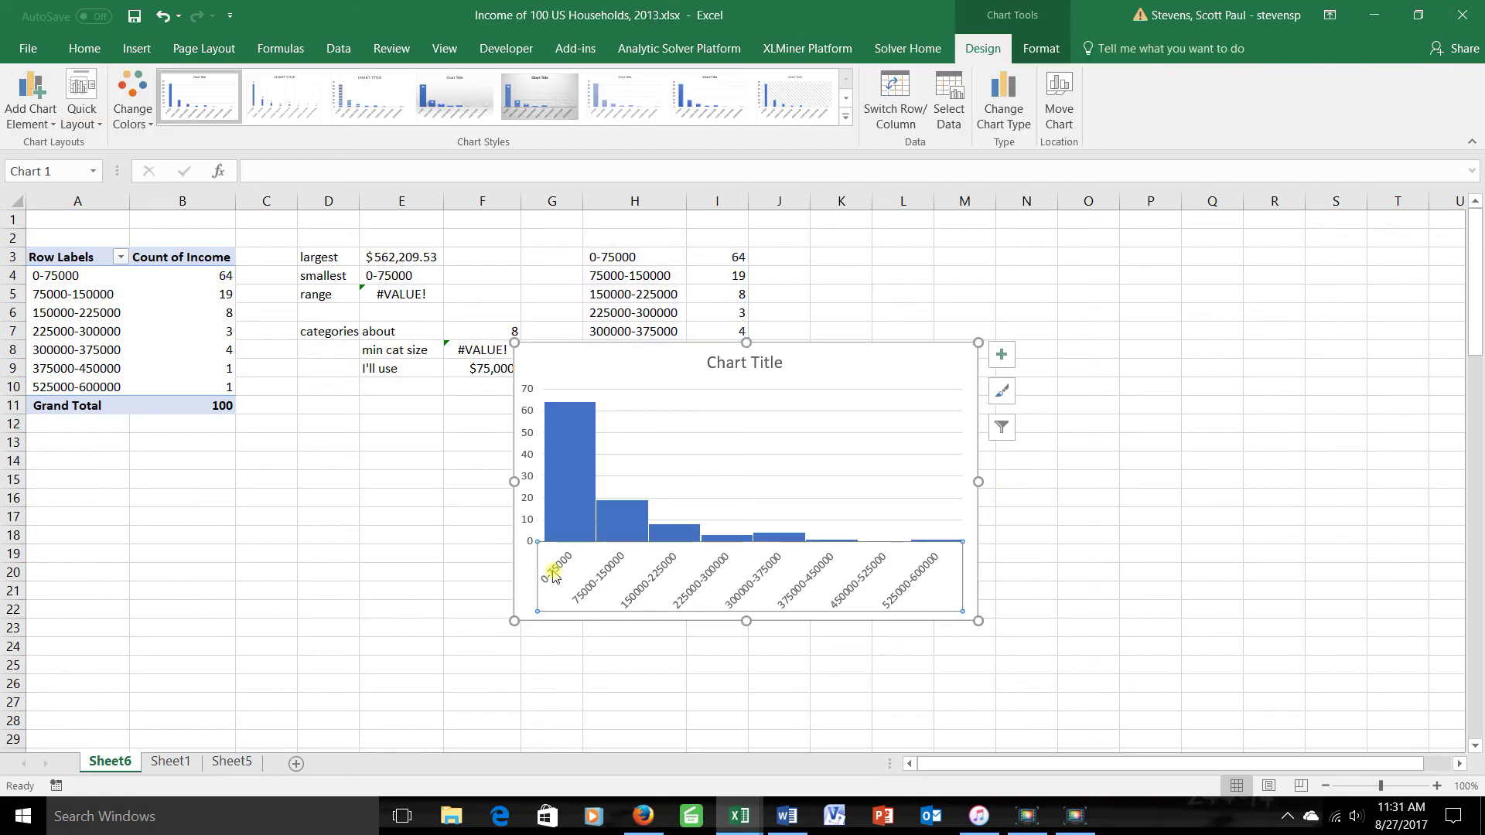
pyautogui.rightClick(556, 578)
pyautogui.click(608, 560)
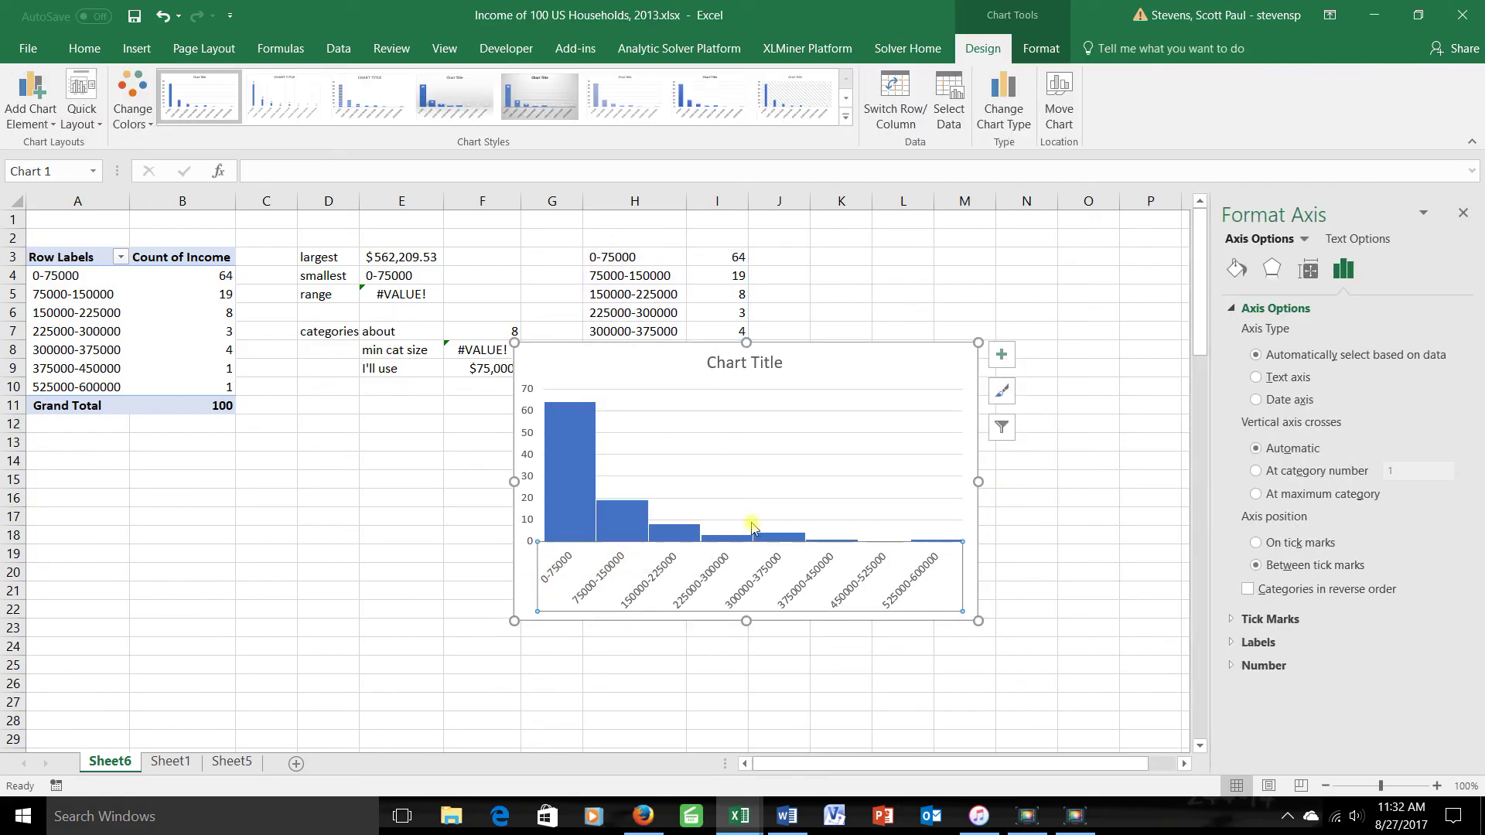
pyautogui.click(1307, 269)
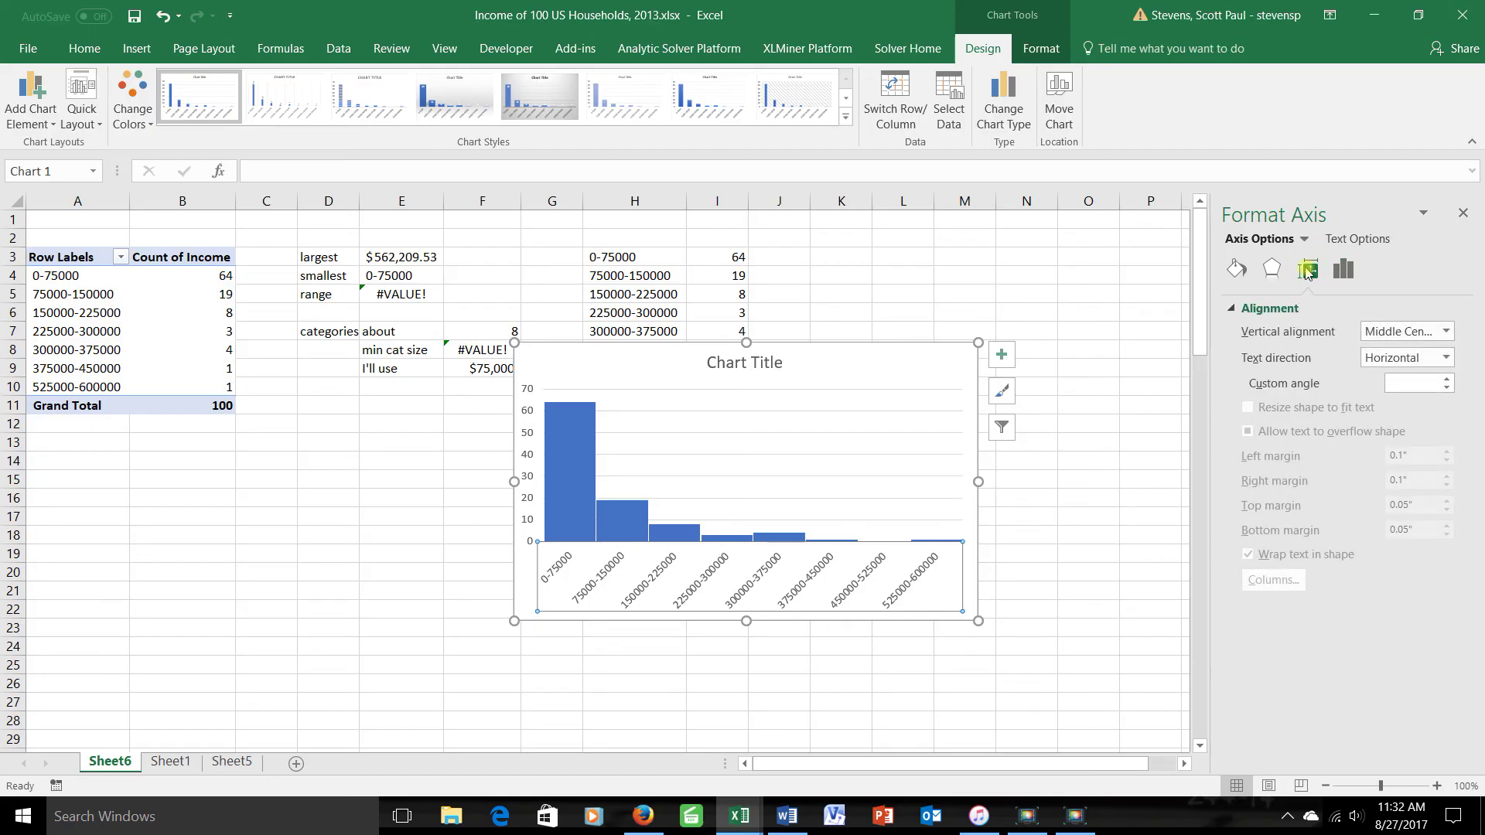
pyautogui.click(1444, 357)
pyautogui.click(1369, 503)
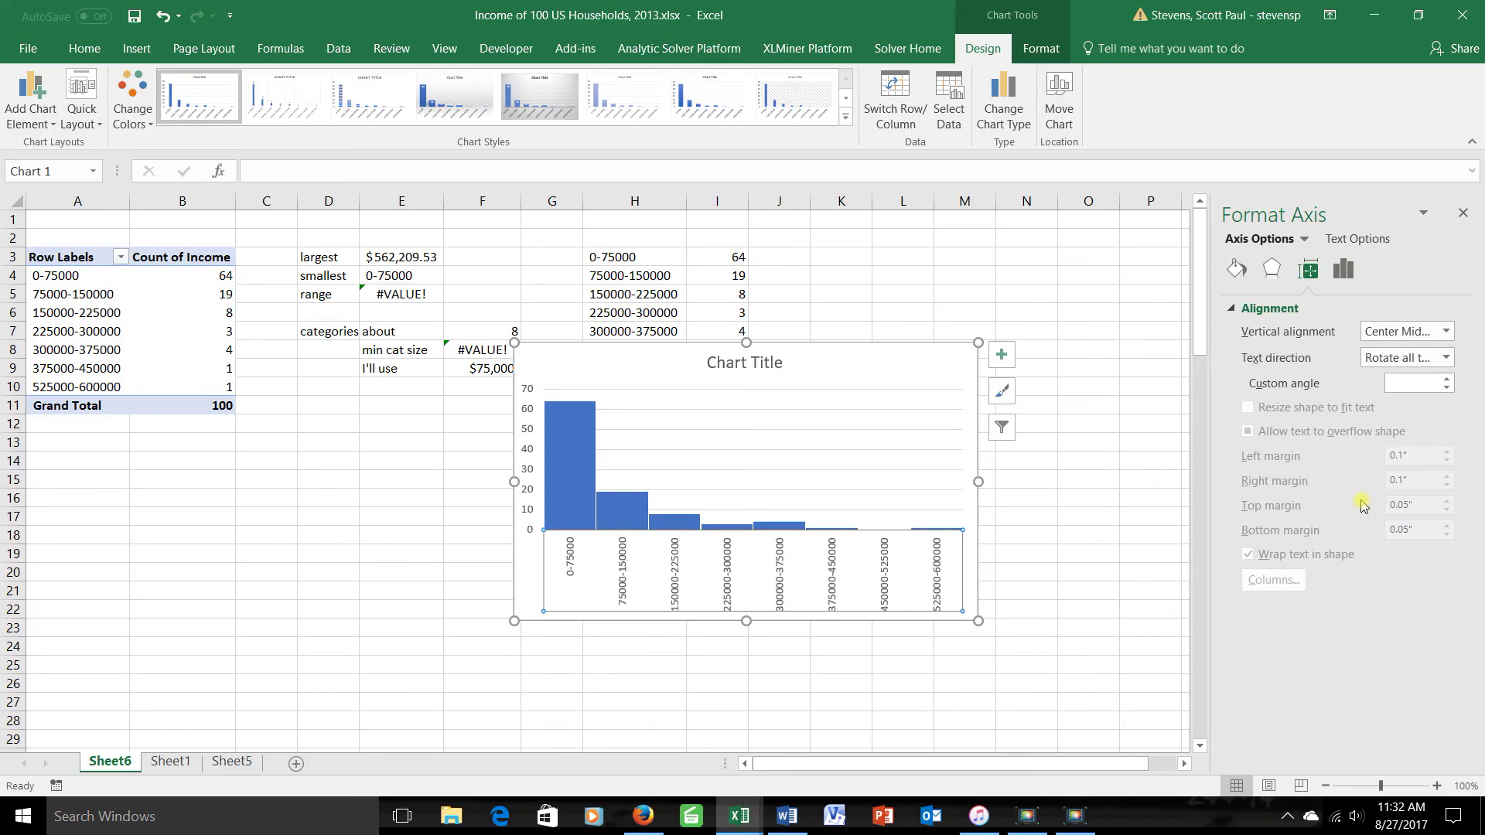
pyautogui.click(1129, 479)
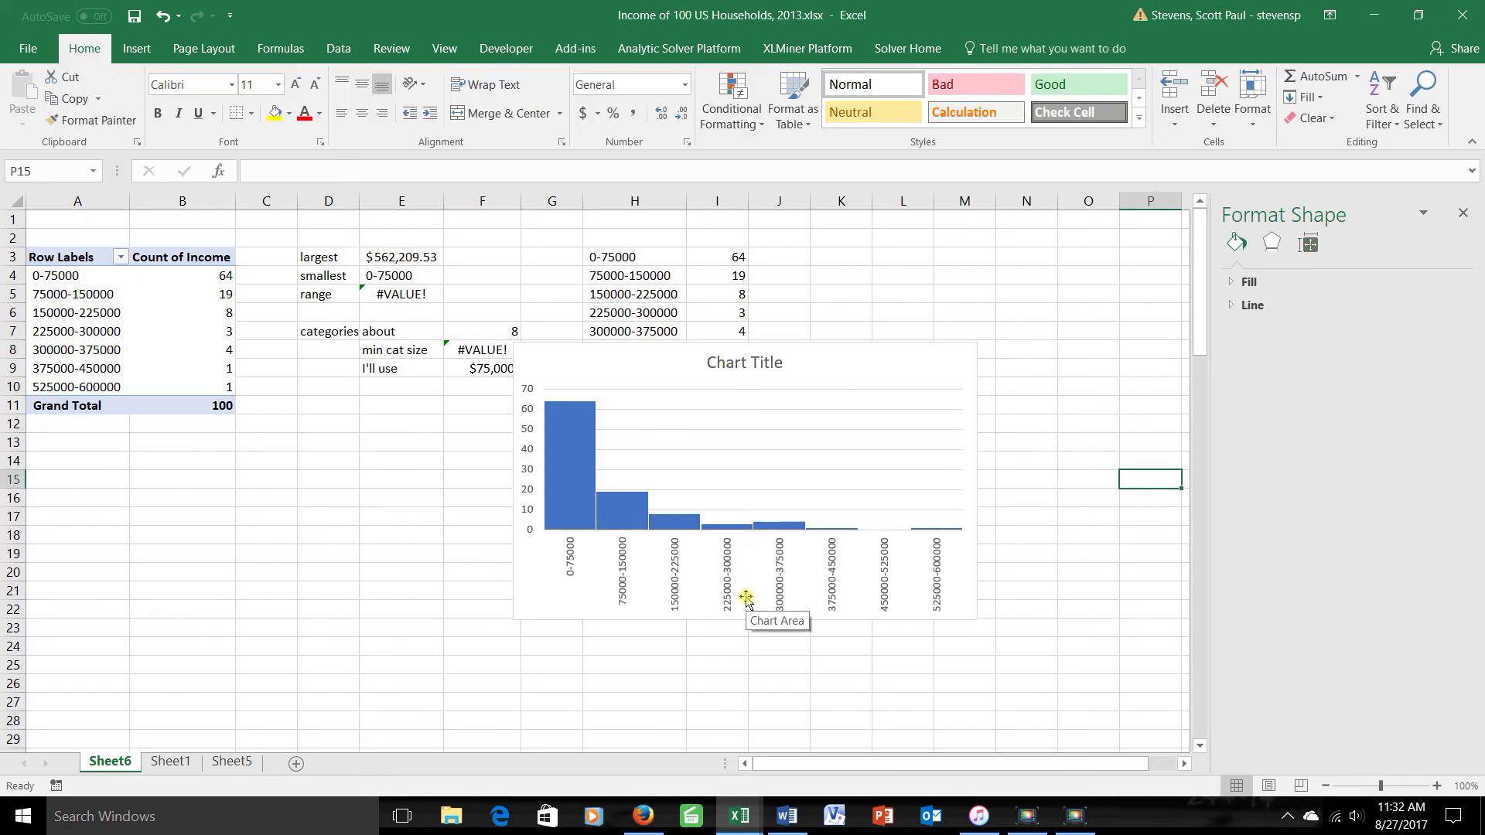
# Add the primary horizontal axis title 'Household income ($)'.
pyautogui.click(850, 445)
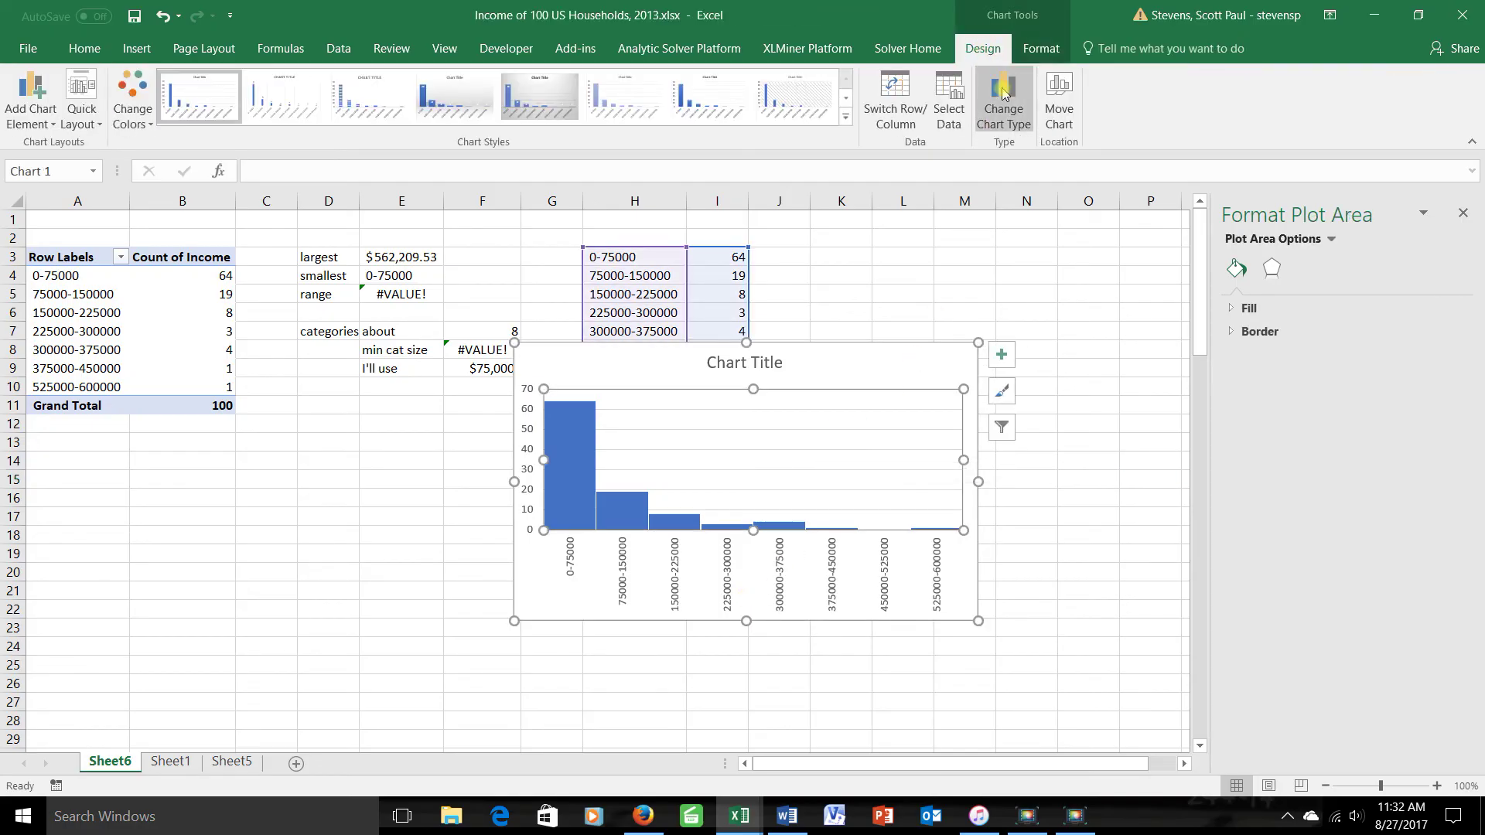
pyautogui.click(32, 109)
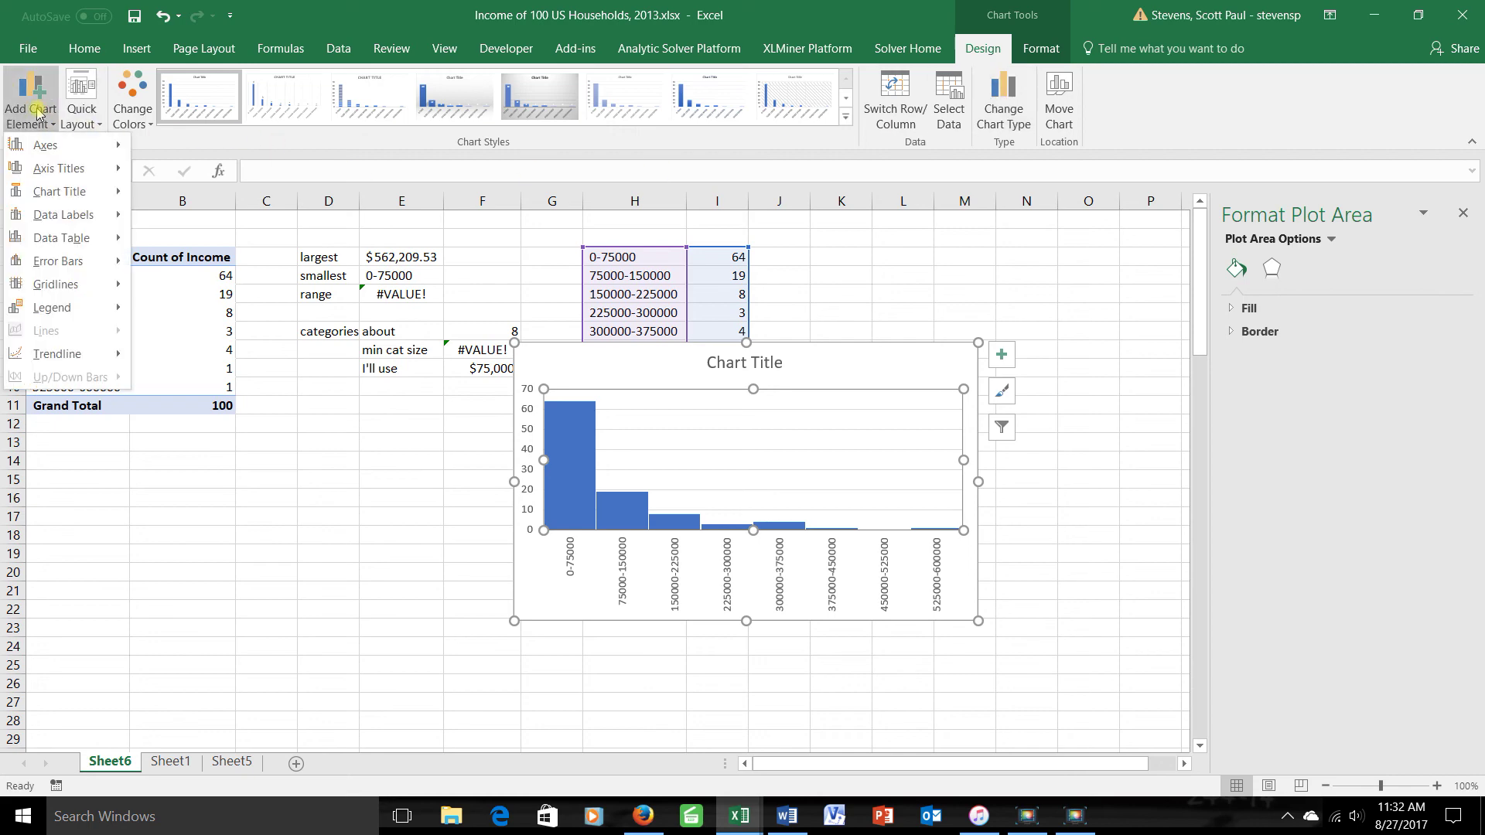
pyautogui.moveTo(47, 172)
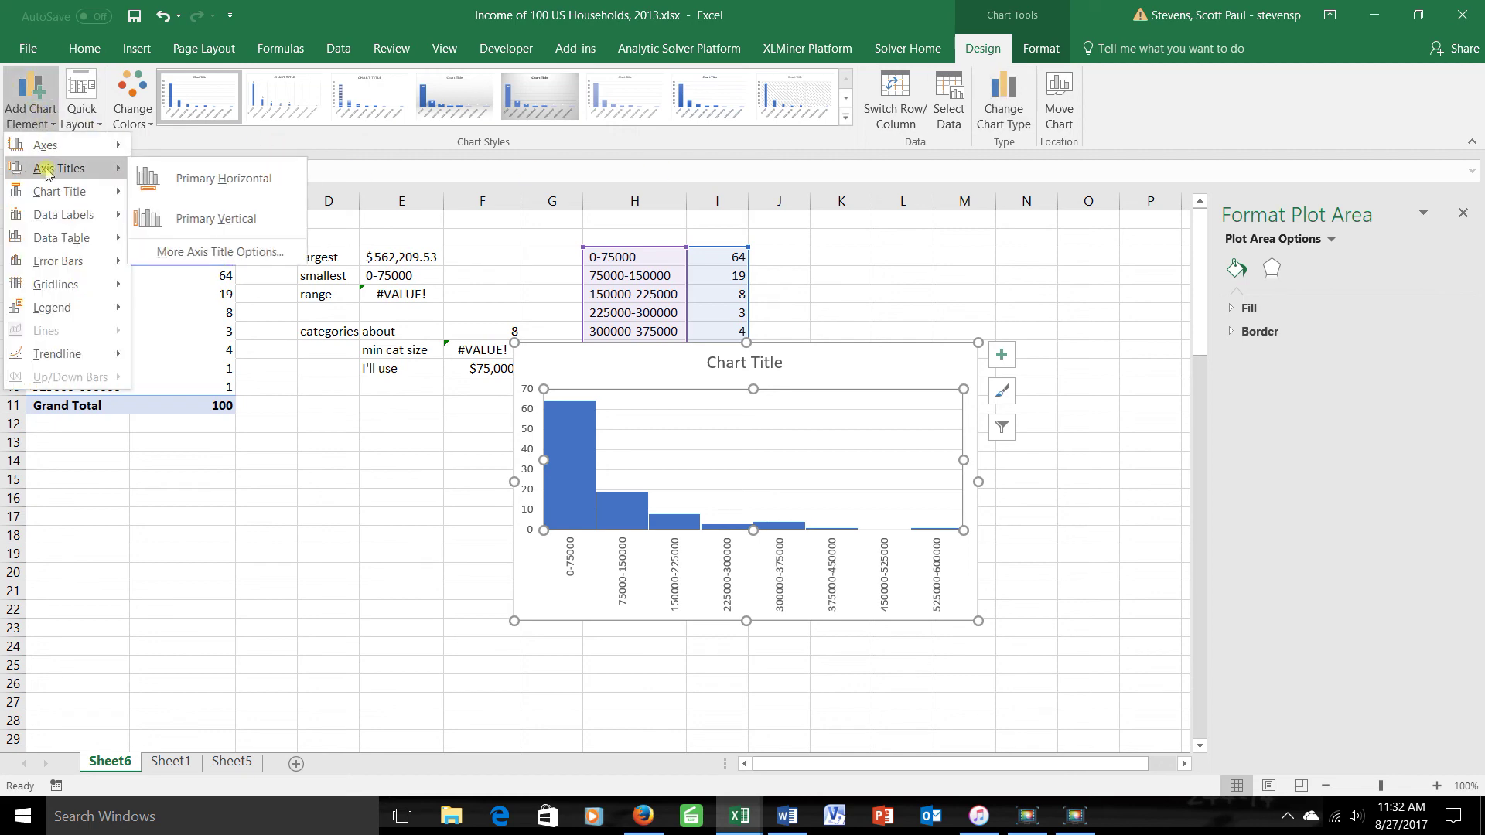
pyautogui.click(160, 178)
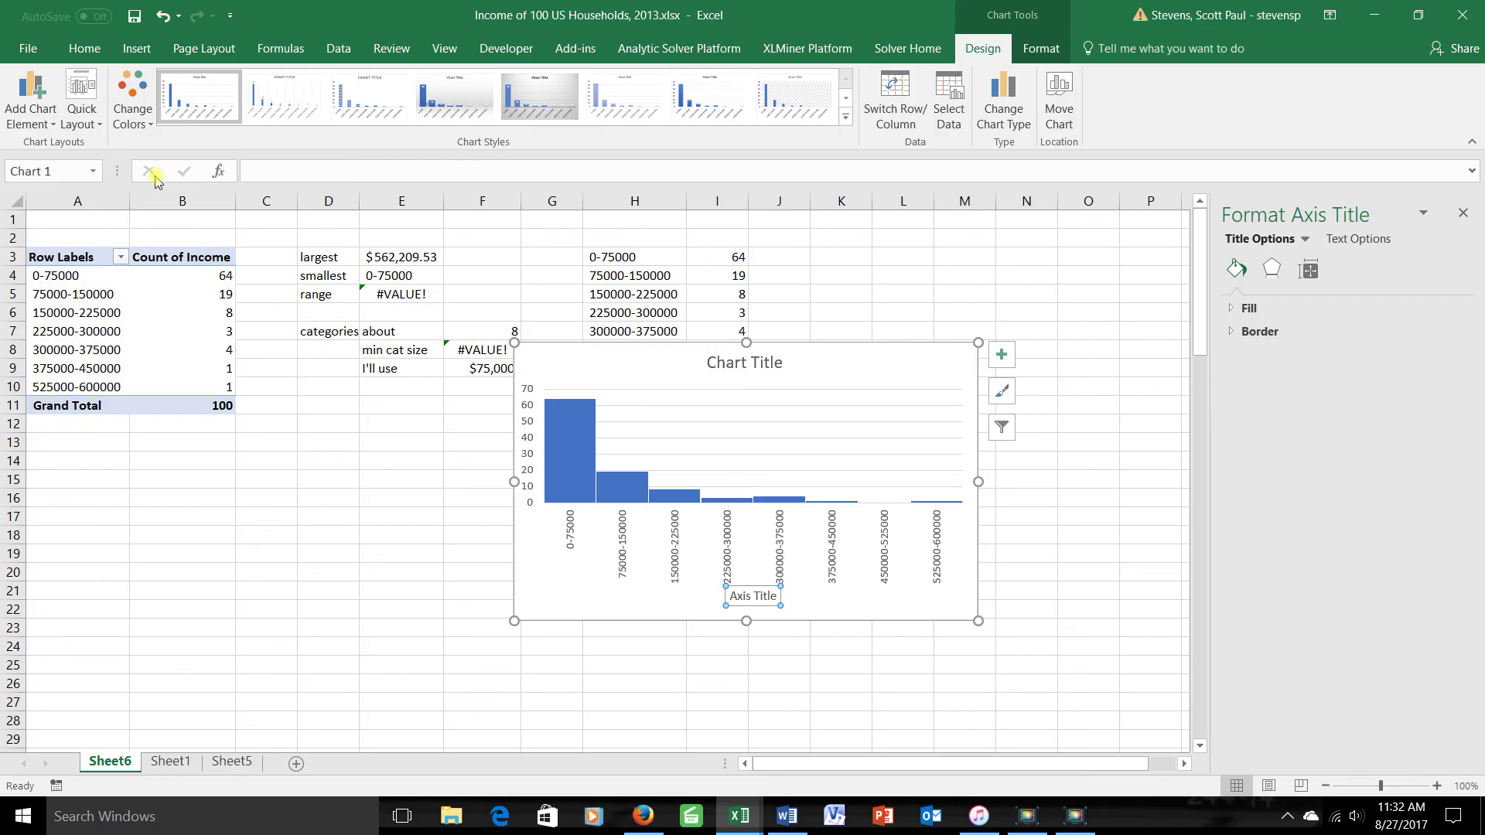
pyautogui.write('Hous')
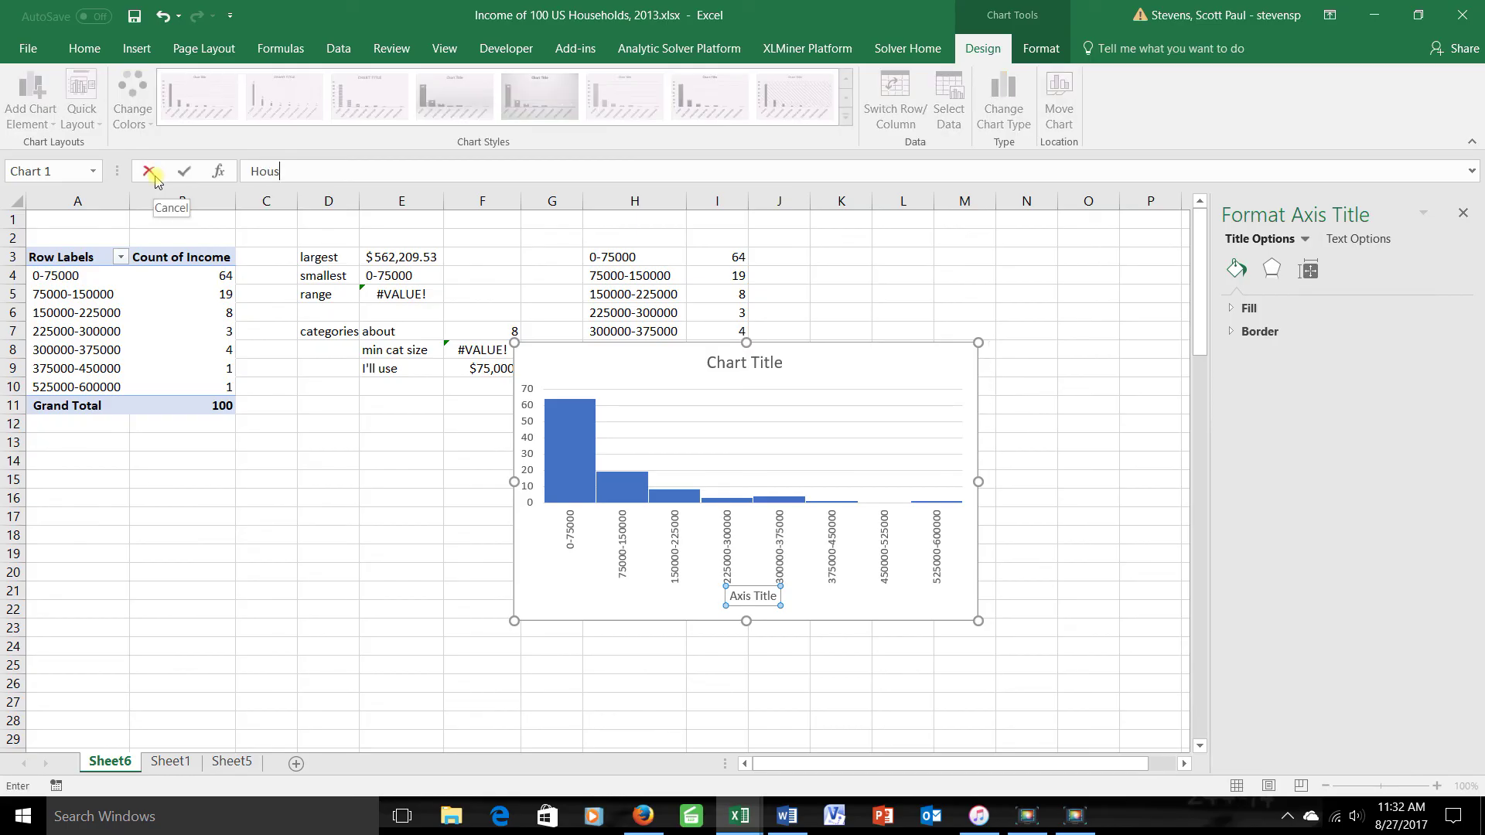
pyautogui.write('ehold income ($)')
pyautogui.click(580, 736)
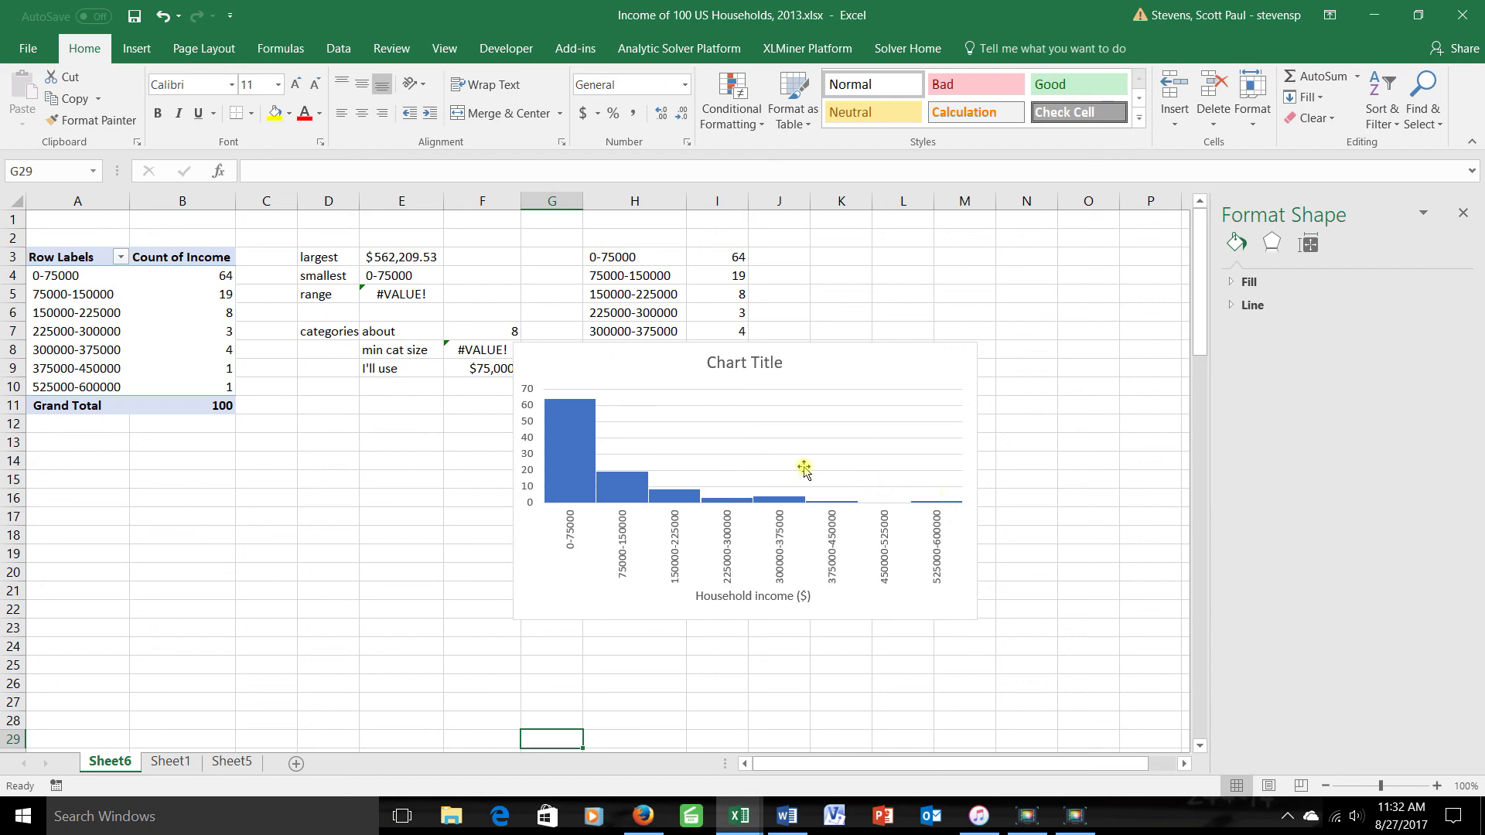
pyautogui.moveTo(575, 422)
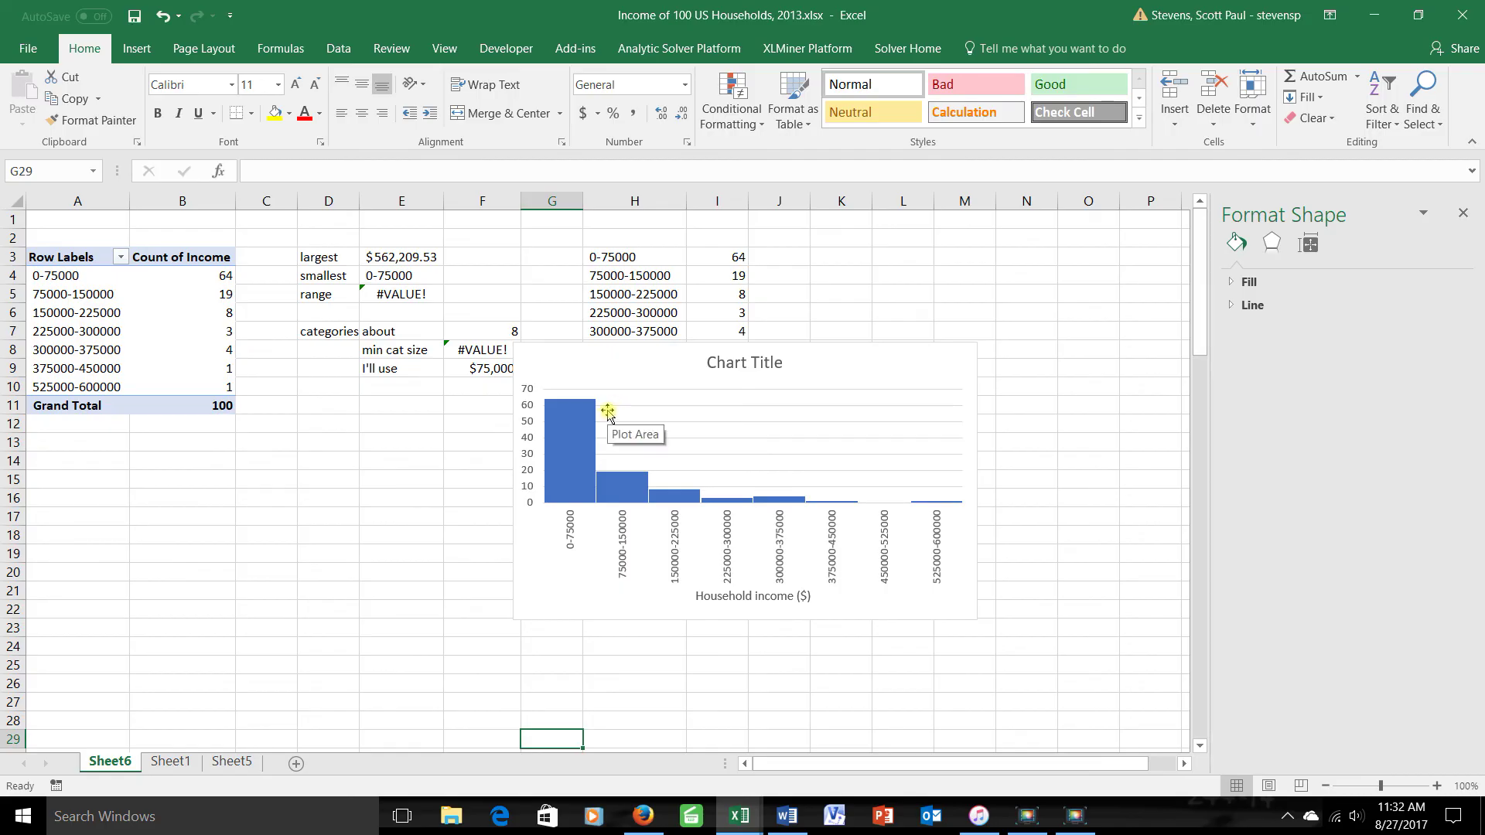
pyautogui.moveTo(610, 492)
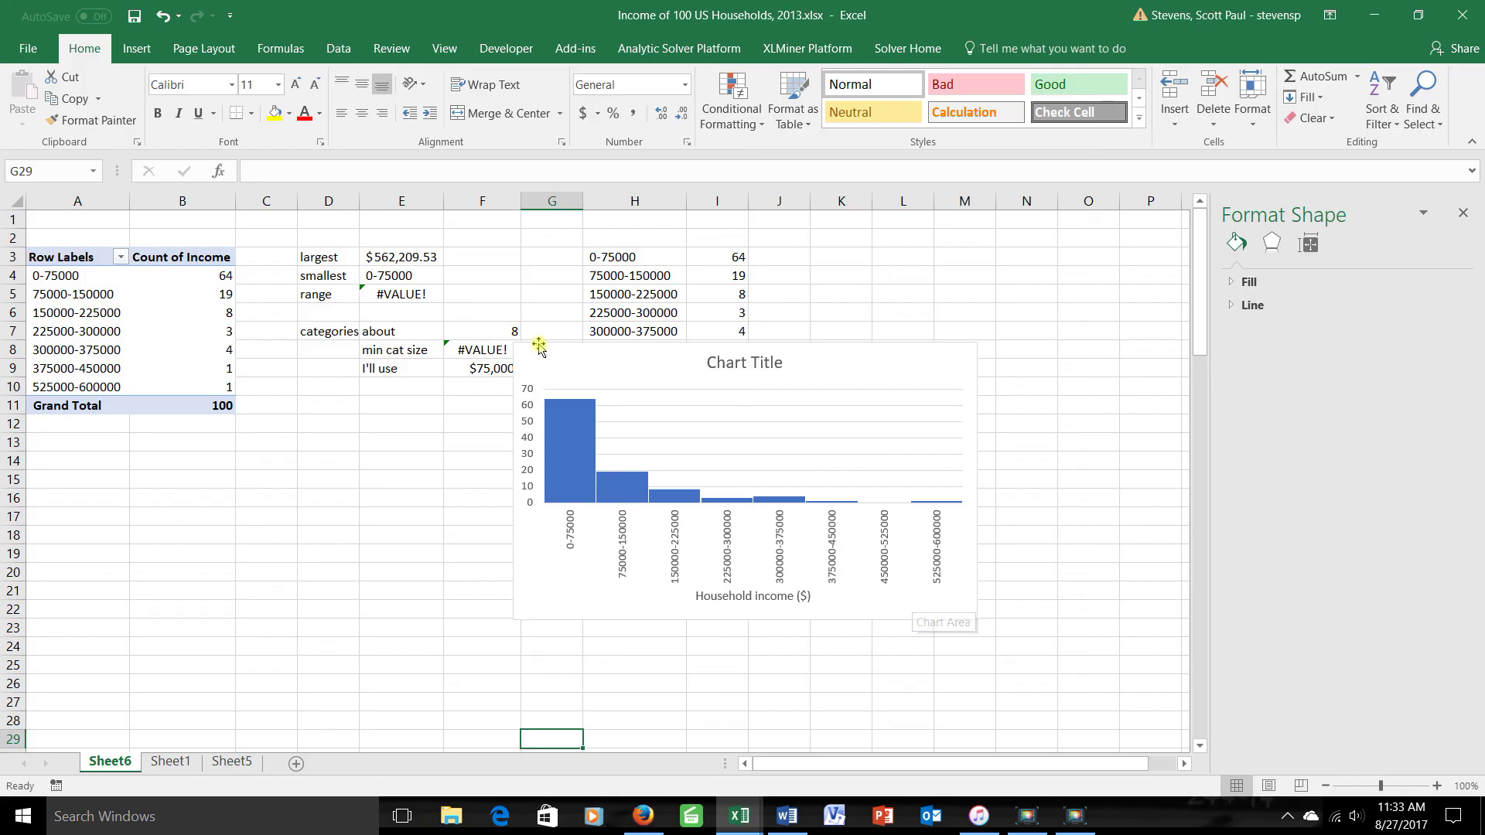
# Ungroup the pivot's $75,000 income bins into individual values.
pyautogui.click(92, 334)
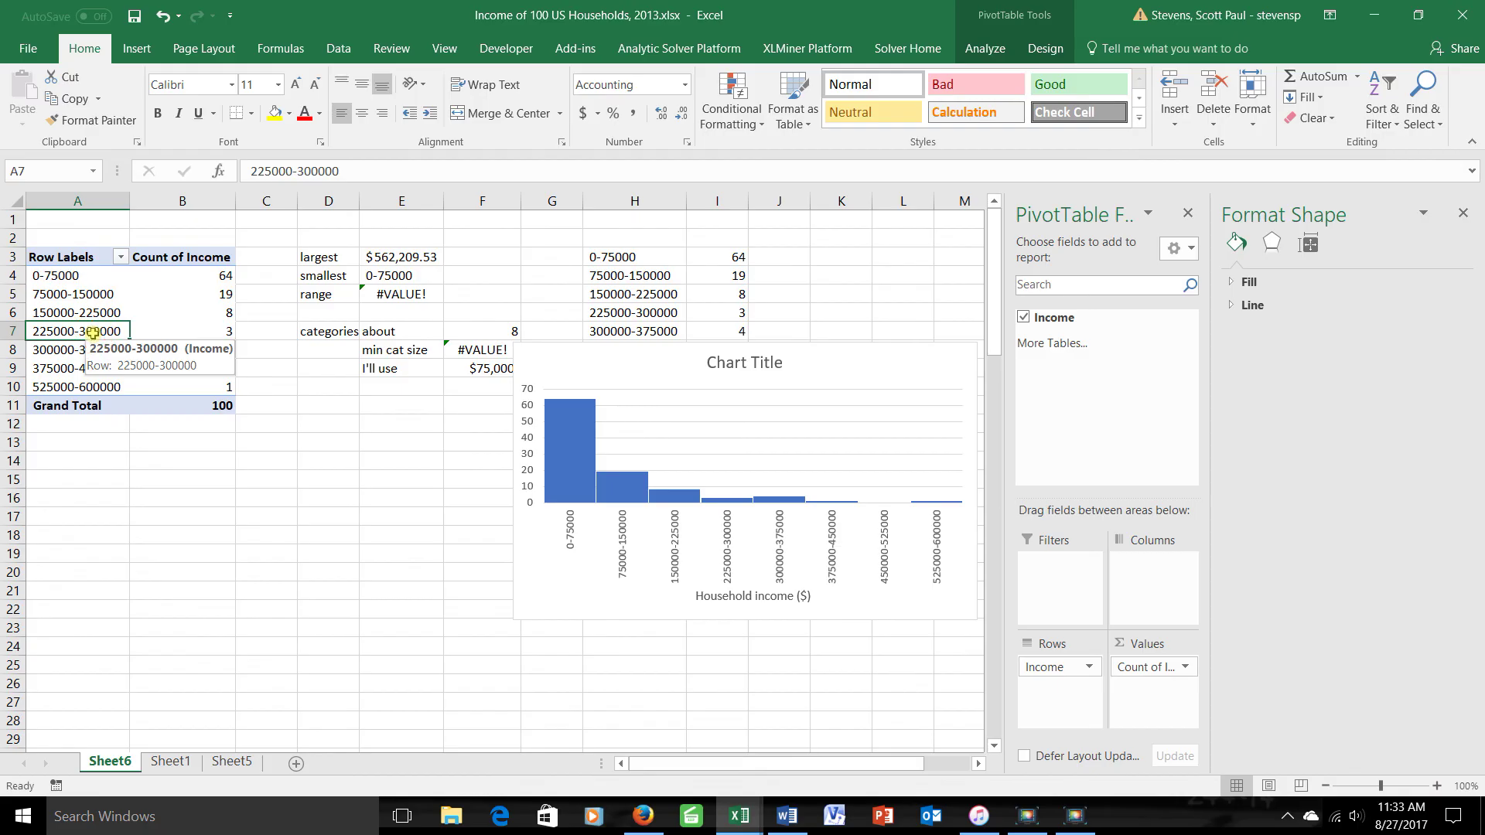
pyautogui.rightClick(92, 334)
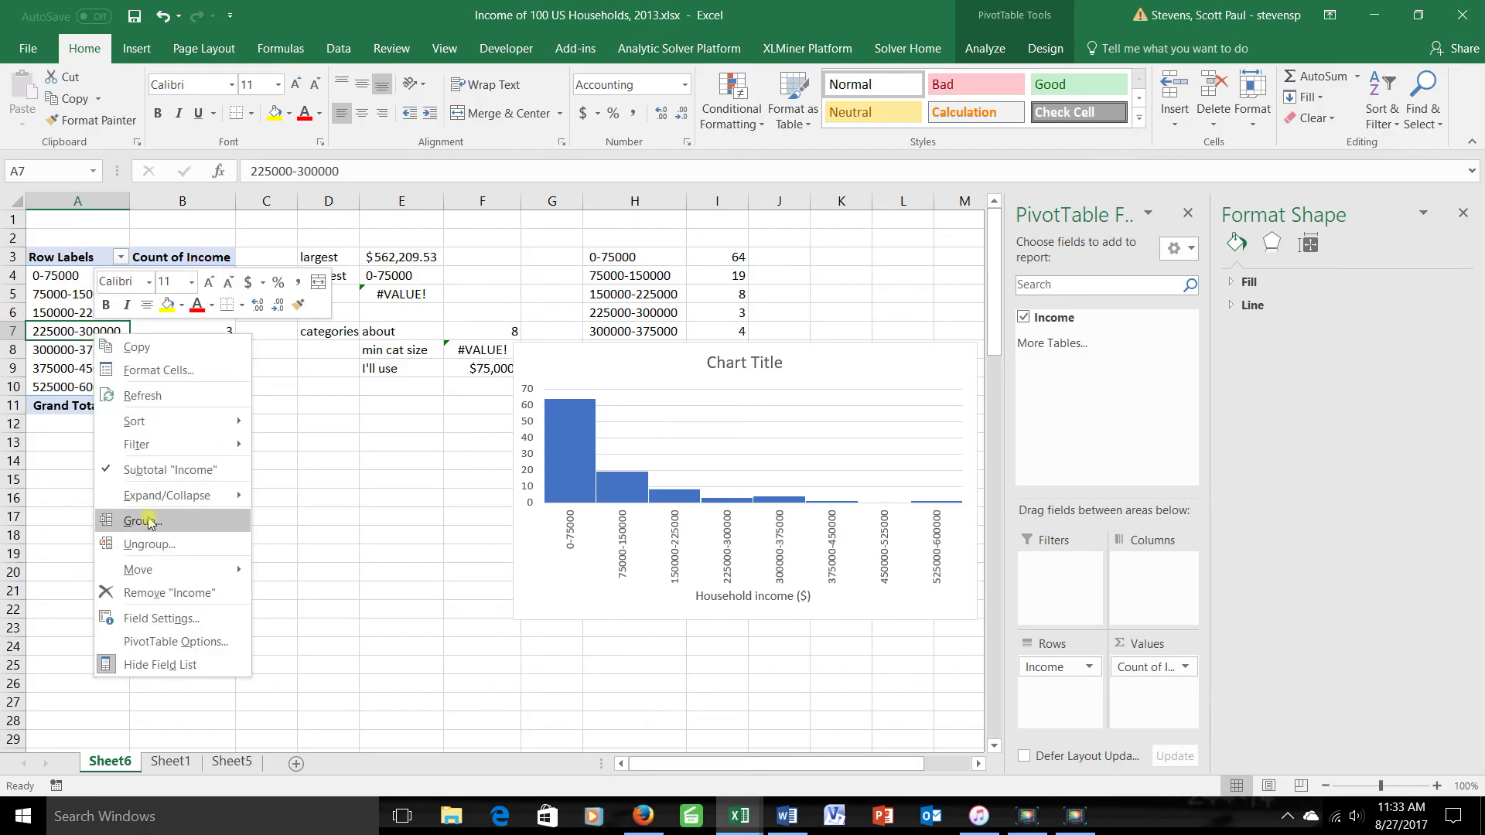
pyautogui.click(149, 544)
# Regroup the pivot incomes starting at 0 in bins of 50000.
pyautogui.click(79, 381)
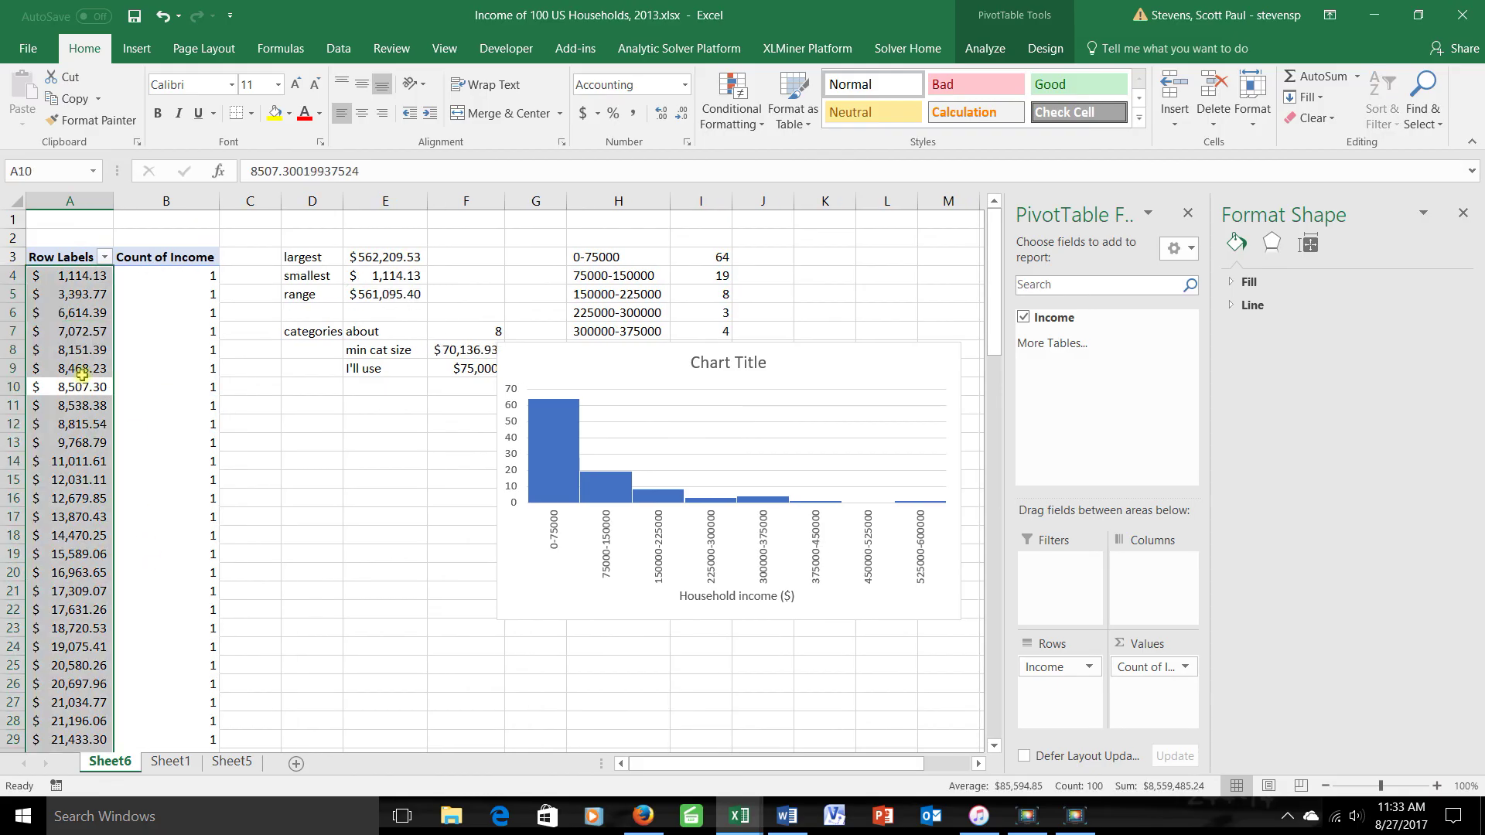
pyautogui.click(82, 370)
pyautogui.rightClick(84, 371)
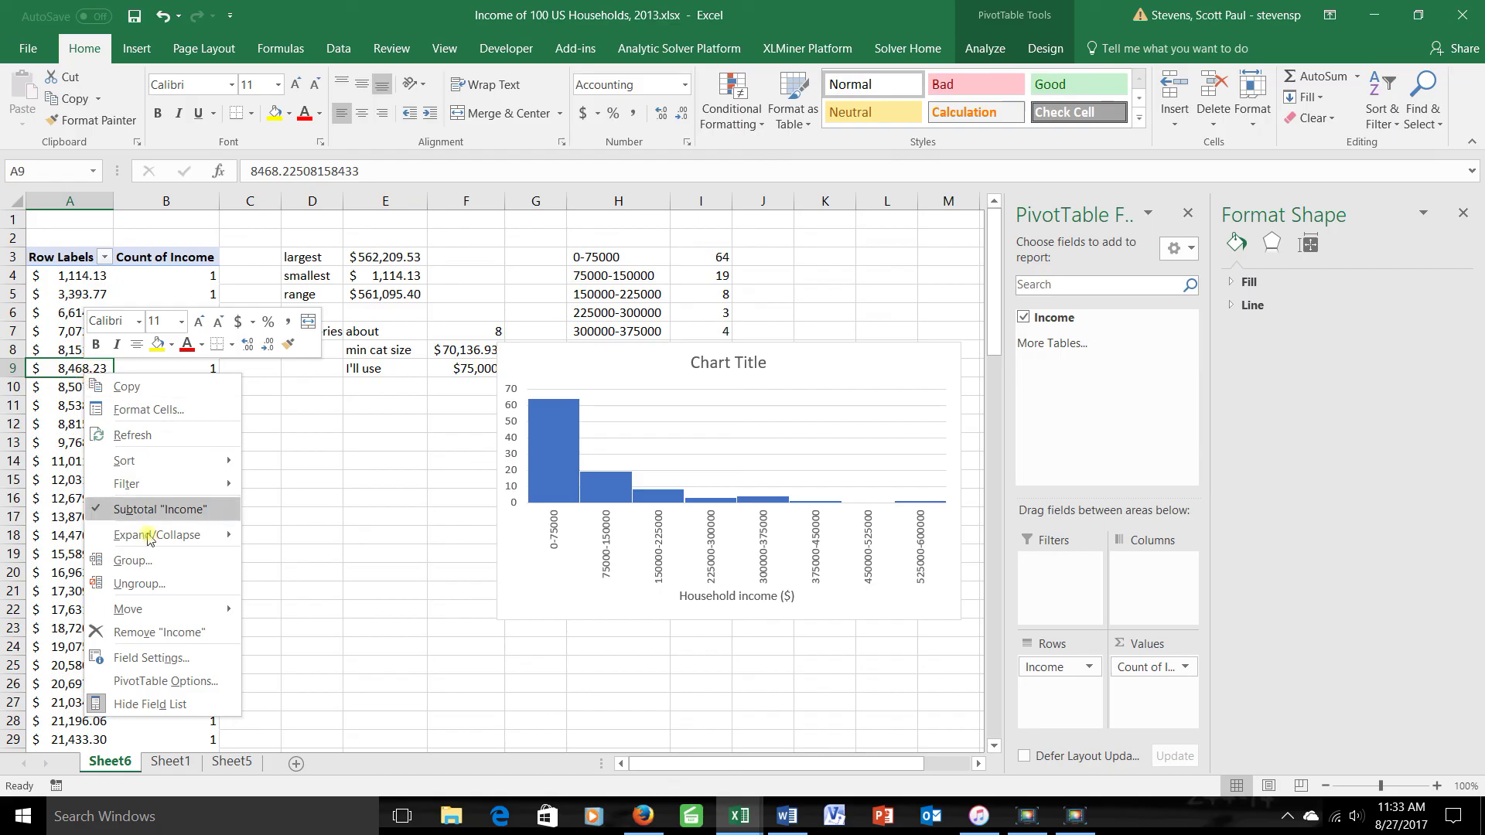
pyautogui.click(132, 560)
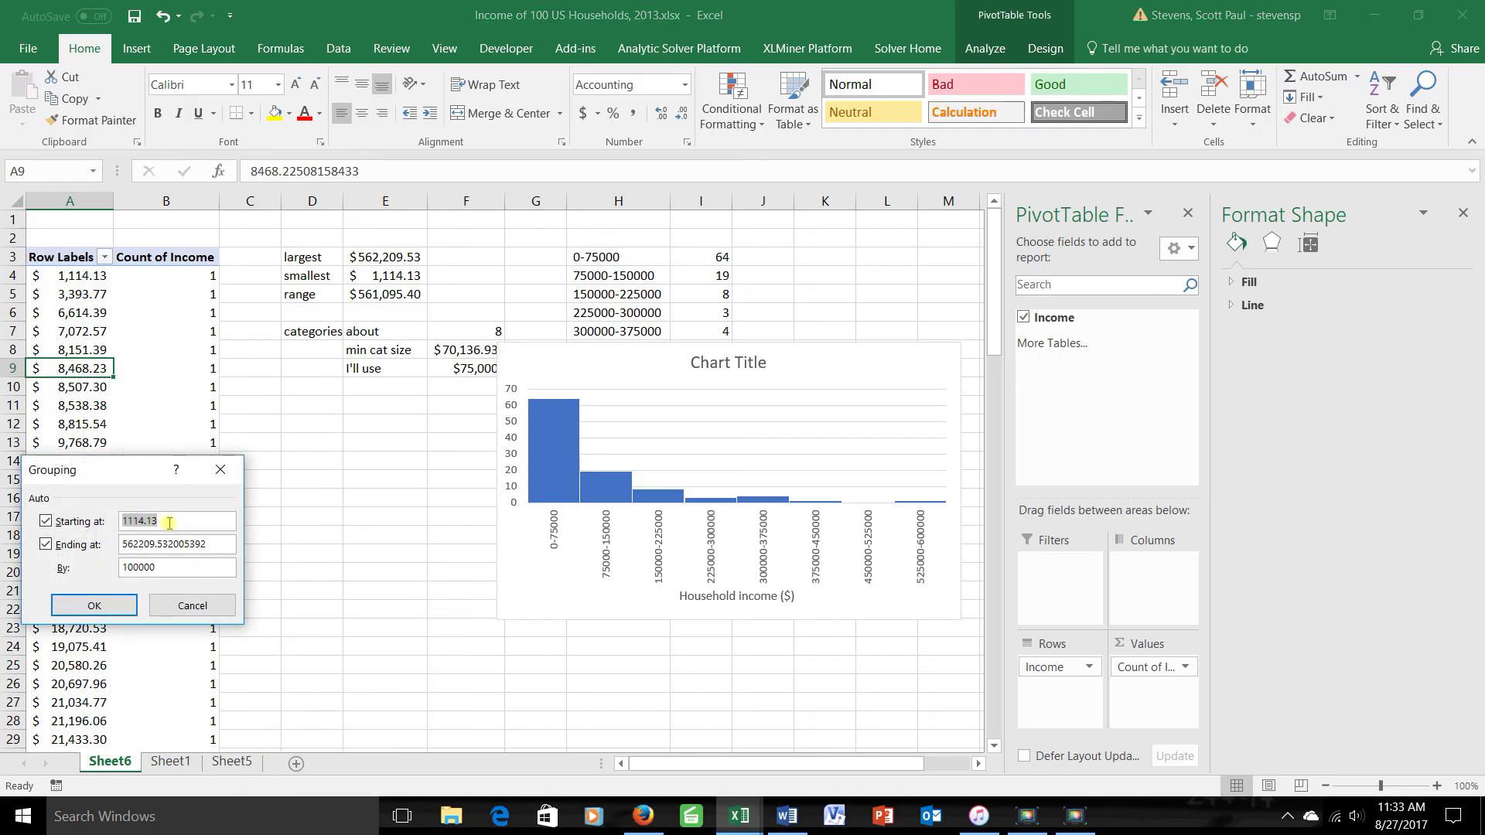
pyautogui.write('0')
pyautogui.moveTo(207, 566); pyautogui.dragTo(65, 552)
pyautogui.write('50000')
pyautogui.click(93, 606)
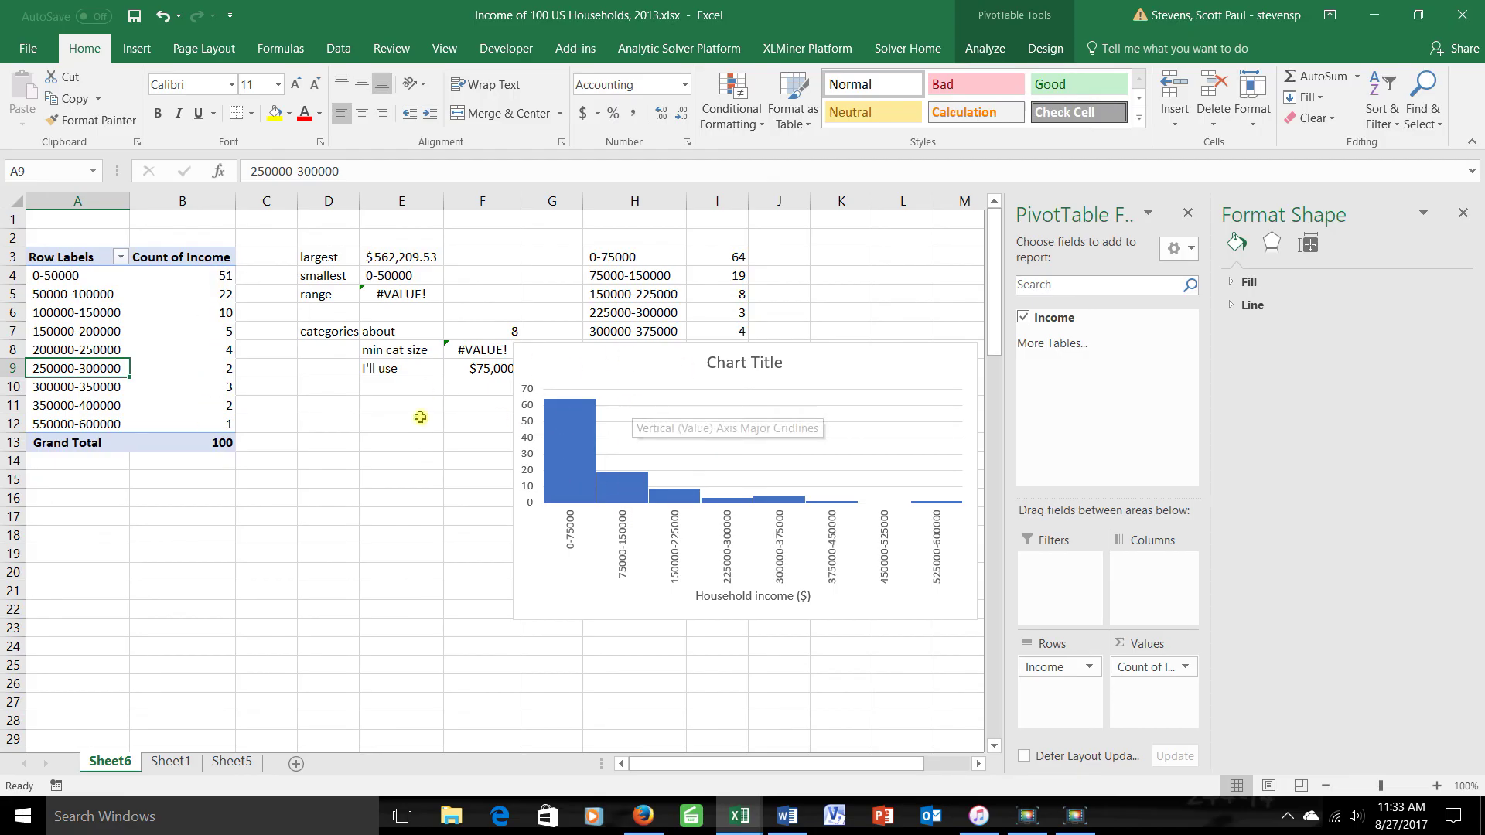
pyautogui.moveTo(224, 405)
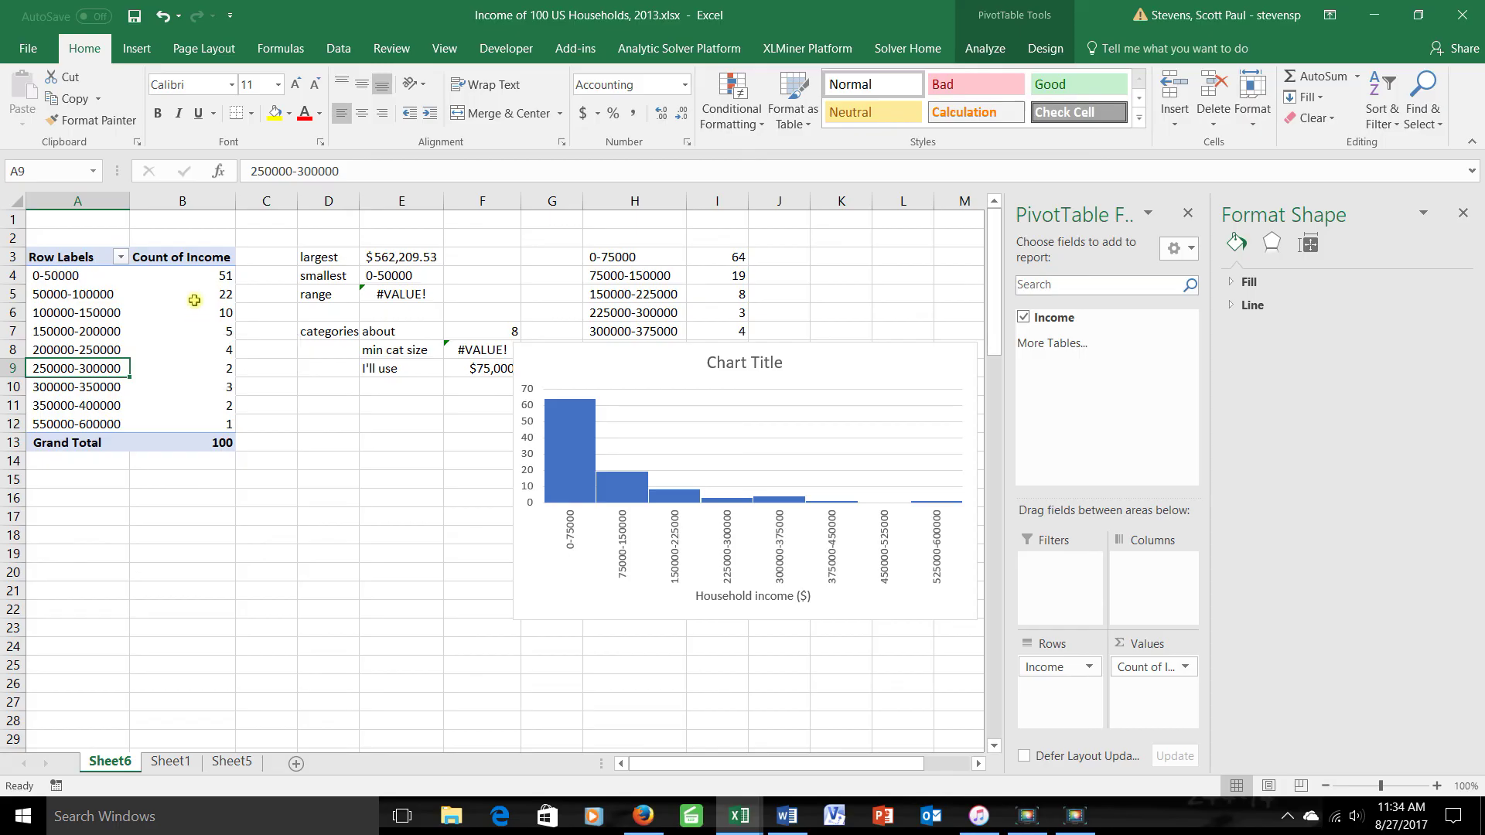
pyautogui.moveTo(186, 428)
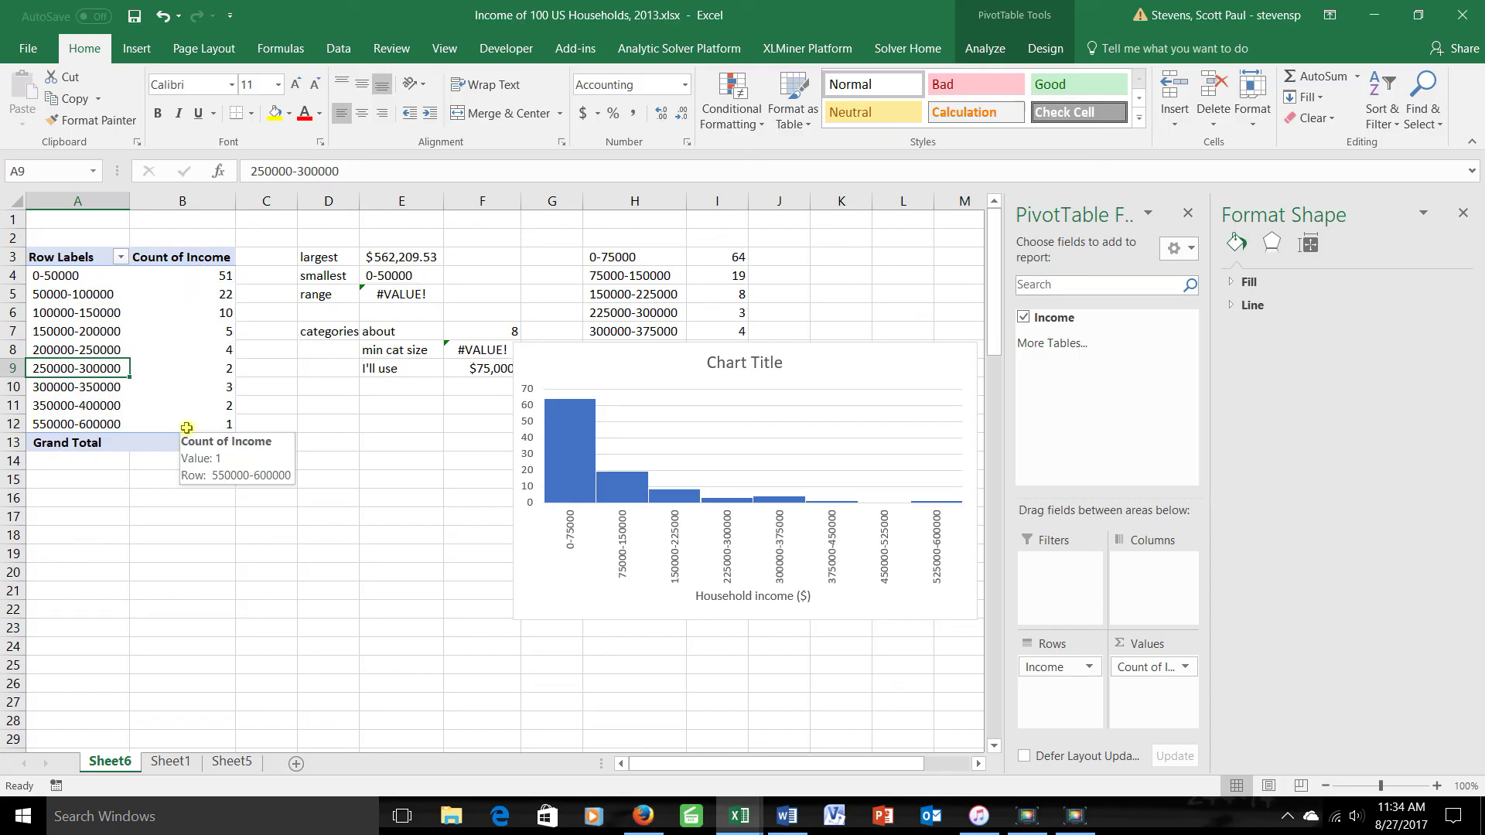